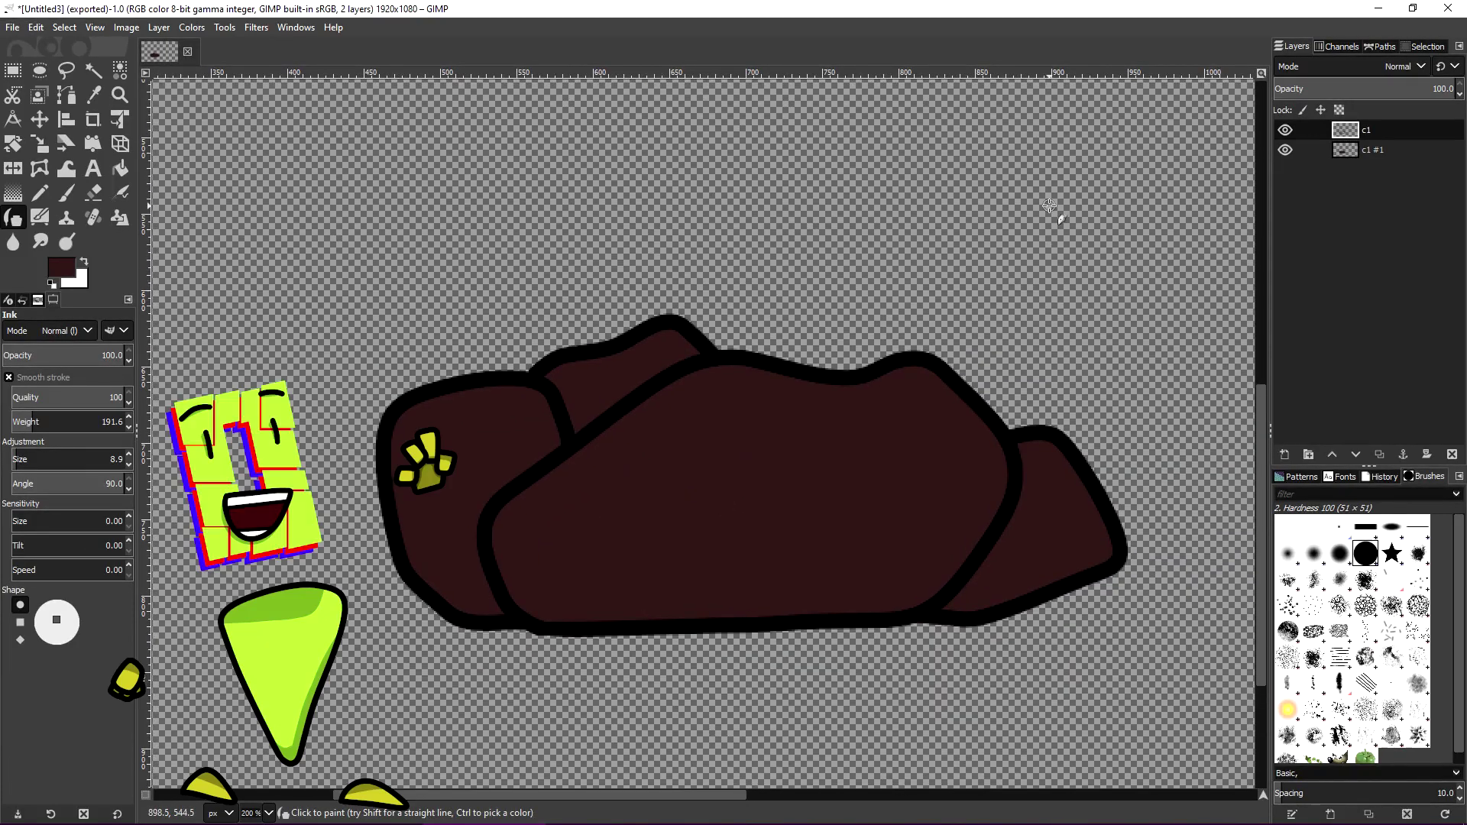
# Ink a round yellow (c8ab3f) sun above the rock, then select layer c1 #1 and lock its alpha.
pyautogui.keyDown('ctrl'); pyautogui.scroll(-2, 1025, 231); pyautogui.keyUp('ctrl')
pyautogui.keyDown('ctrl'); pyautogui.scroll(-2, 1026, 236); pyautogui.keyUp('ctrl')
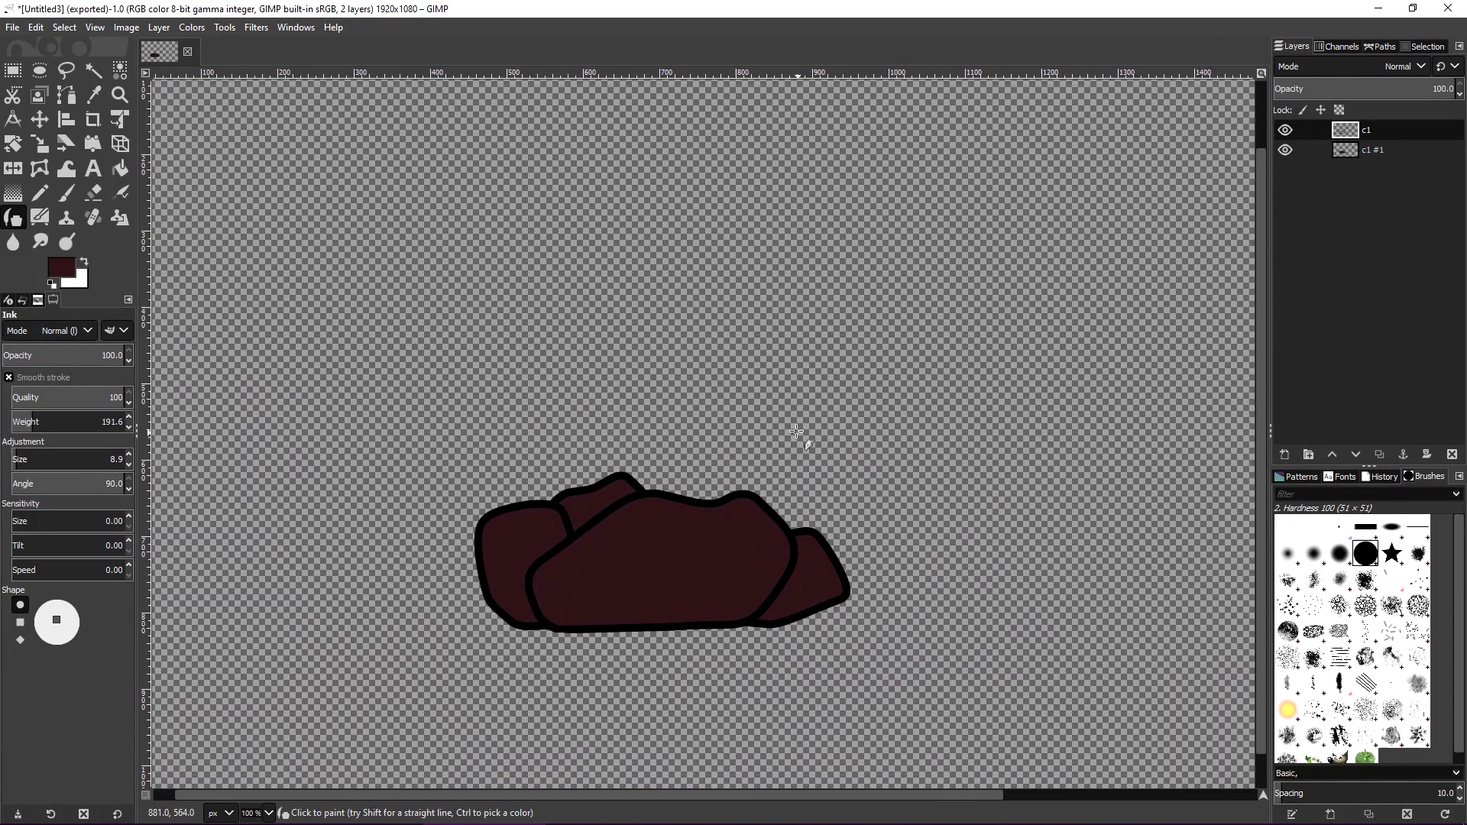
pyautogui.click(61, 269)
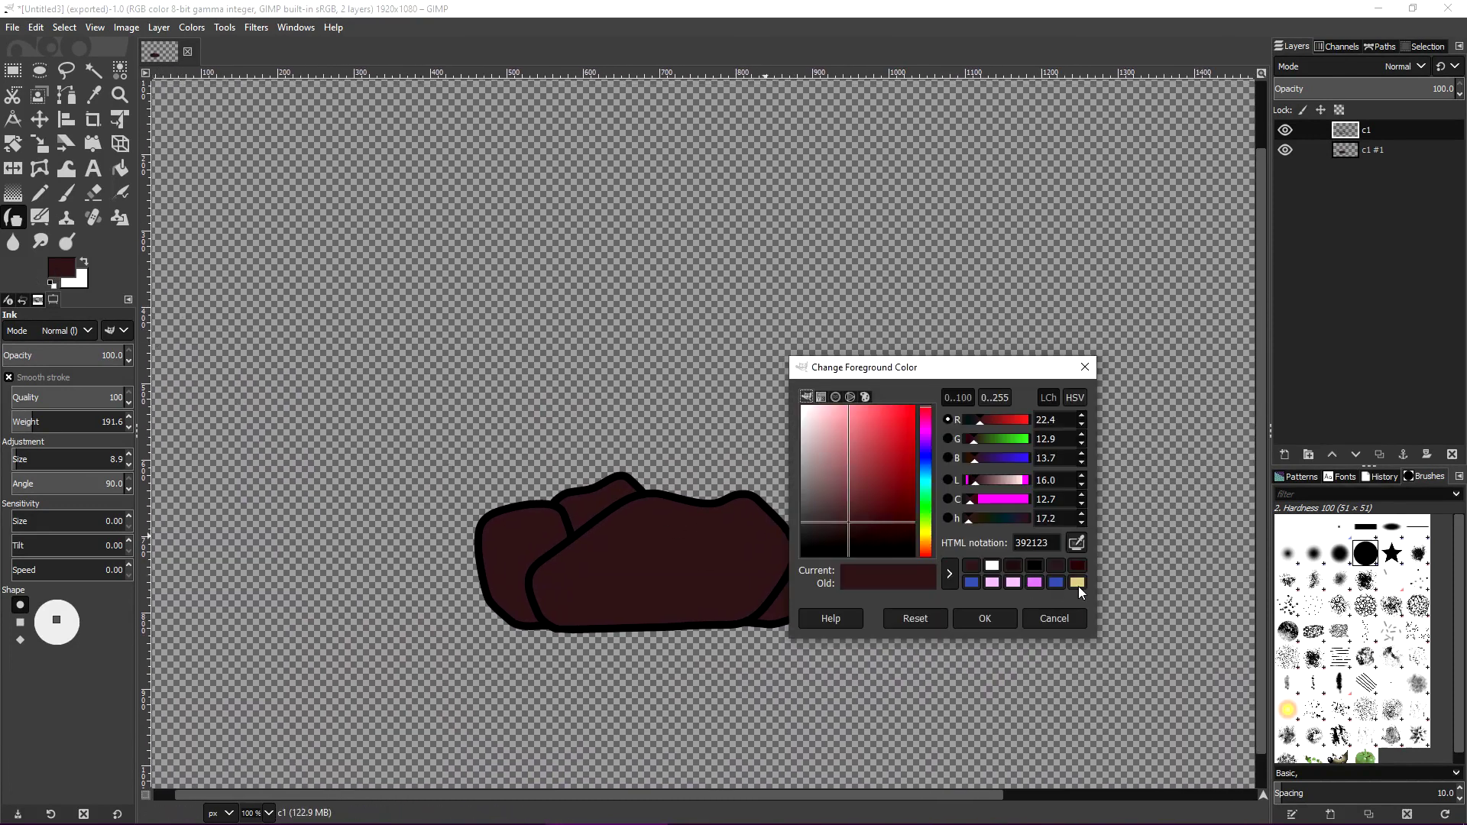
pyautogui.click(1079, 585)
pyautogui.click(879, 438)
pyautogui.click(985, 619)
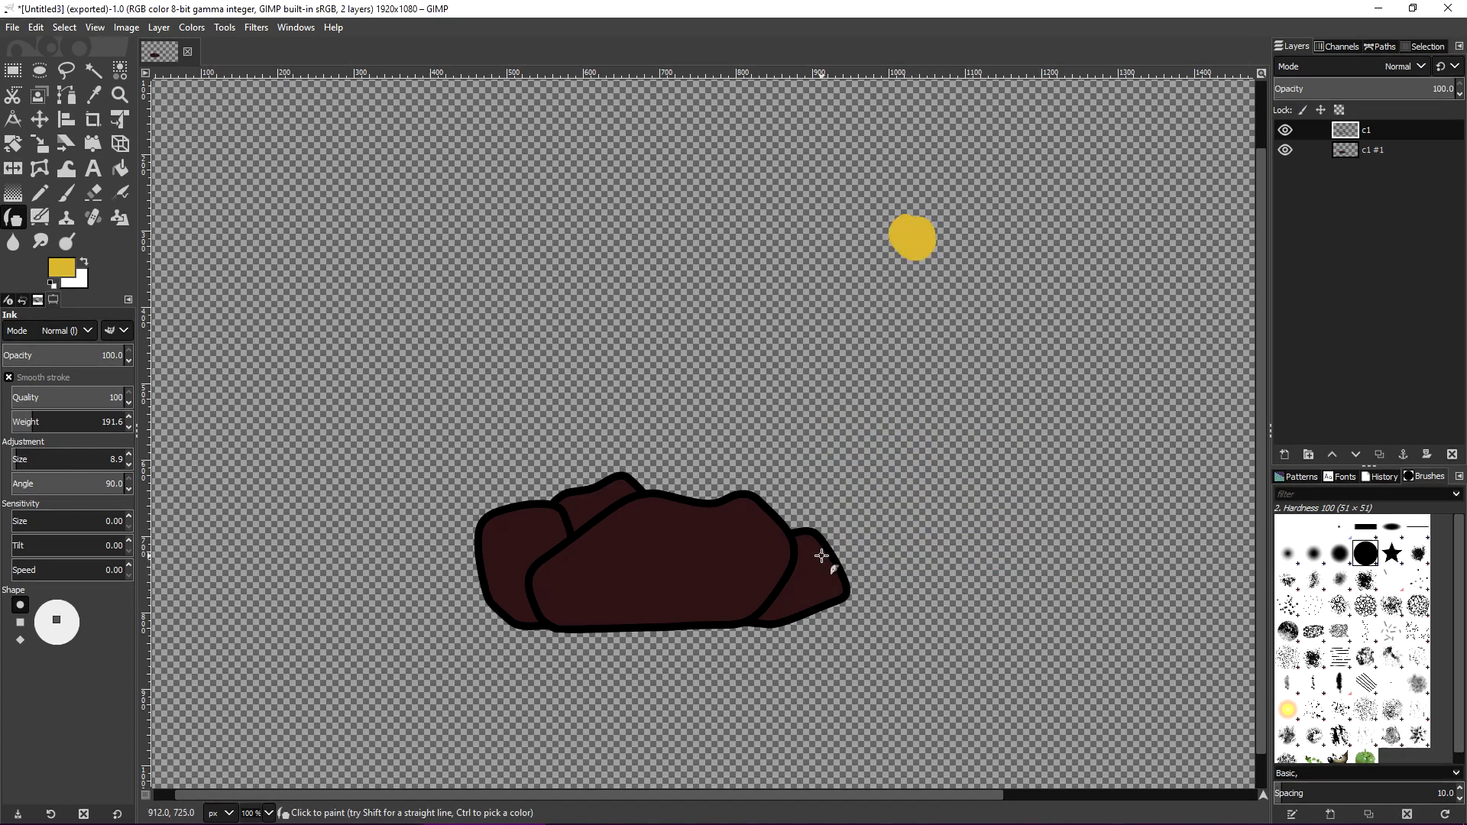
pyautogui.moveTo(902, 255); pyautogui.dragTo(934, 218)
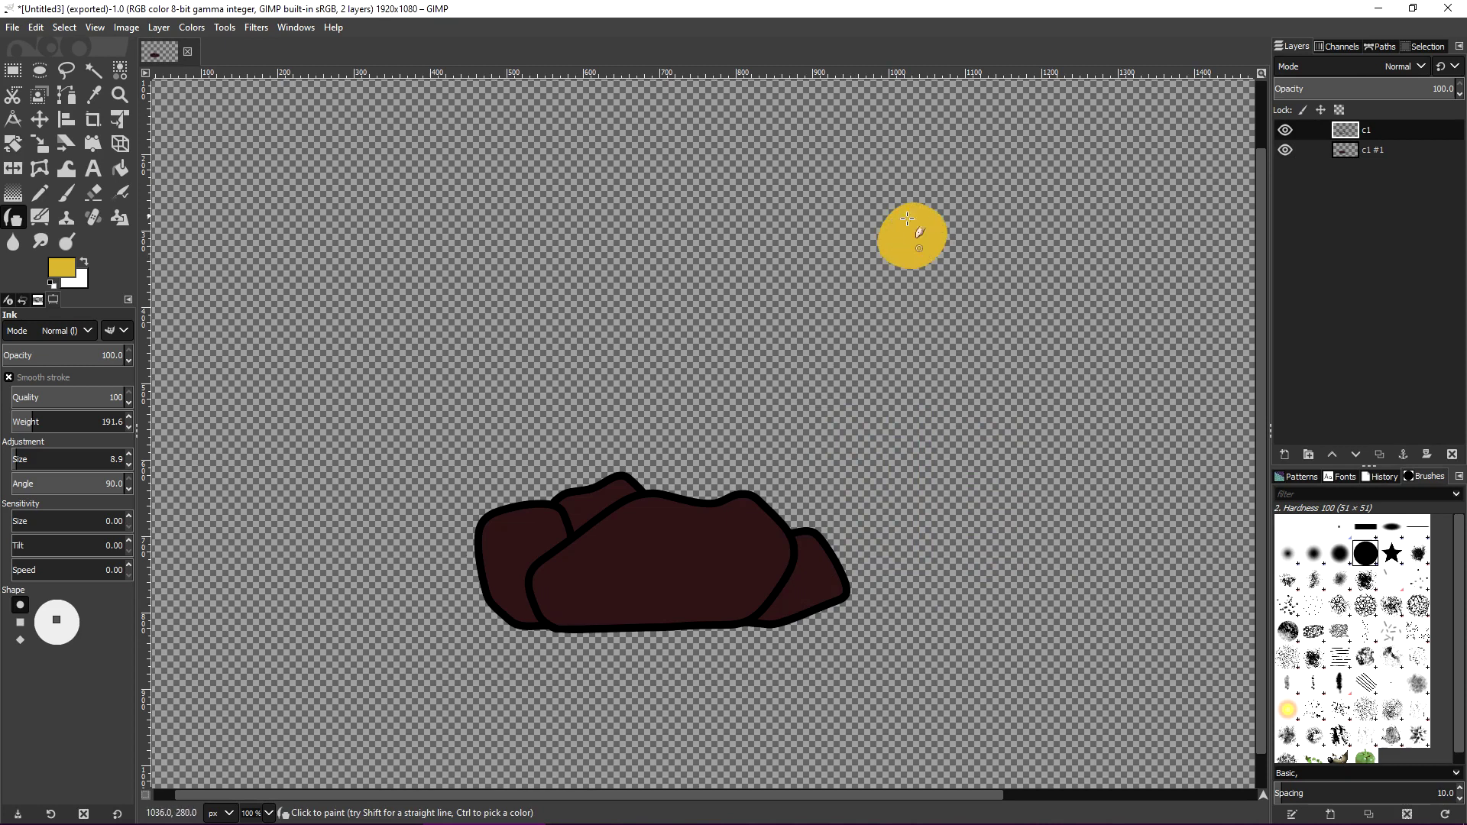
pyautogui.click(1372, 151)
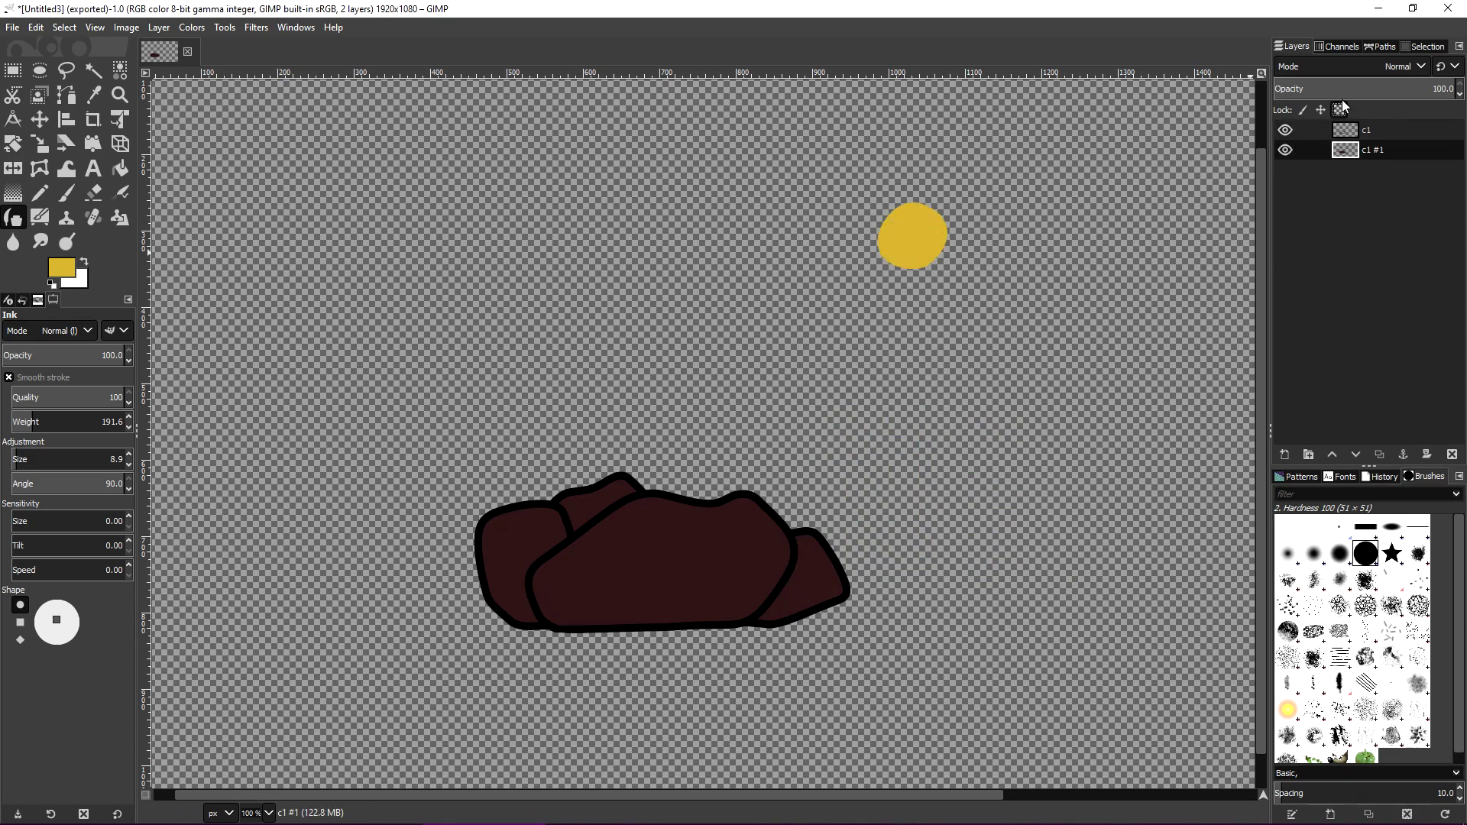
pyautogui.click(1338, 111)
# Reset colours to black and white and set the Ink opacity to 23.1 with a smaller brush.
pyautogui.moveTo(952, 396); pyautogui.dragTo(1032, 322, button='middle')
pyautogui.keyDown('ctrl'); pyautogui.scroll(1, 806, 469); pyautogui.keyUp('ctrl')
pyautogui.keyDown('ctrl'); pyautogui.scroll(-2, 809, 466); pyautogui.keyUp('ctrl')
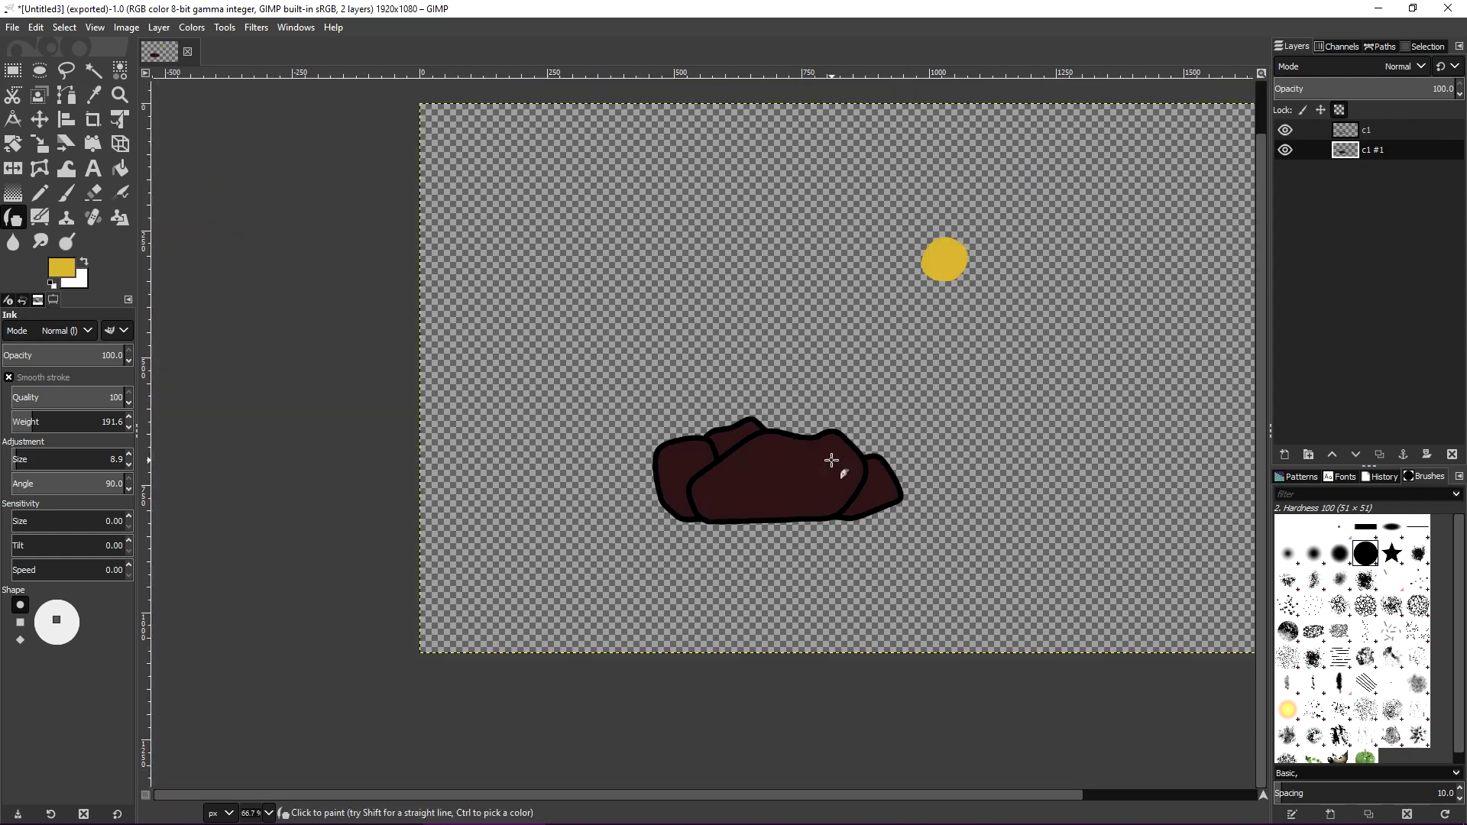
pyautogui.keyDown('ctrl'); pyautogui.scroll(1, 833, 460); pyautogui.keyUp('ctrl')
pyautogui.keyDown('ctrl'); pyautogui.scroll(1, 835, 461); pyautogui.keyUp('ctrl')
pyautogui.keyDown('ctrl'); pyautogui.scroll(-1, 835, 461); pyautogui.keyUp('ctrl')
pyautogui.keyDown('ctrl'); pyautogui.scroll(1, 890, 439); pyautogui.keyUp('ctrl')
pyautogui.moveTo(890, 440); pyautogui.dragTo(861, 529, button='middle')
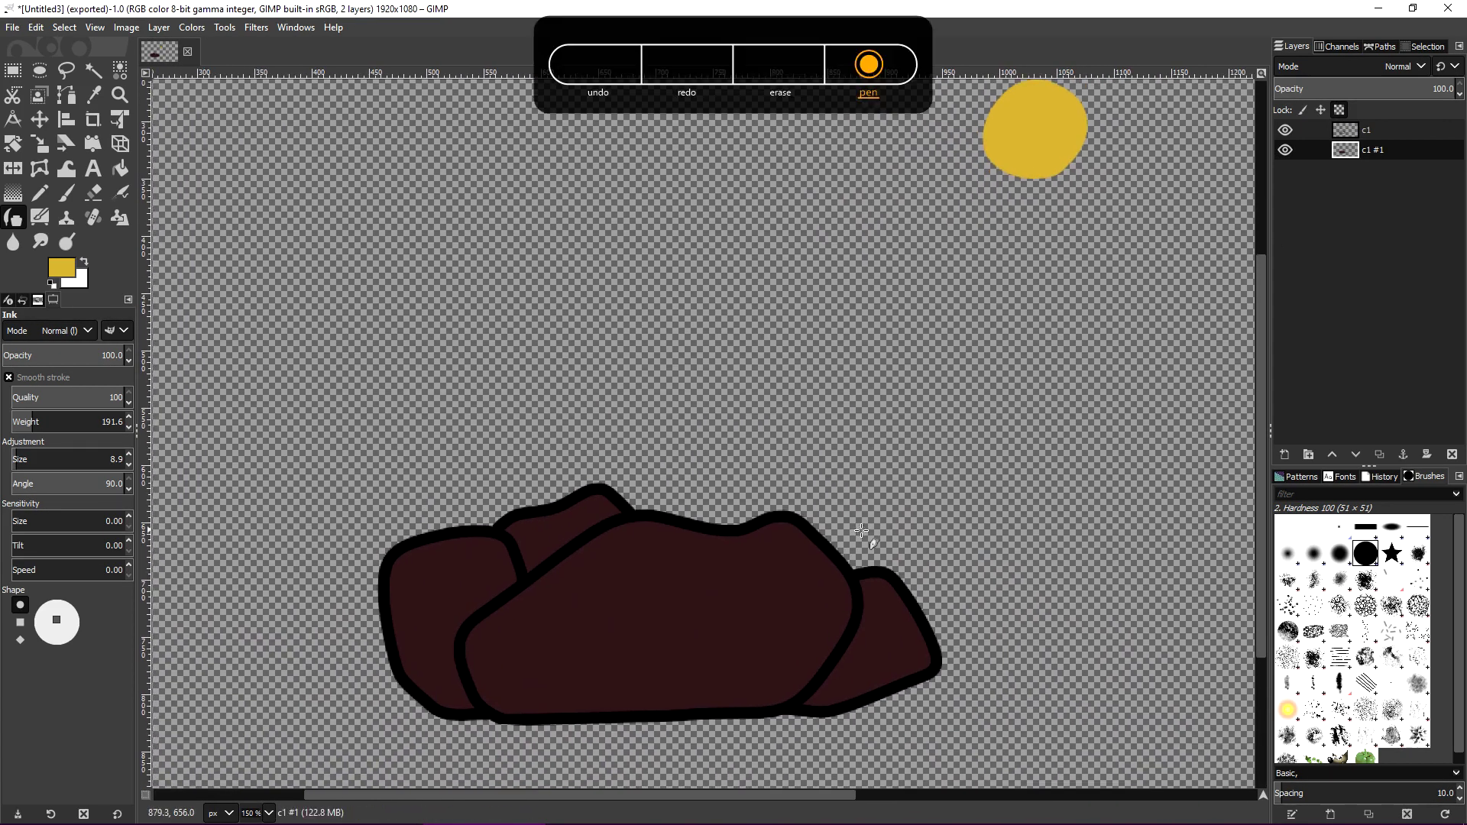
pyautogui.click(51, 284)
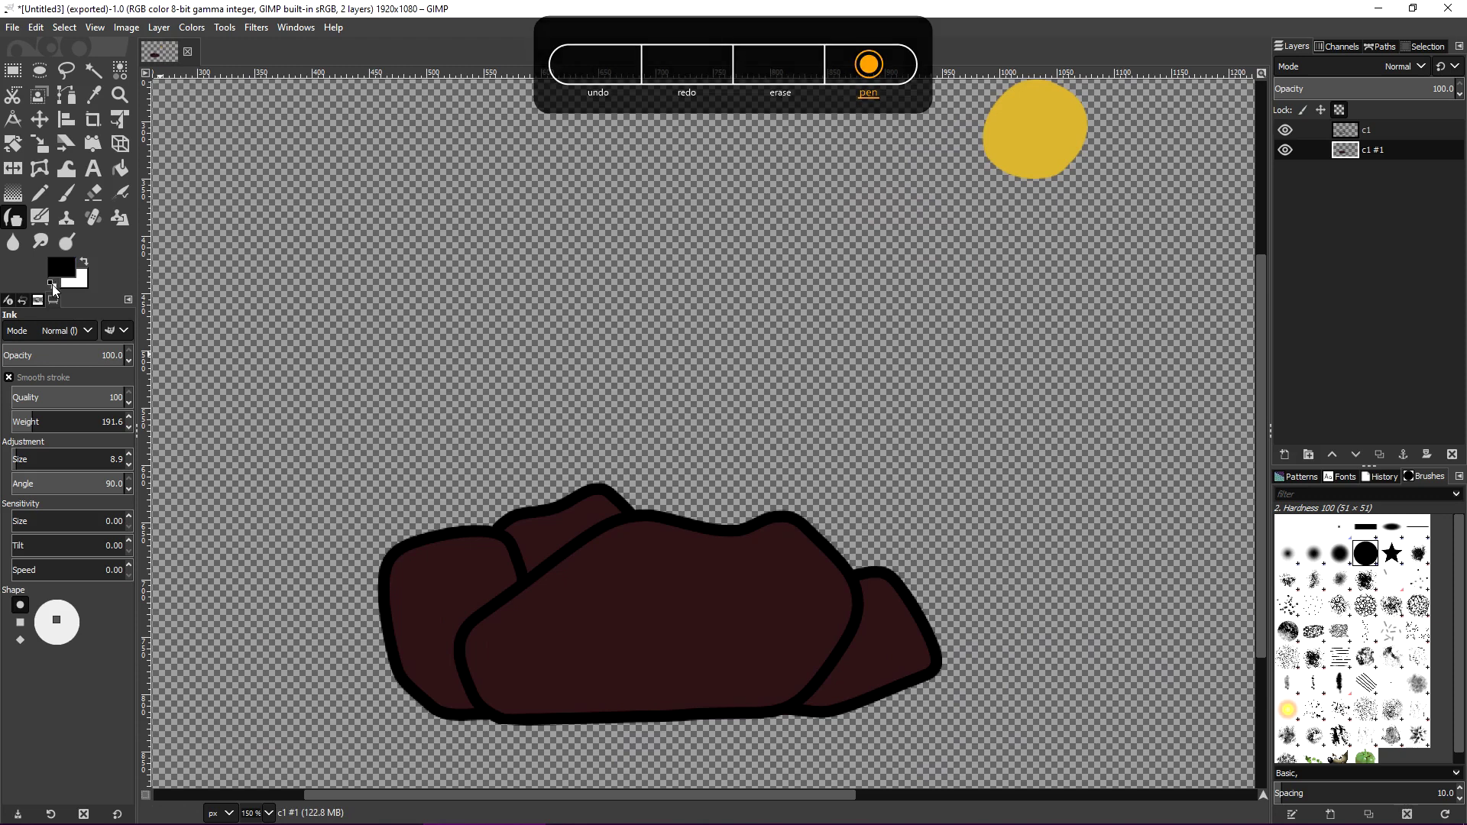
pyautogui.click(31, 355)
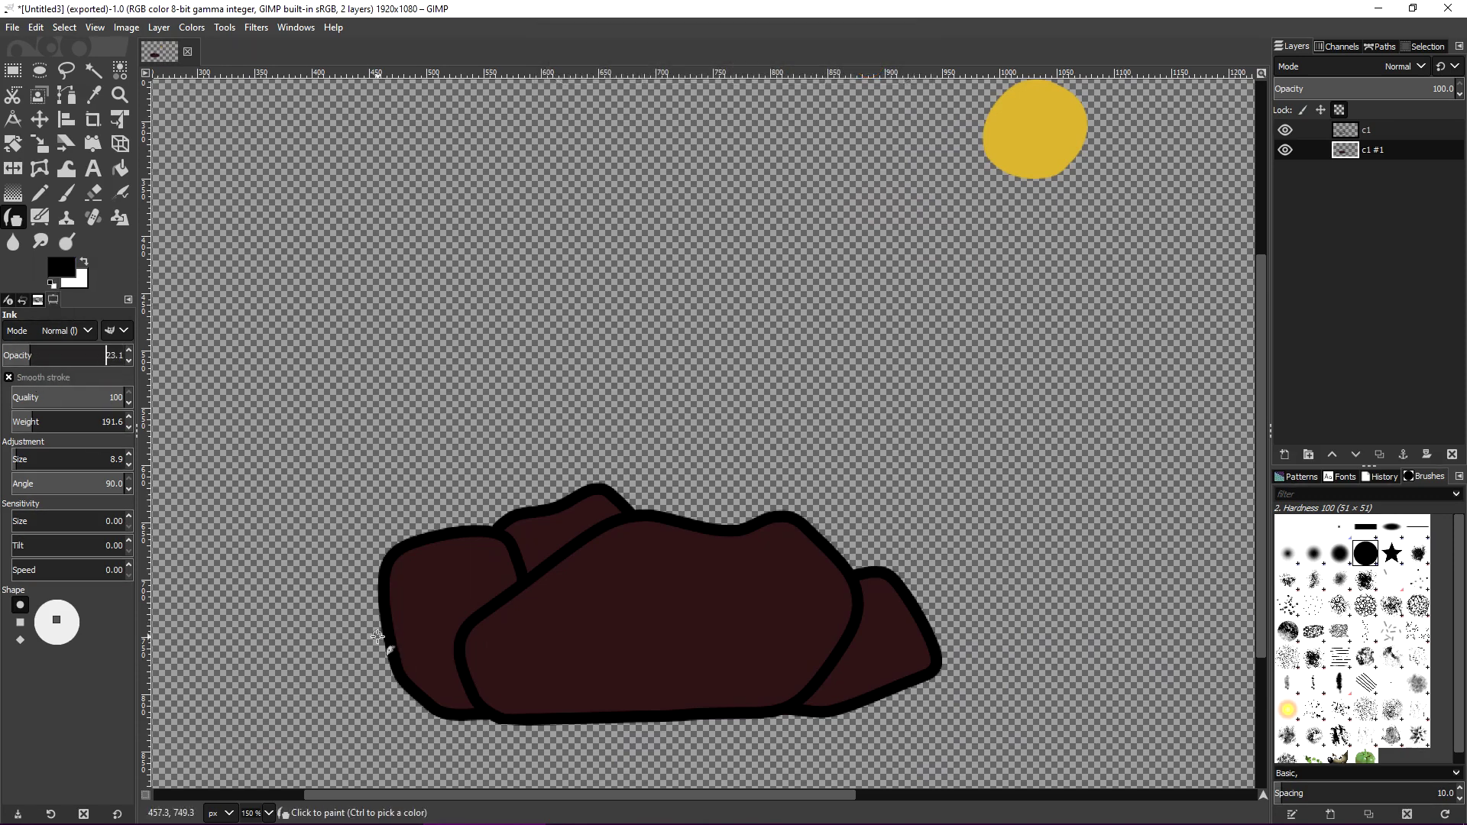
pyautogui.press('[')
pyautogui.press('[')
pyautogui.press('[')
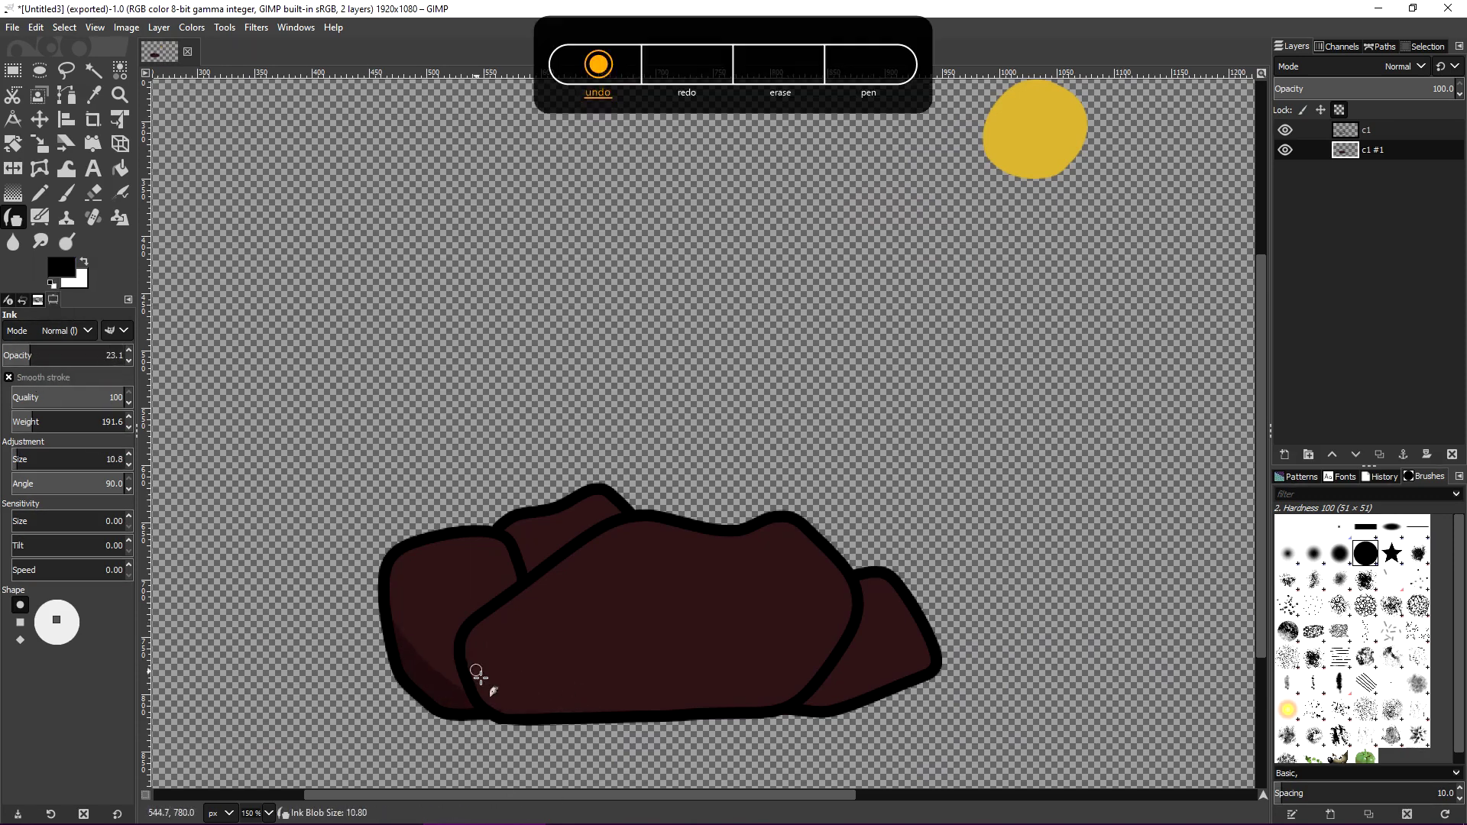
# Ink soft dark shadow strokes along the bottoms of the front, main and right rocks.
pyautogui.moveTo(468, 633); pyautogui.dragTo(509, 686)
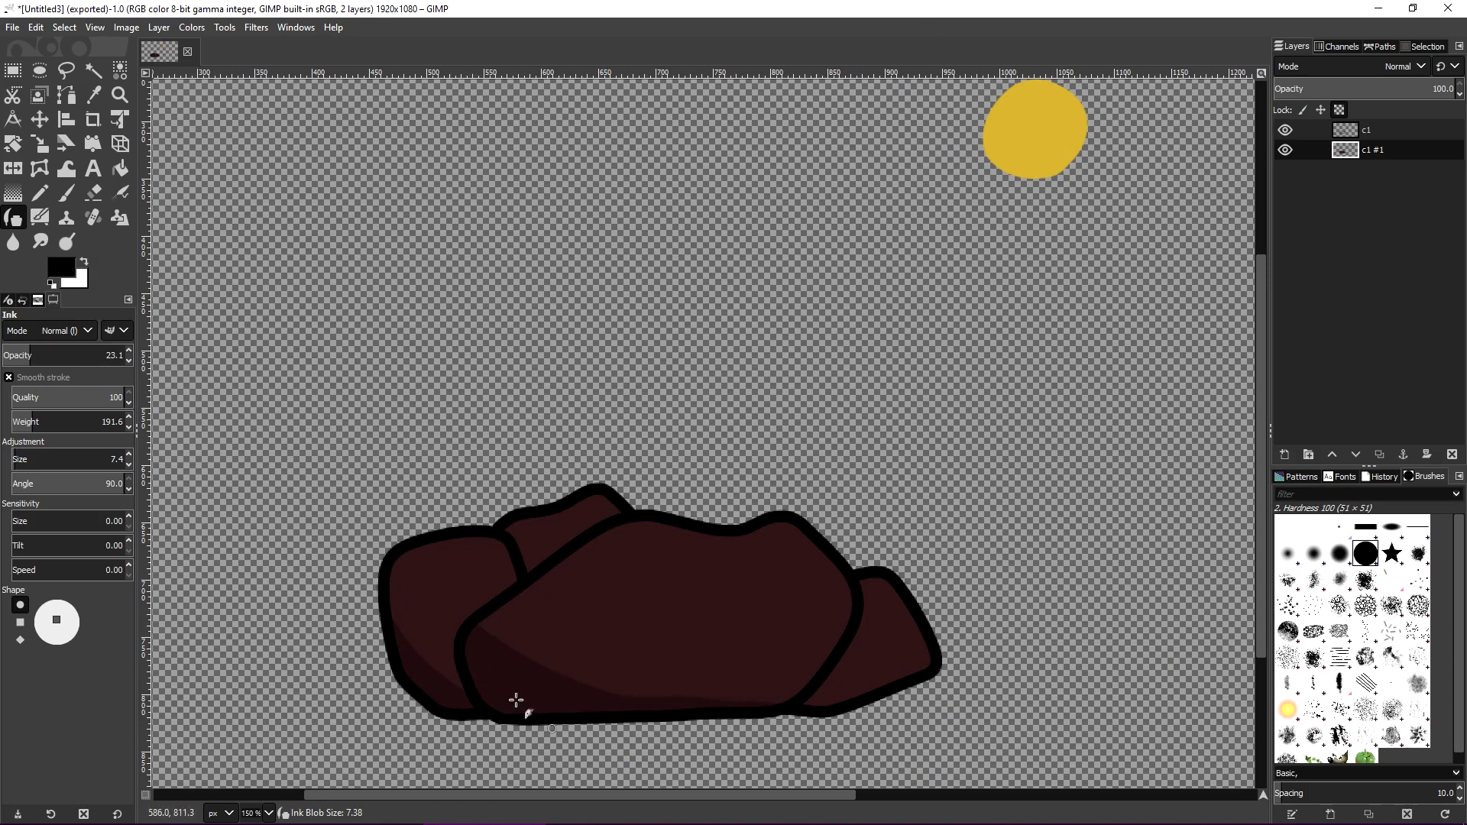
pyautogui.press('[')
pyautogui.press('[')
pyautogui.press('[')
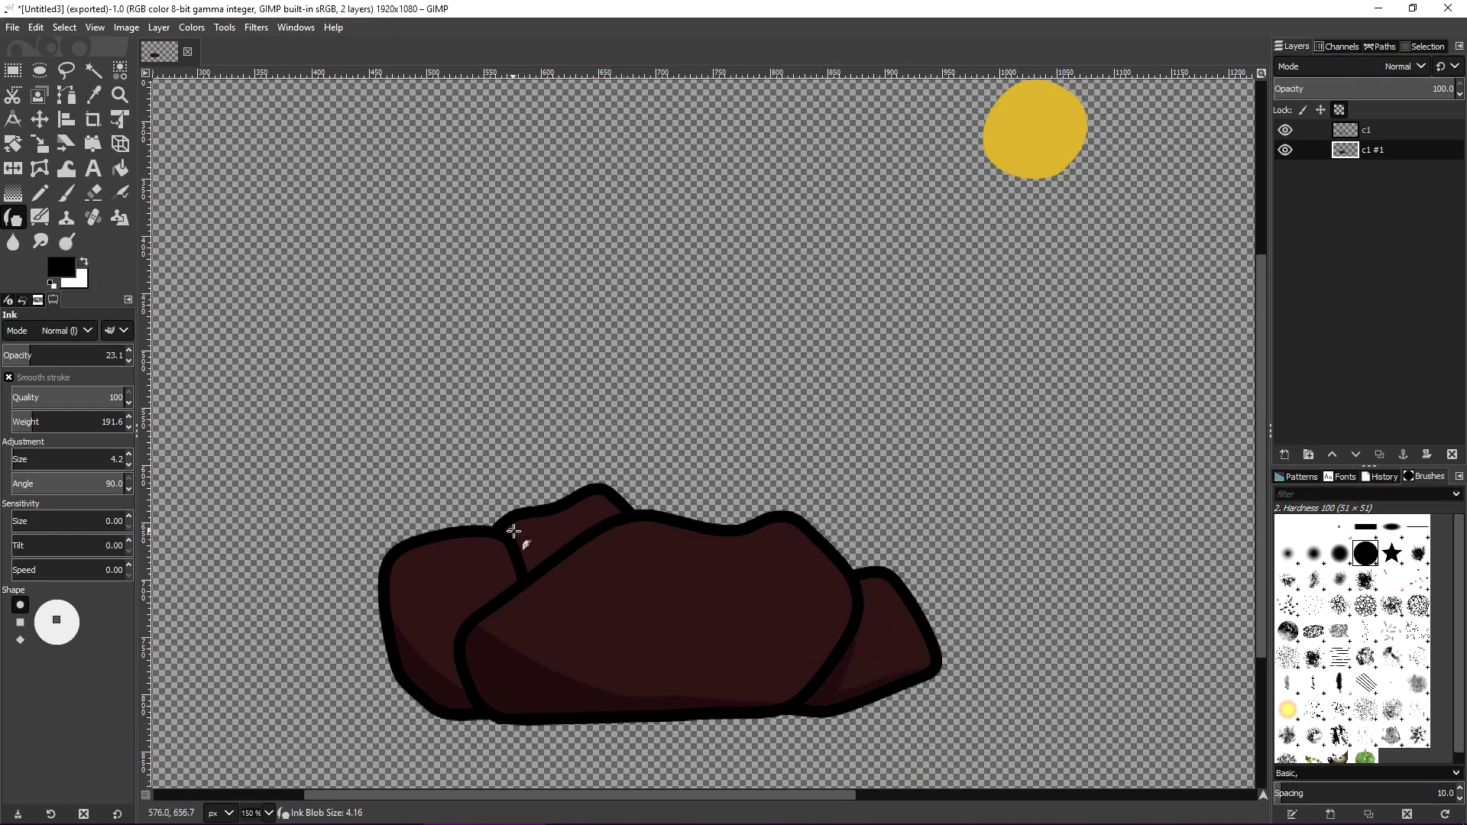
pyautogui.press(']')
pyautogui.press(']')
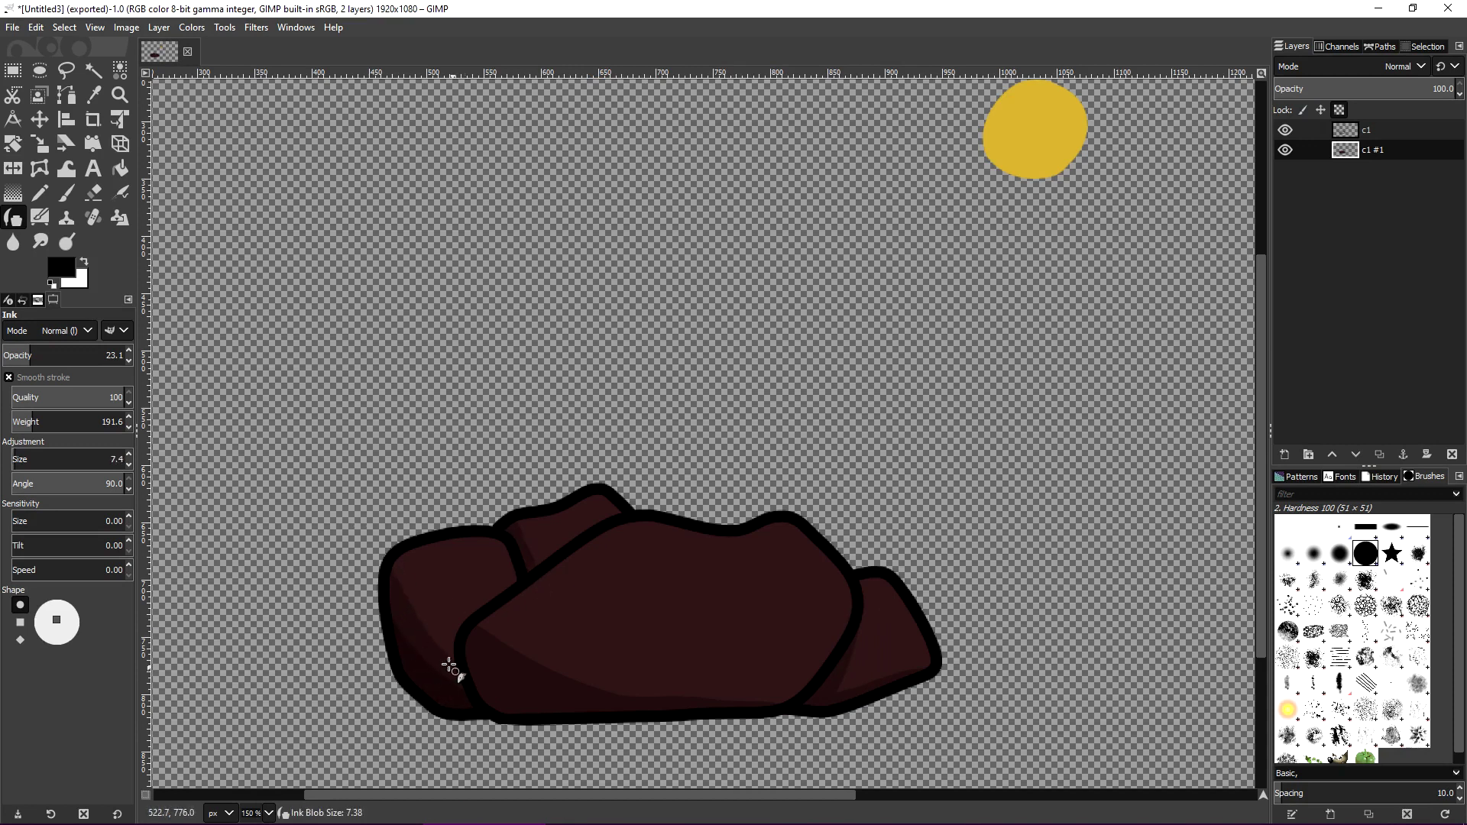
pyautogui.moveTo(482, 628); pyautogui.dragTo(786, 705)
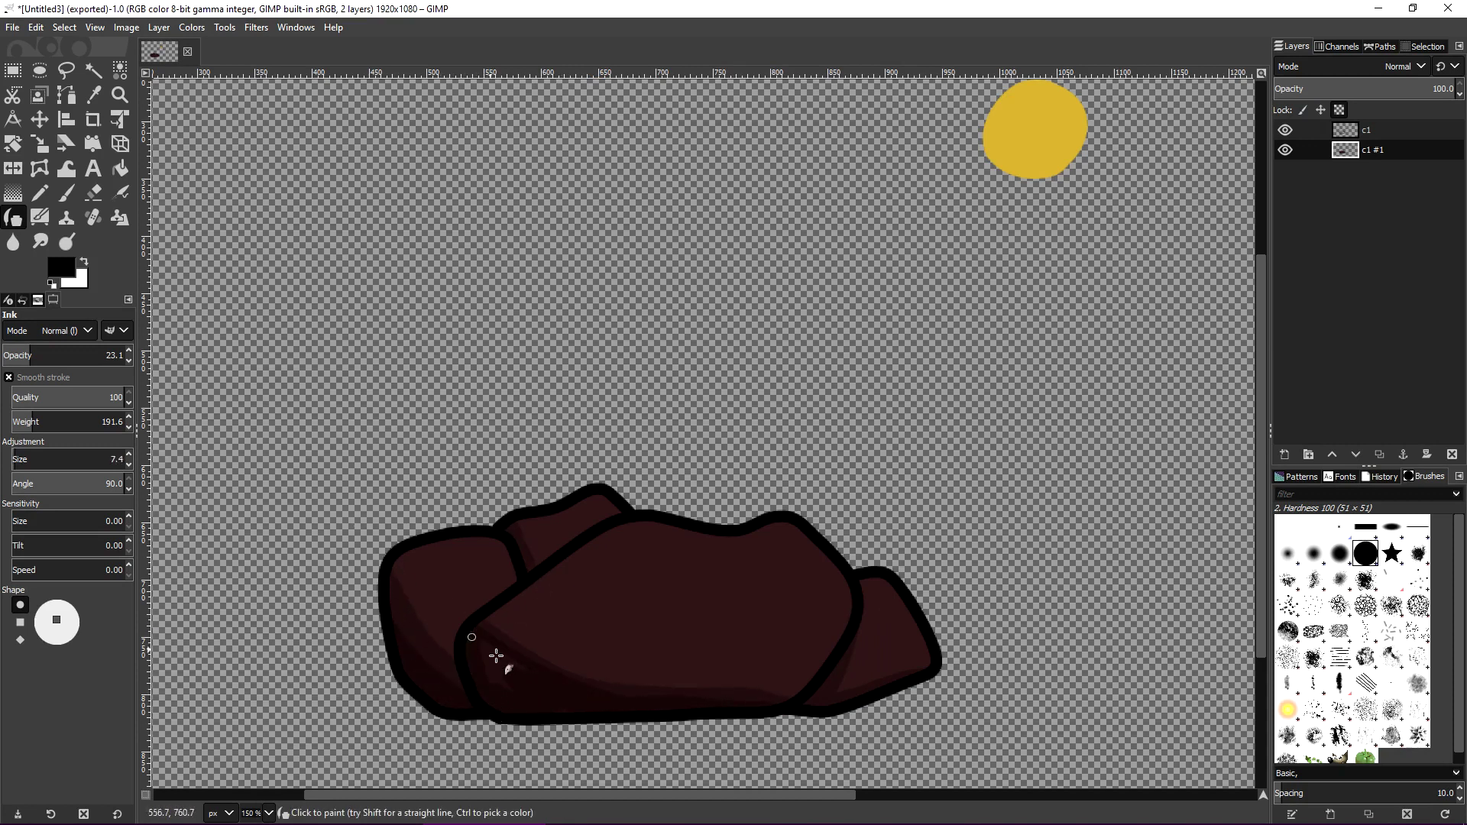
pyautogui.moveTo(511, 604); pyautogui.dragTo(561, 674)
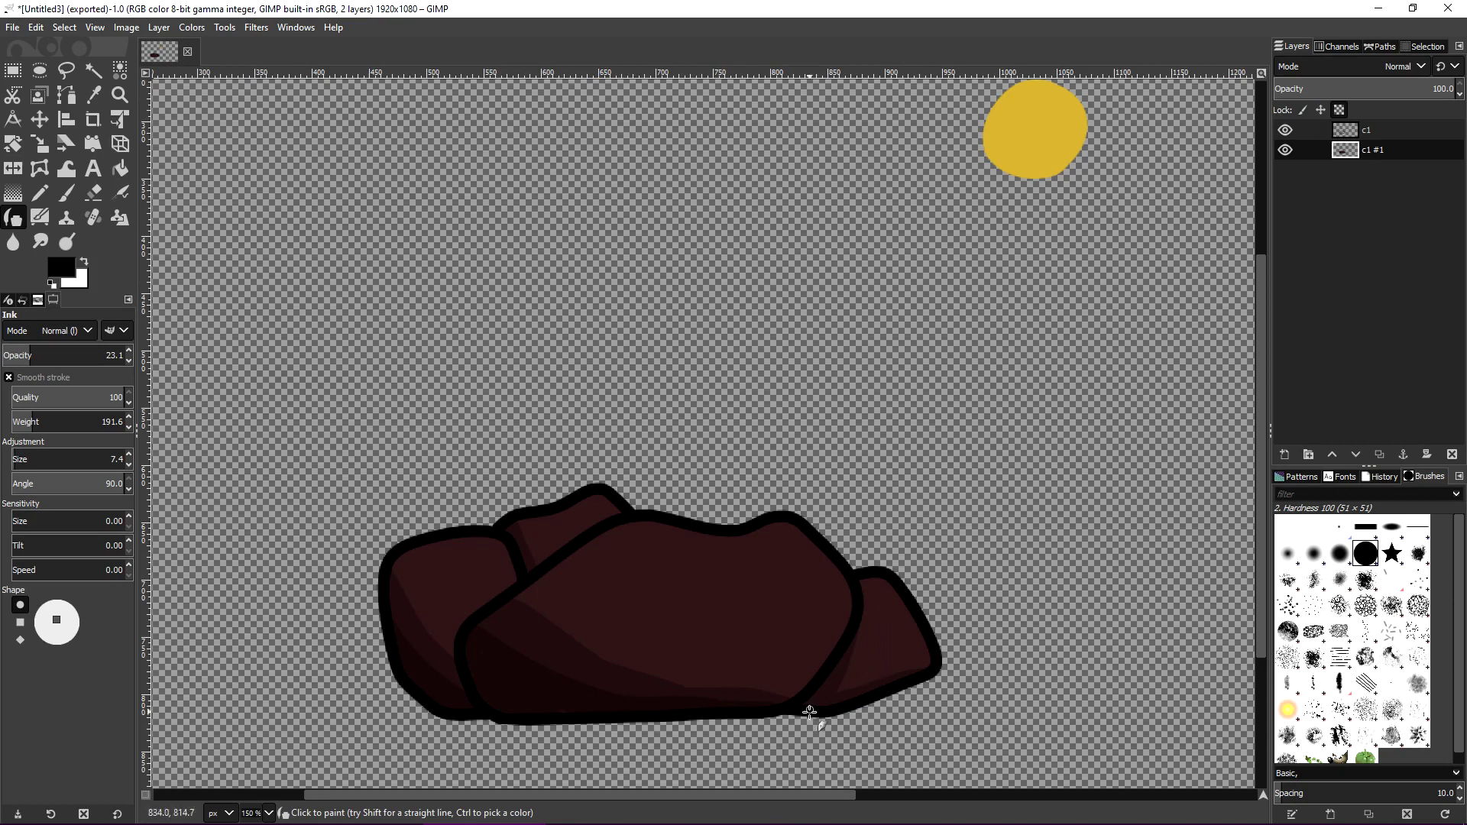
pyautogui.moveTo(844, 659); pyautogui.dragTo(877, 688)
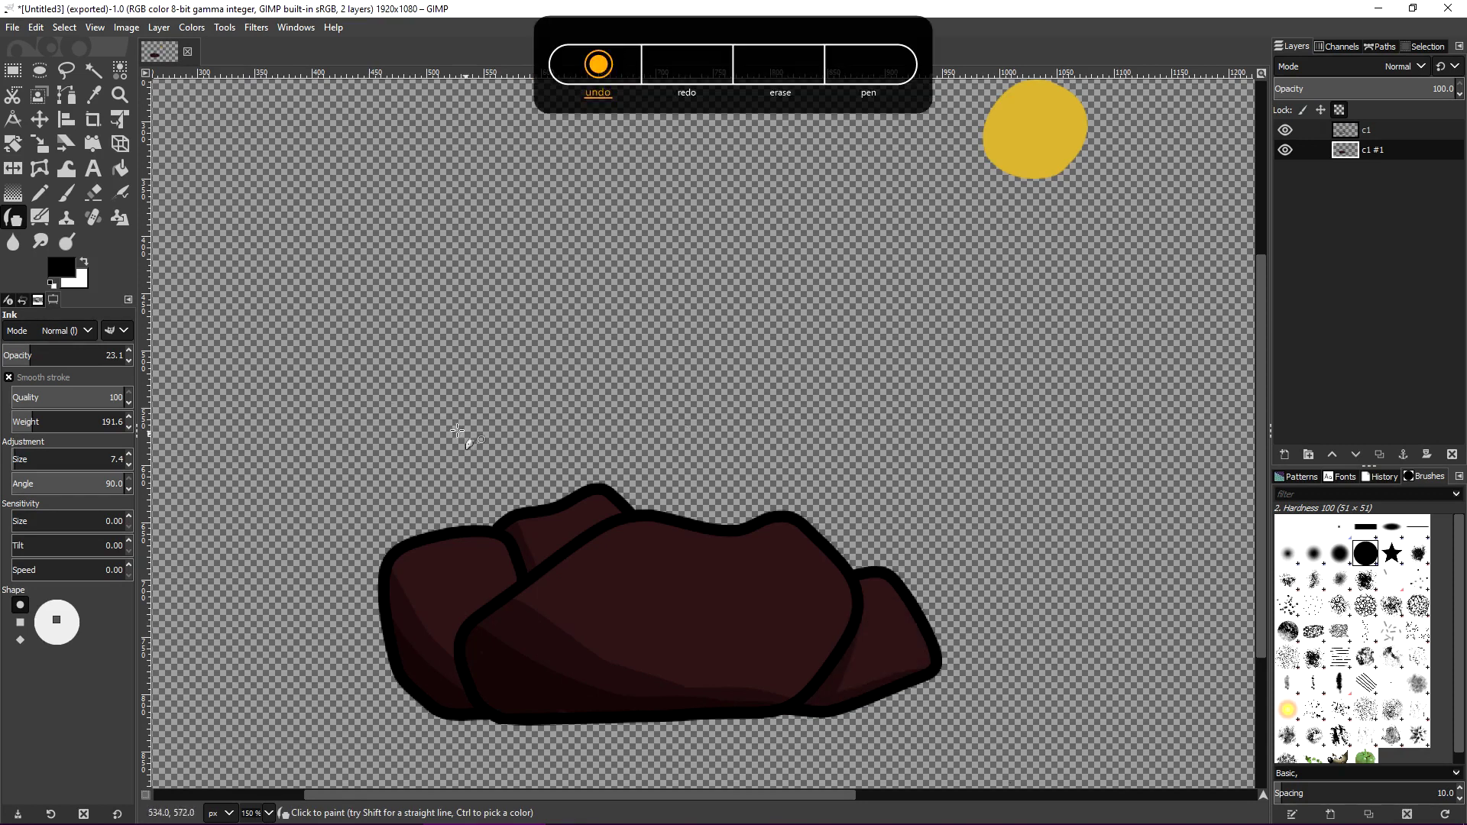
pyautogui.press('x')
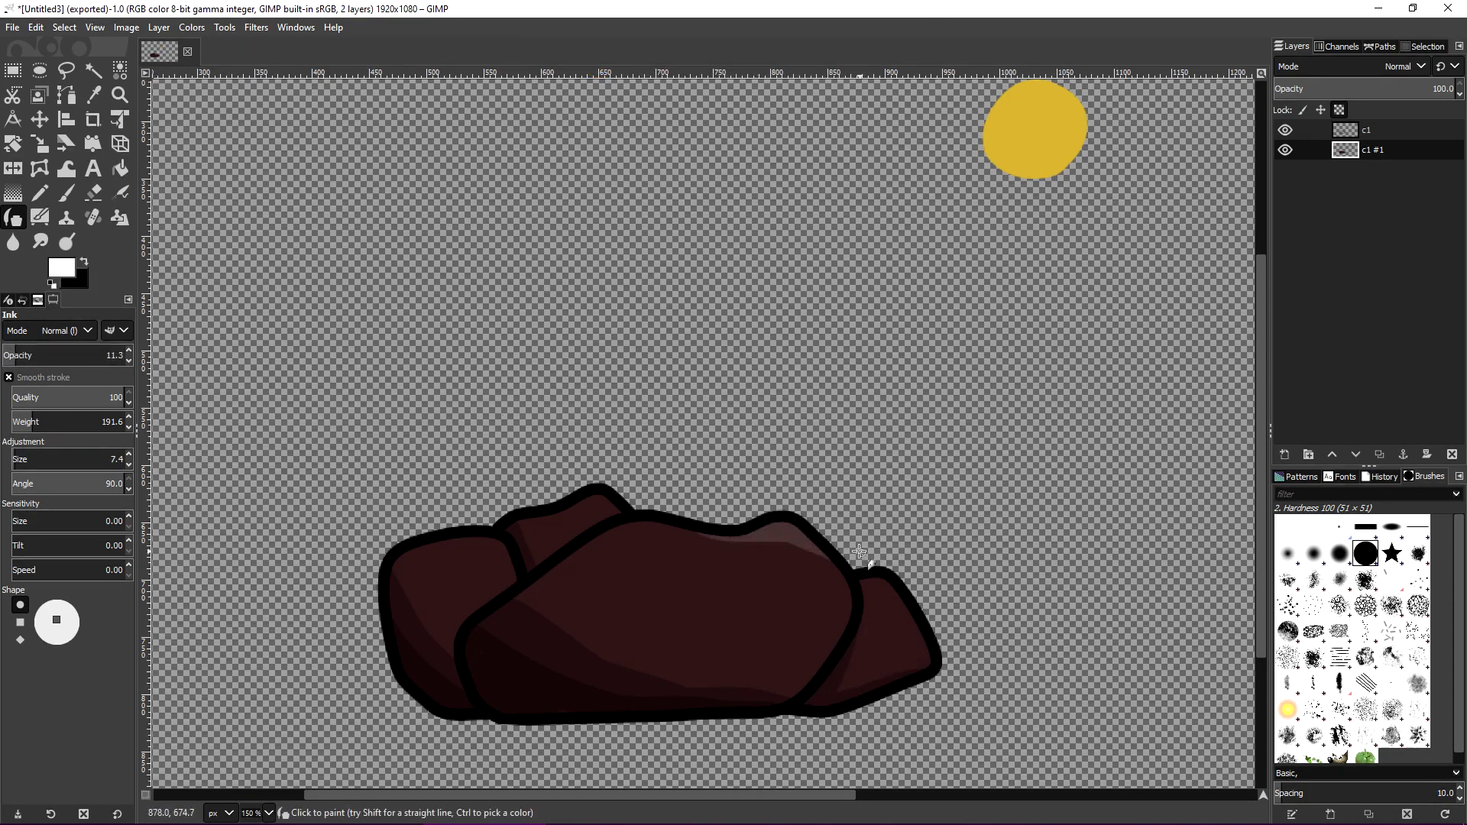
# Paint faint white highlights on the rocks' top edges with Ink size 5 and opacity 5.6.
pyautogui.moveTo(882, 578); pyautogui.dragTo(923, 659)
pyautogui.press('[')
pyautogui.press('[')
pyautogui.press('less')
pyautogui.press('less')
pyautogui.press('less')
pyautogui.press('less')
pyautogui.press('less')
pyautogui.press('less')
pyautogui.moveTo(709, 539); pyautogui.dragTo(840, 575)
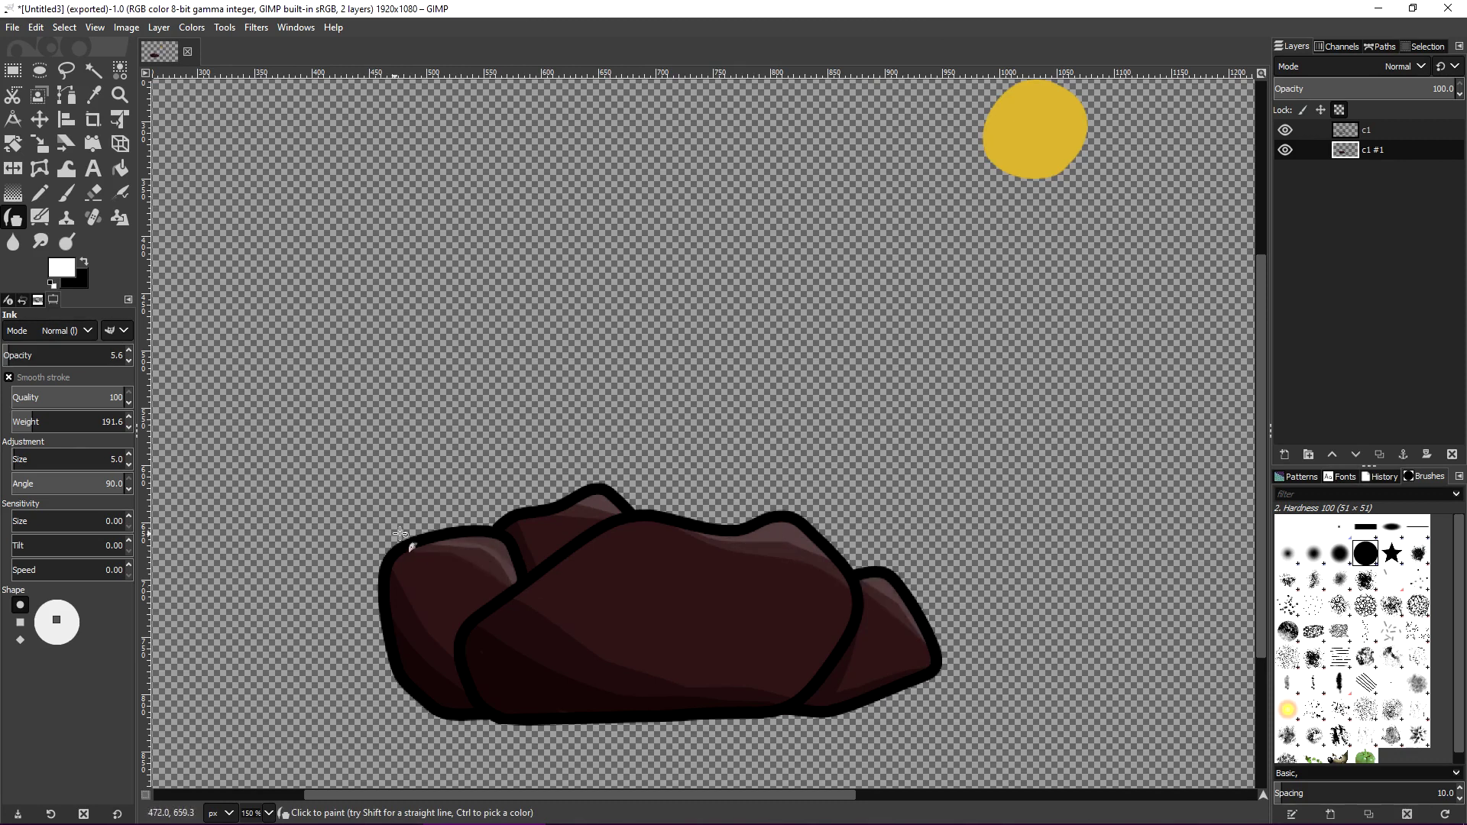
pyautogui.moveTo(590, 539); pyautogui.dragTo(745, 590)
pyautogui.moveTo(841, 584)
pyautogui.mouseDown()
pyautogui.moveTo(734, 531)
pyautogui.moveTo(638, 528)
pyautogui.mouseUp()
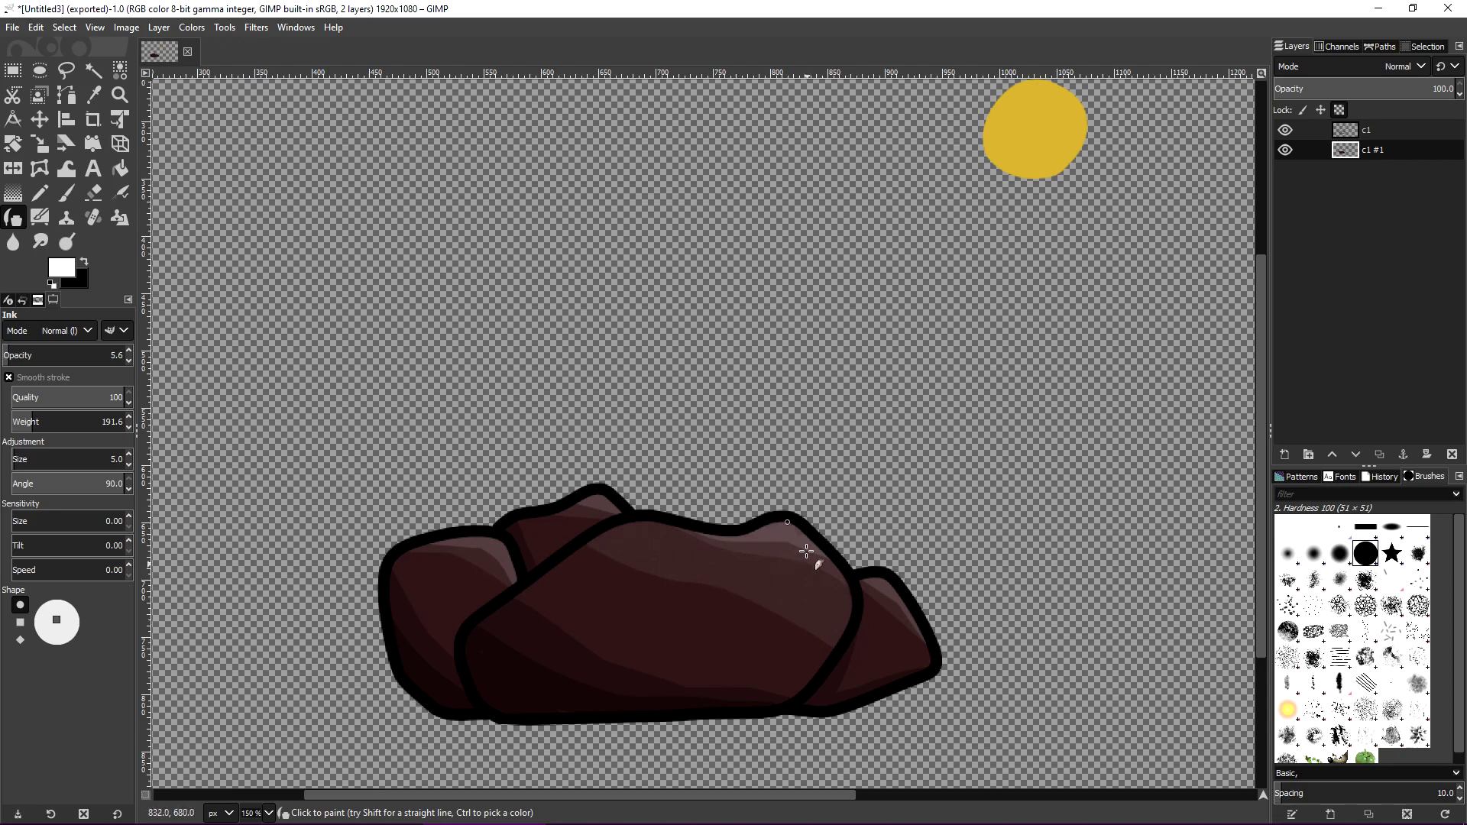
pyautogui.keyDown('ctrl'); pyautogui.scroll(-2, 665, 445); pyautogui.keyUp('ctrl')
pyautogui.keyDown('ctrl'); pyautogui.scroll(2, 397, 544); pyautogui.keyUp('ctrl')
# Switch back to black with Ink opacity 15.0 and brush size 3.4, then start a new layer.
pyautogui.press('x')
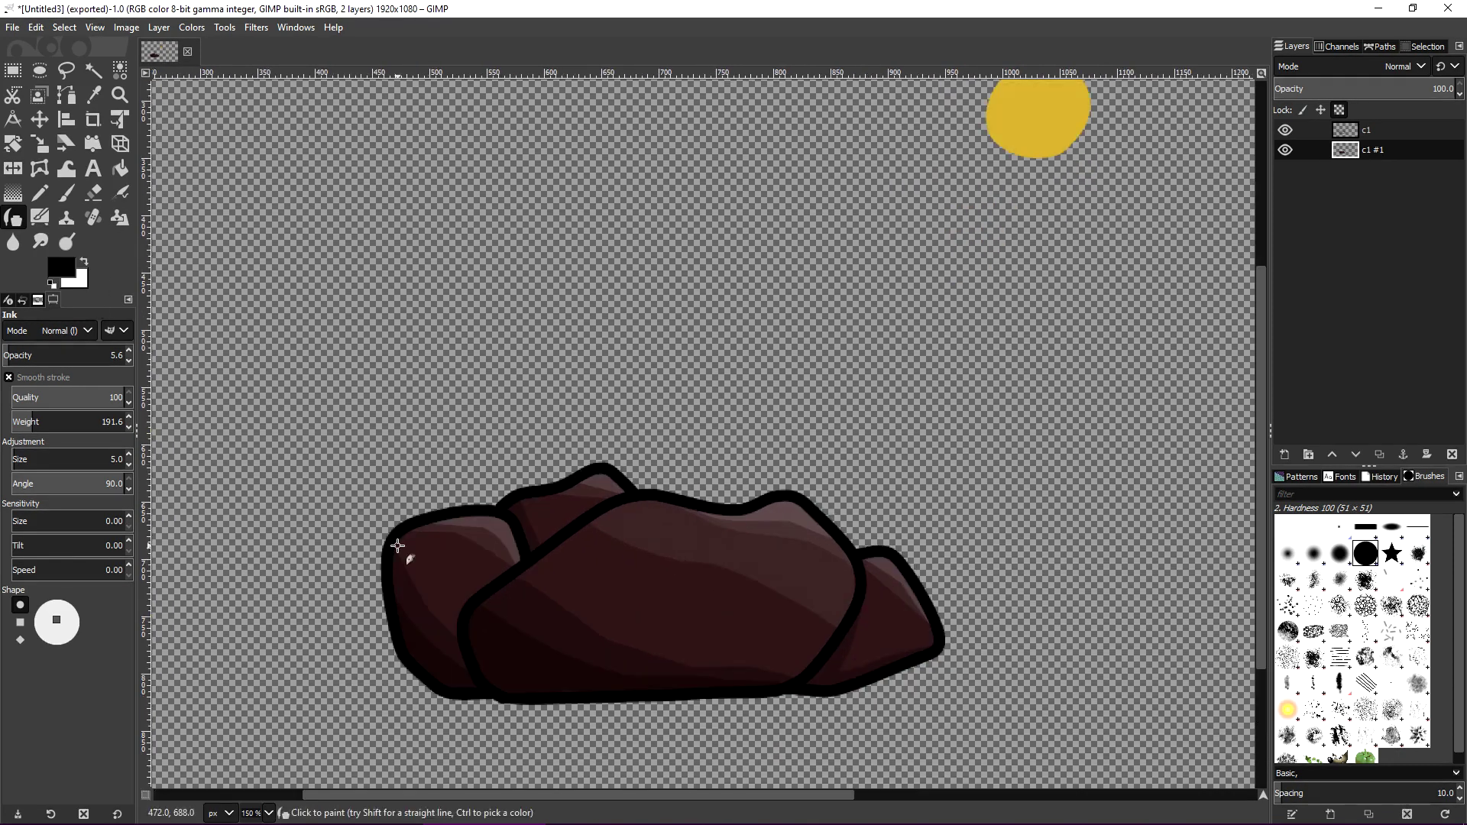
pyautogui.press('>')
pyautogui.press('>')
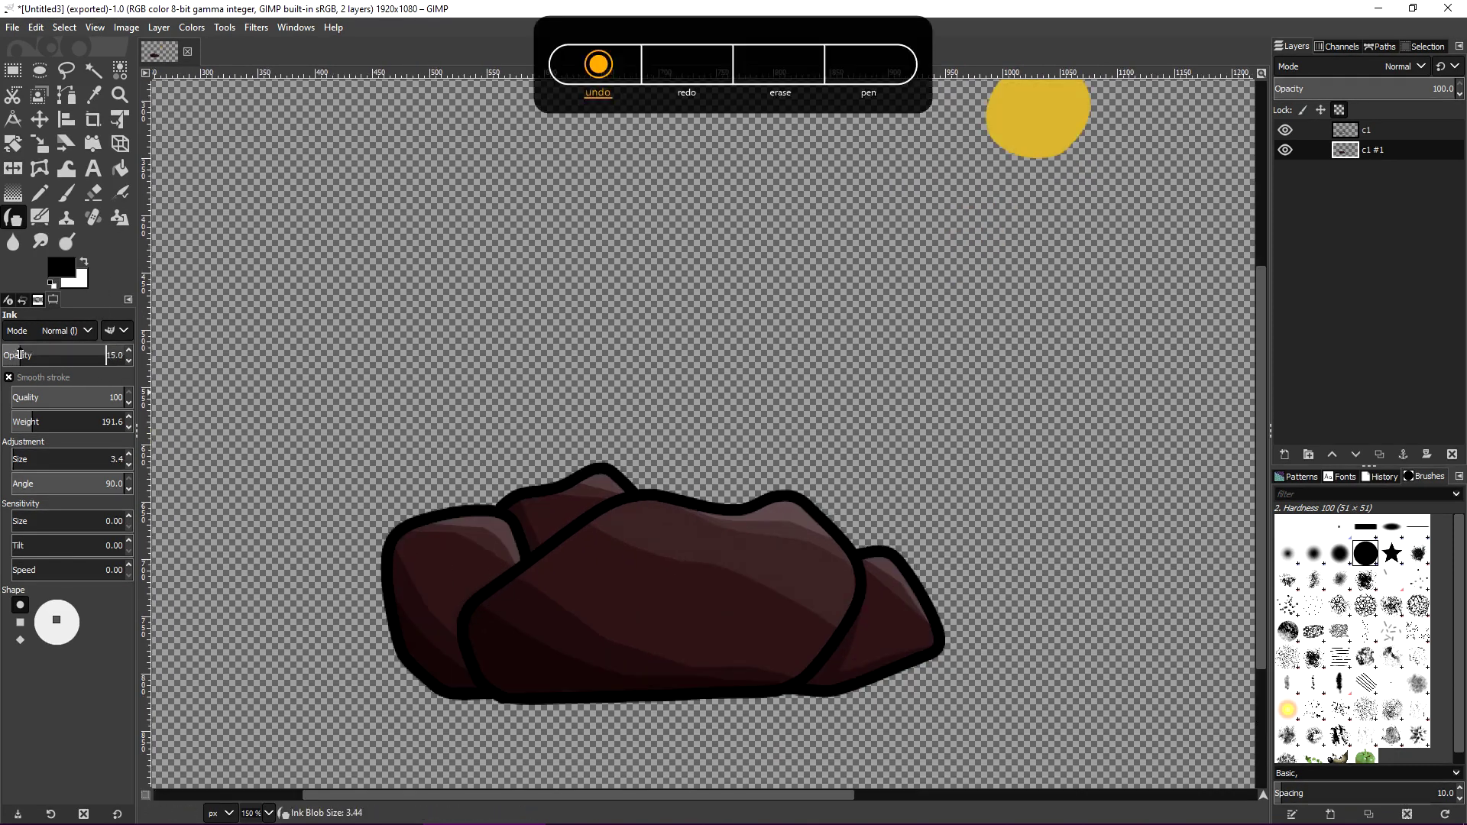
pyautogui.press('[')
pyautogui.press('[')
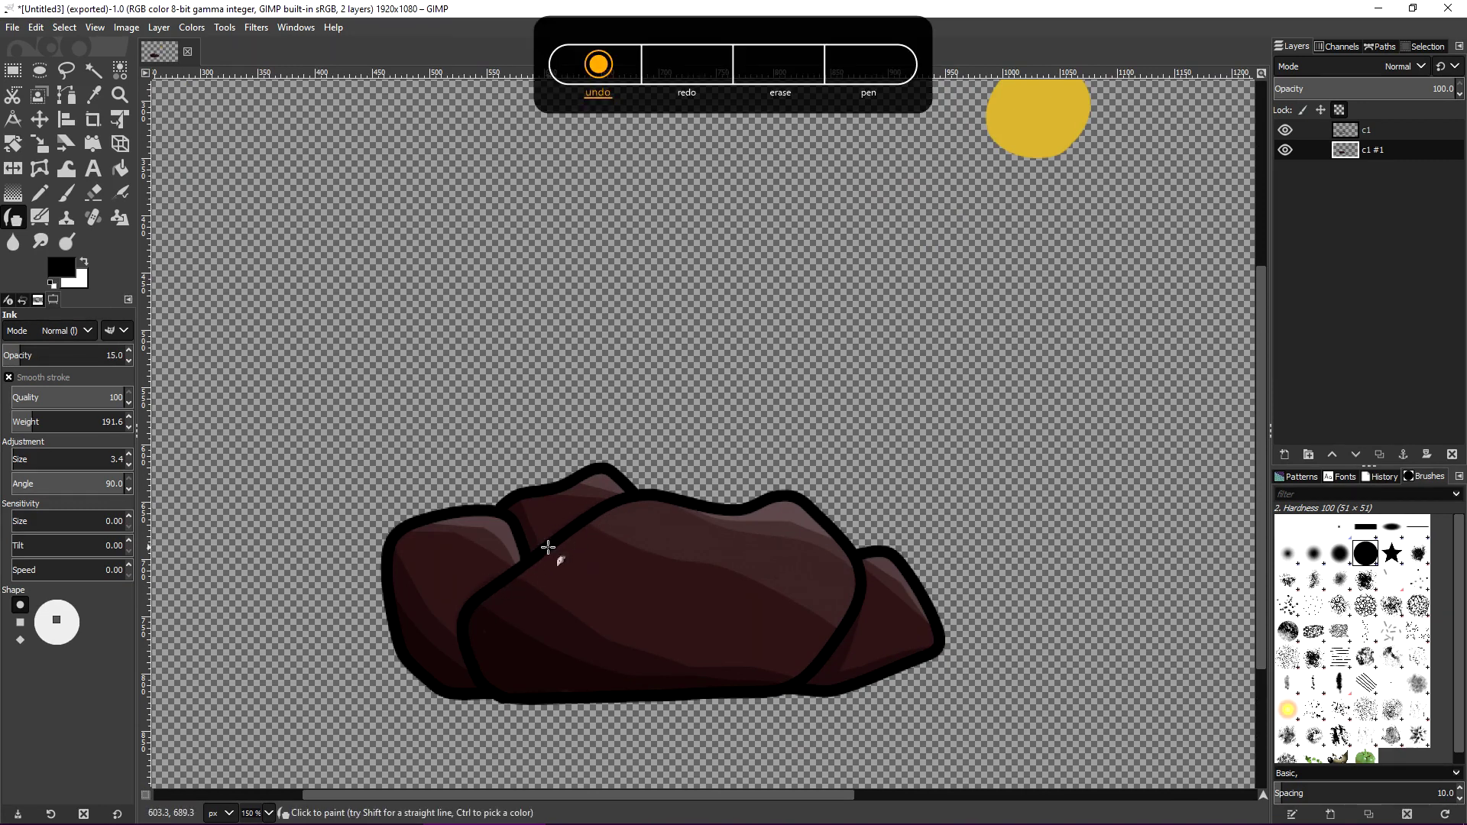
pyautogui.keyDown('ctrl'); pyautogui.scroll(-1, 764, 581); pyautogui.keyUp('ctrl')
pyautogui.keyDown('ctrl'); pyautogui.scroll(1, 840, 611); pyautogui.keyUp('ctrl')
pyautogui.keyDown('ctrl'); pyautogui.scroll(-1, 839, 535); pyautogui.keyUp('ctrl')
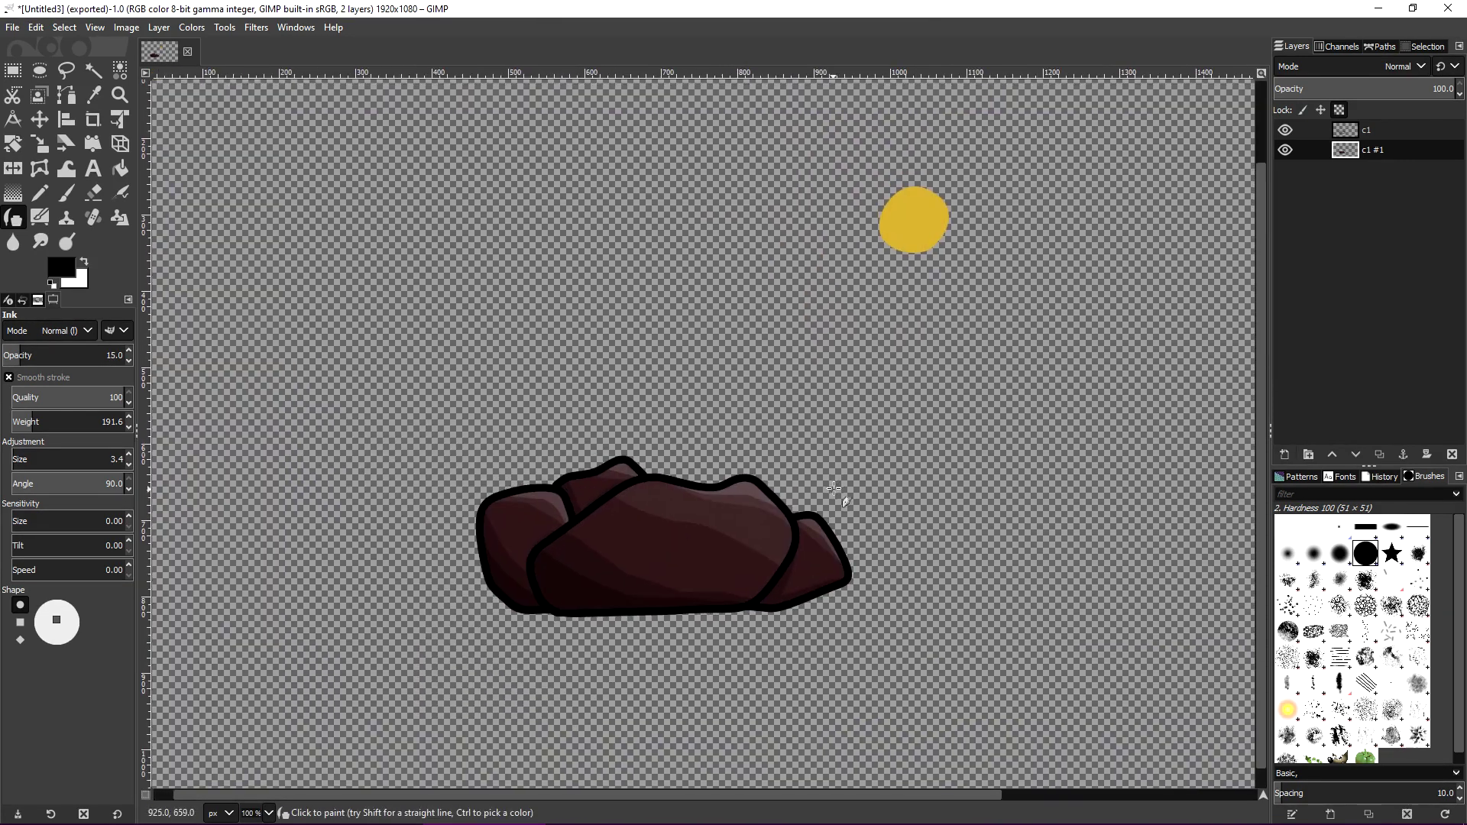
pyautogui.hotkey('shift', 'ctrl', 'n')
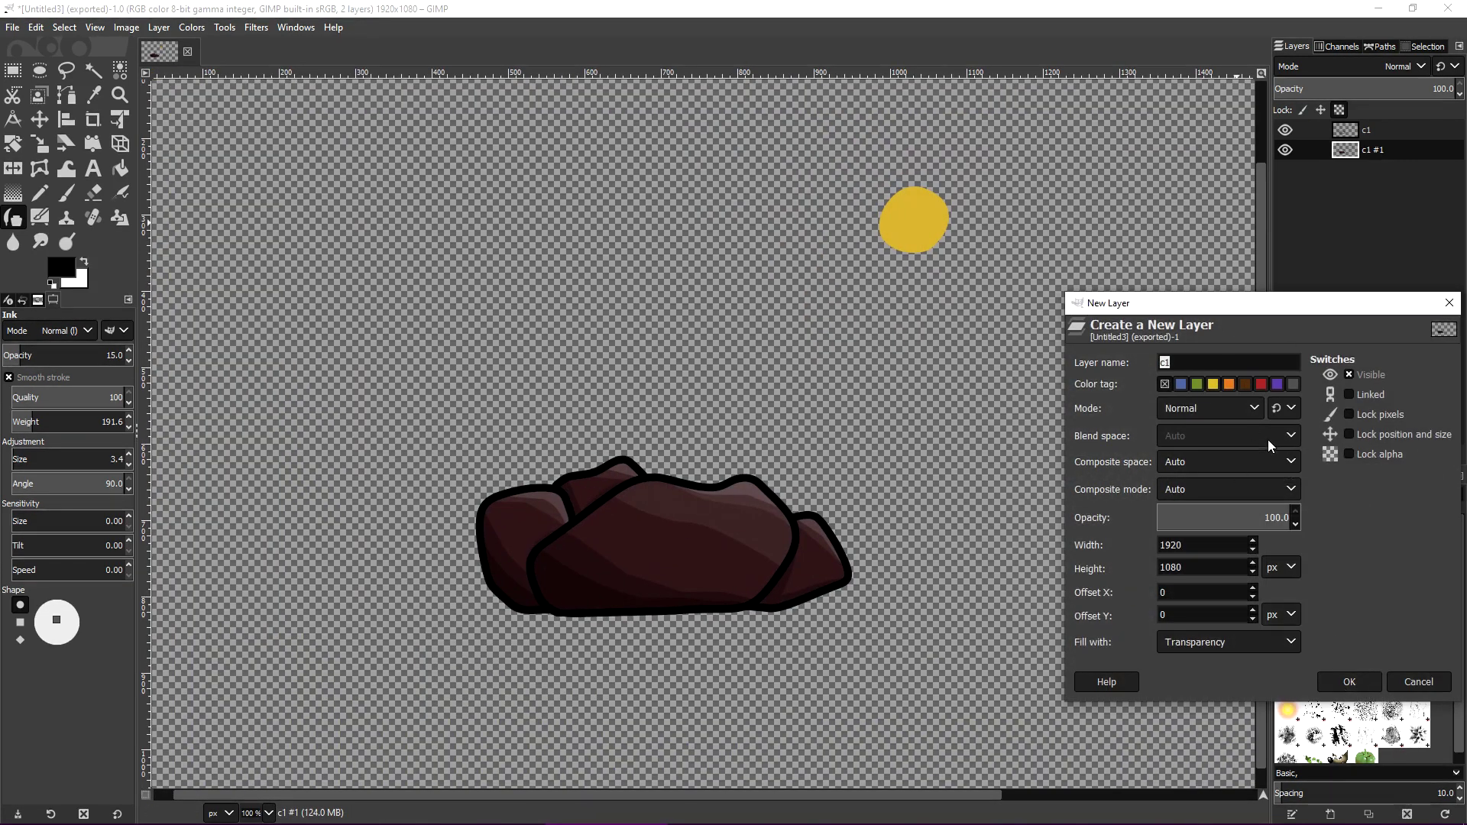
# Add a new transparent layer c1 #2 at the top of the layer stack.
pyautogui.click(1362, 686)
pyautogui.moveTo(1364, 152); pyautogui.dragTo(1363, 129)
pyautogui.keyDown('ctrl'); pyautogui.scroll(-1, 830, 467); pyautogui.keyUp('ctrl')
pyautogui.press('r')
pyautogui.moveTo(875, 203); pyautogui.dragTo(1070, 334)
pyautogui.press('Delete')
pyautogui.press('k')
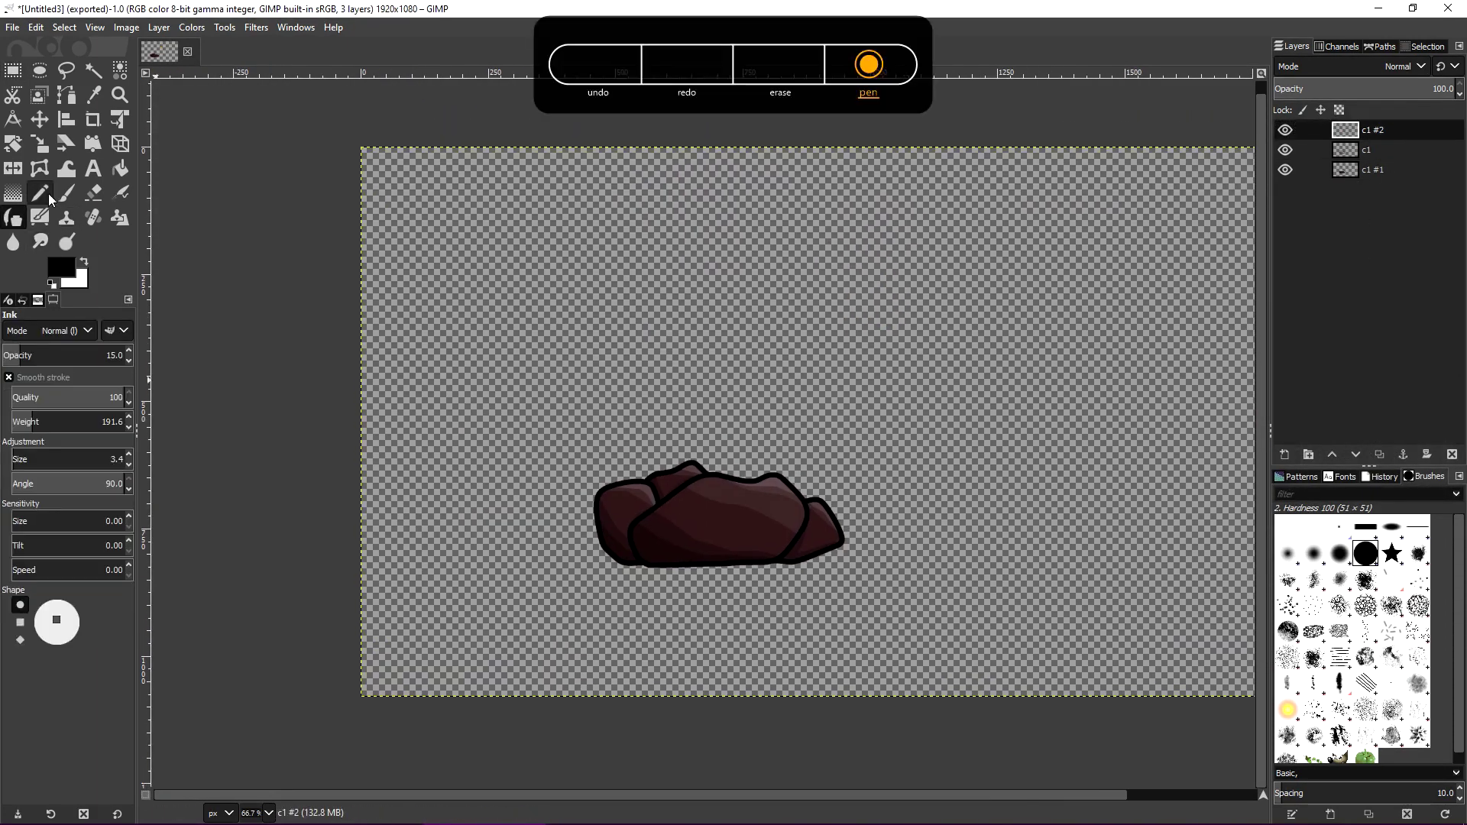
# Draw two white lines slanting down from the top and fill the wedge between them white.
pyautogui.press('x')
pyautogui.click(122, 355)
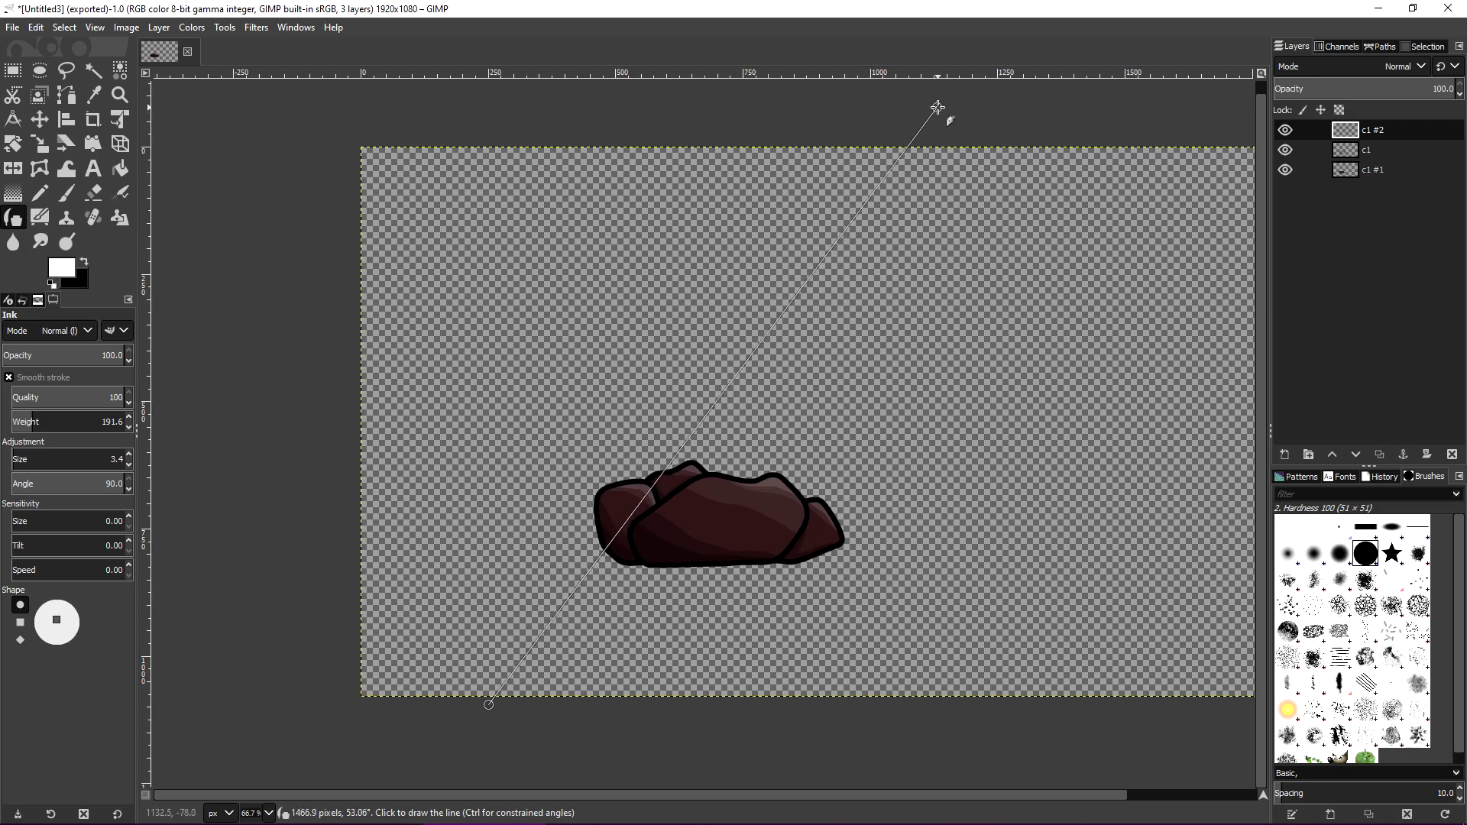
pyautogui.moveTo(927, 148); pyautogui.dragTo(483, 706)
pyautogui.moveTo(927, 147); pyautogui.dragTo(776, 705)
pyautogui.hotkey('ctrl', 'z')
pyautogui.hotkey('ctrl', 'z')
pyautogui.moveTo(949, 147); pyautogui.dragTo(428, 703)
pyautogui.moveTo(953, 147); pyautogui.dragTo(745, 703)
pyautogui.hotkey('shift', 'b')
pyautogui.click(795, 480)
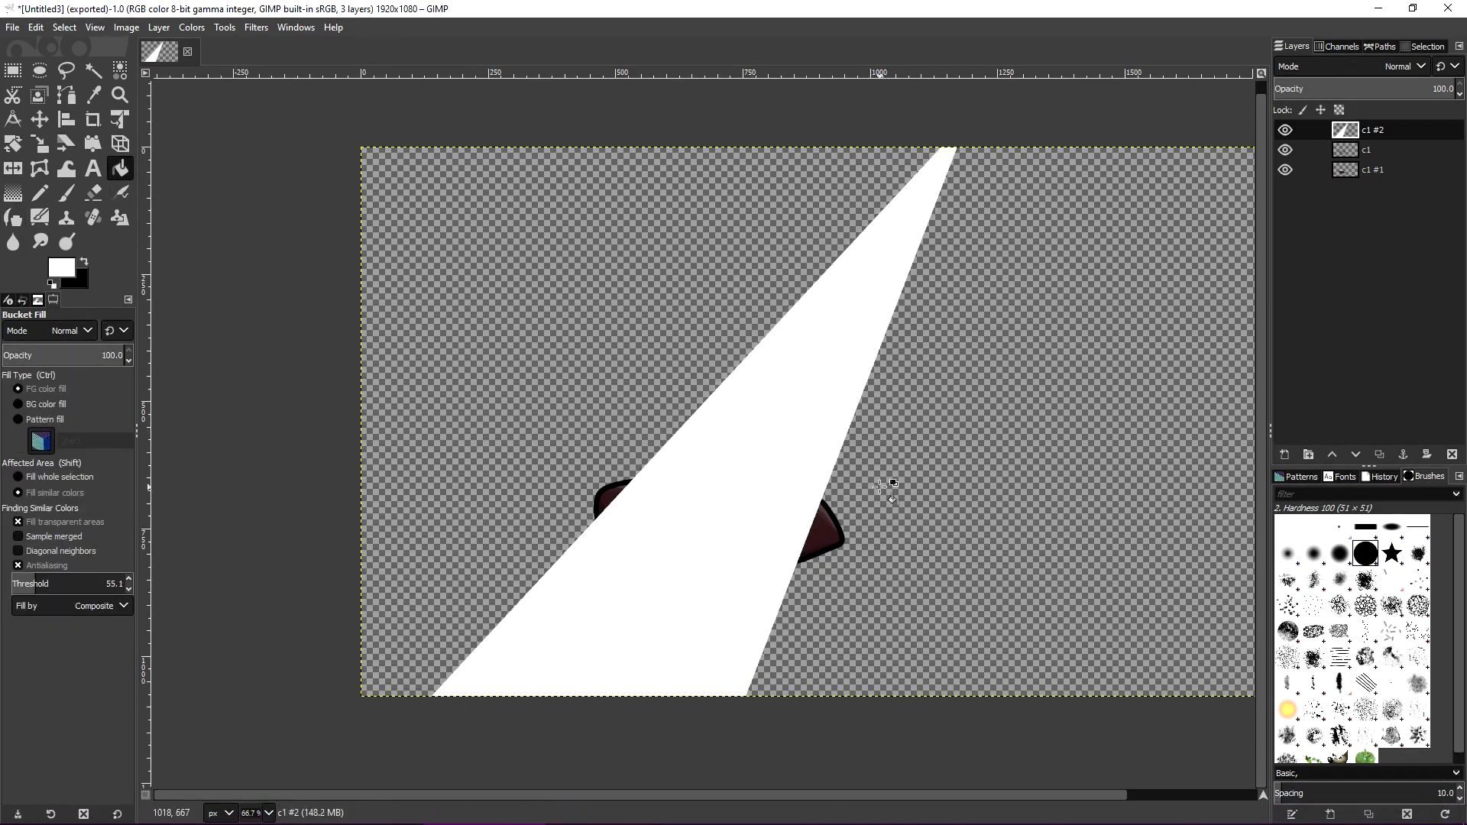
# Hide layers c1 and c1 #1 so only the beam layer is visible.
pyautogui.moveTo(1436, 89); pyautogui.dragTo(1456, 89)
pyautogui.click(1285, 149)
pyautogui.click(1286, 170)
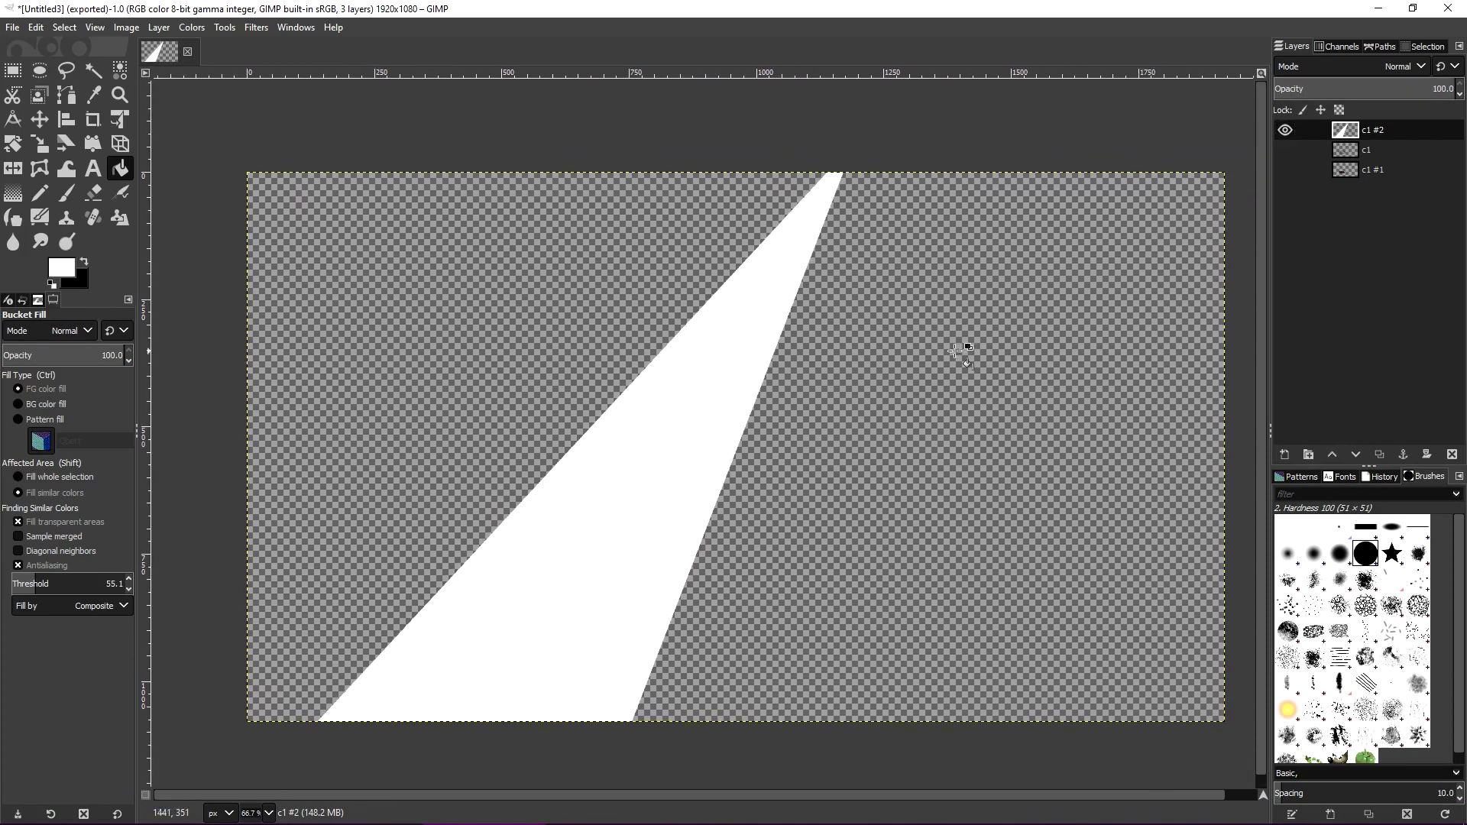
# Export the beam layer as light.png.
pyautogui.click(16, 31)
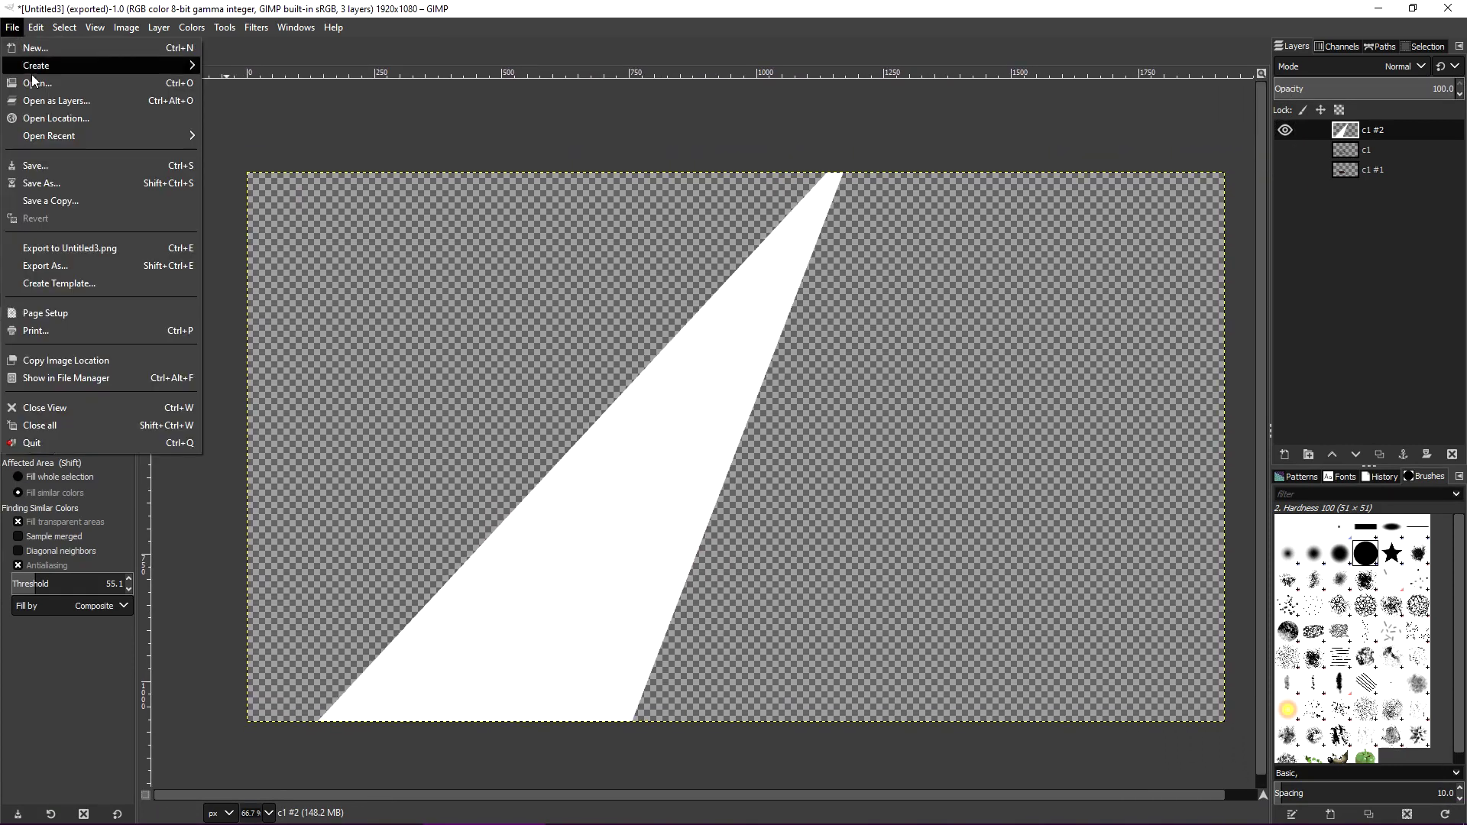
pyautogui.click(74, 265)
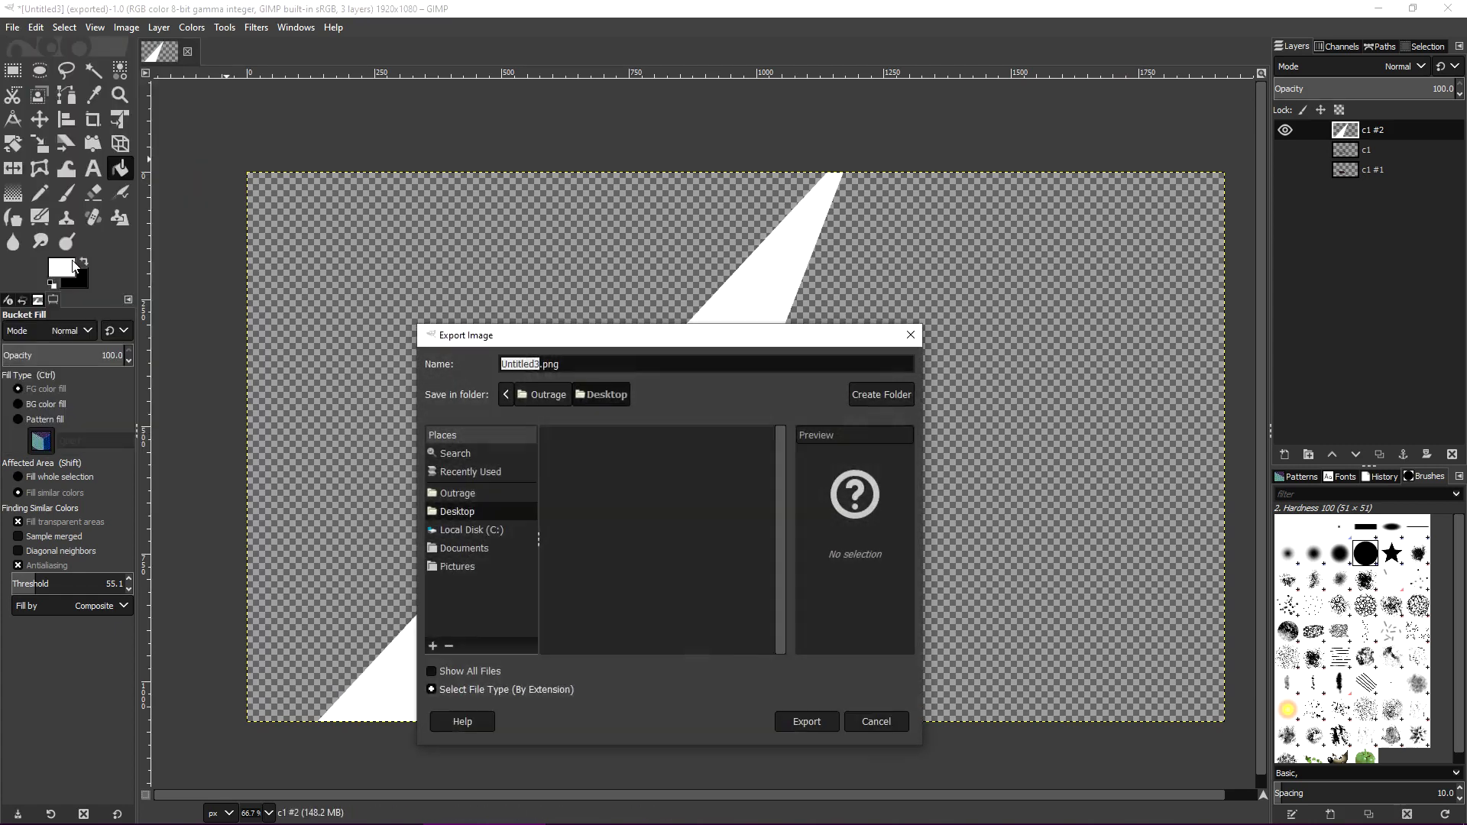
pyautogui.click(479, 510)
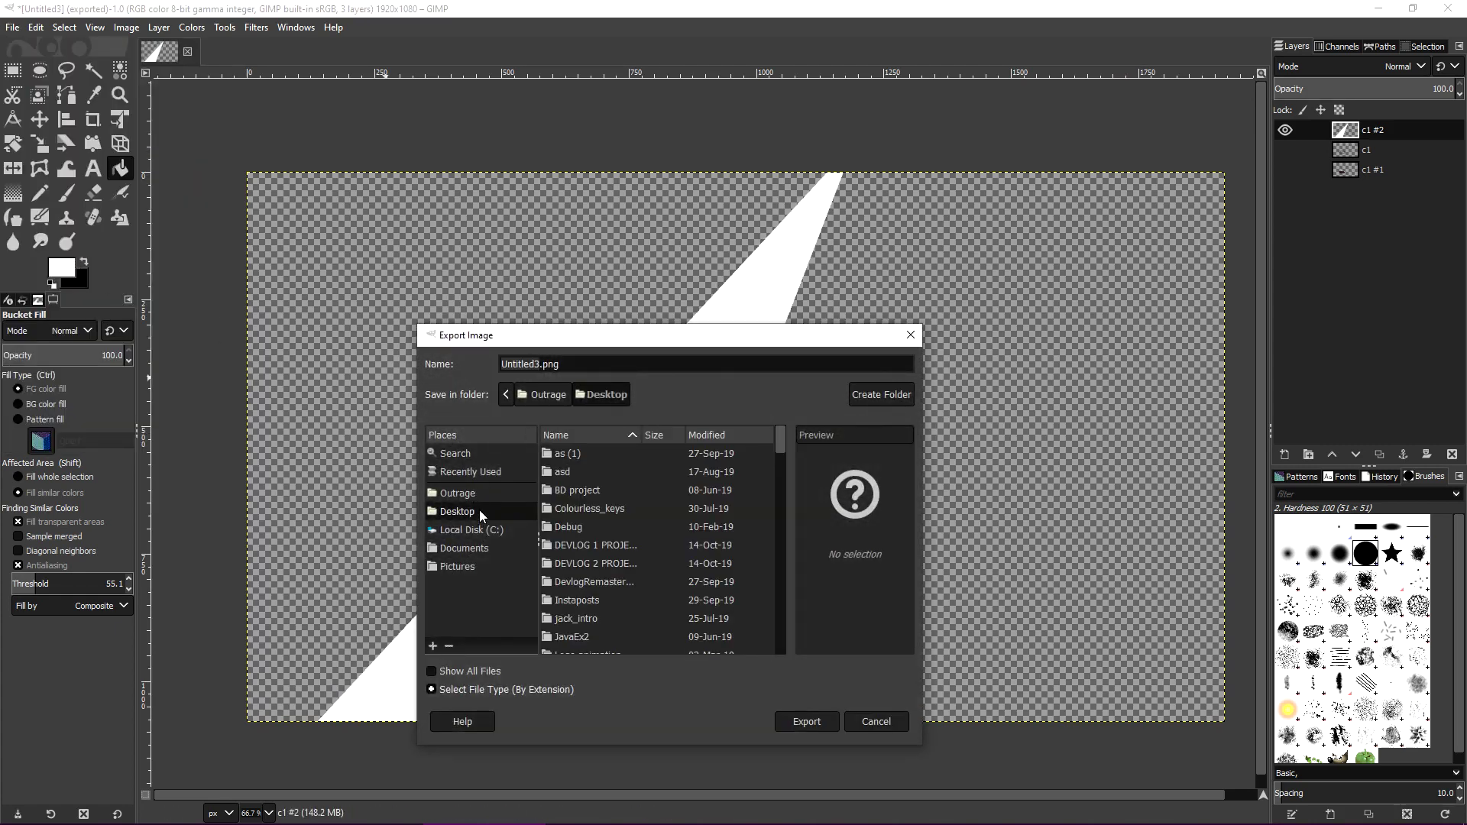
pyautogui.doubleClick(538, 366)
pyautogui.write('light')
pyautogui.click(806, 721)
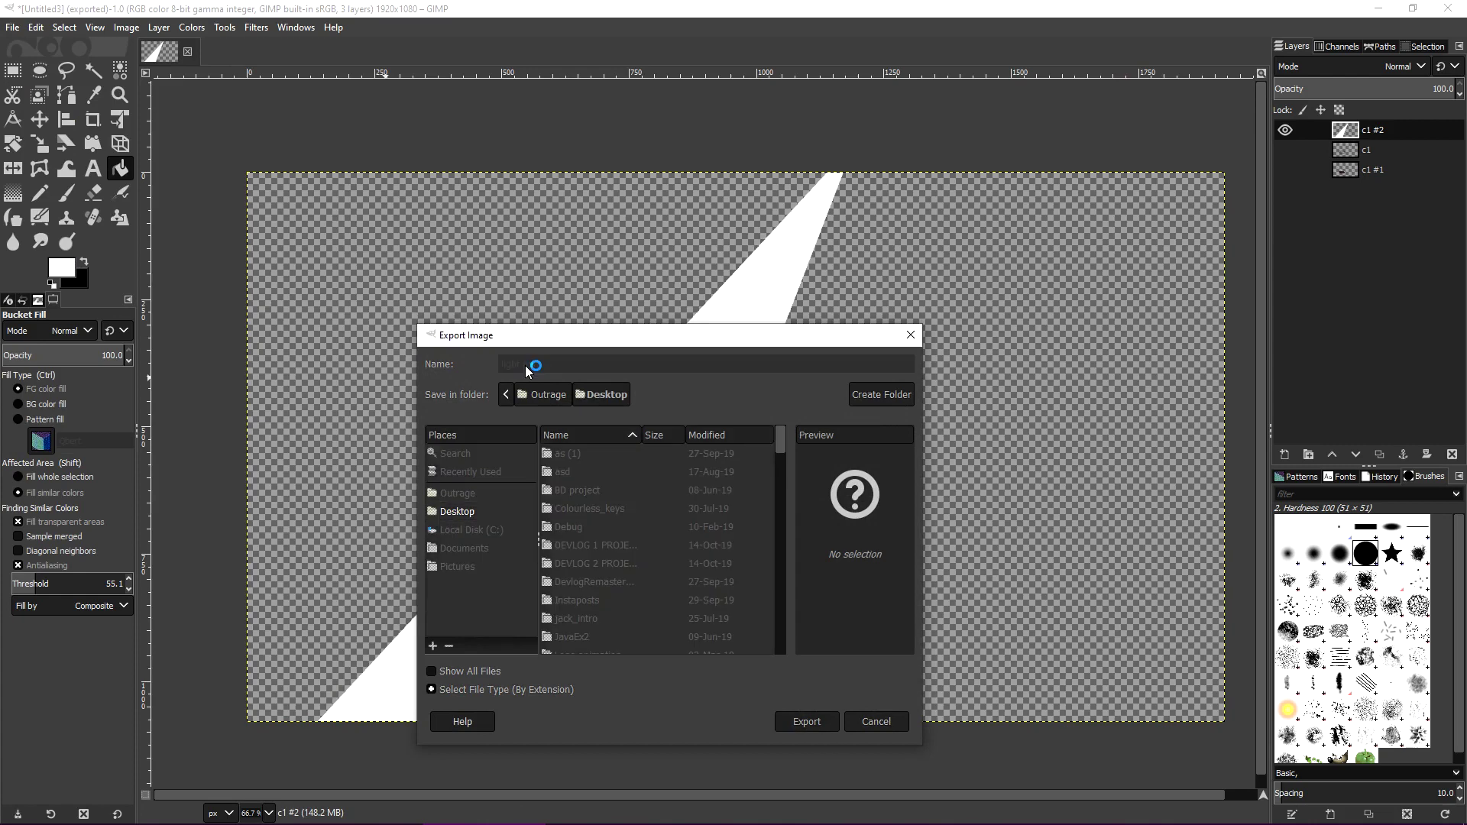
pyautogui.click(1285, 130)
# Export the rock layers alone as rock.png and select the imported rock texture in Unity.
pyautogui.click(1285, 170)
pyautogui.click(1285, 150)
pyautogui.click(12, 27)
pyautogui.click(45, 265)
pyautogui.write('rock')
pyautogui.click(804, 718)
pyautogui.hotkey('alt', 'Tab')
pyautogui.click(252, 654)
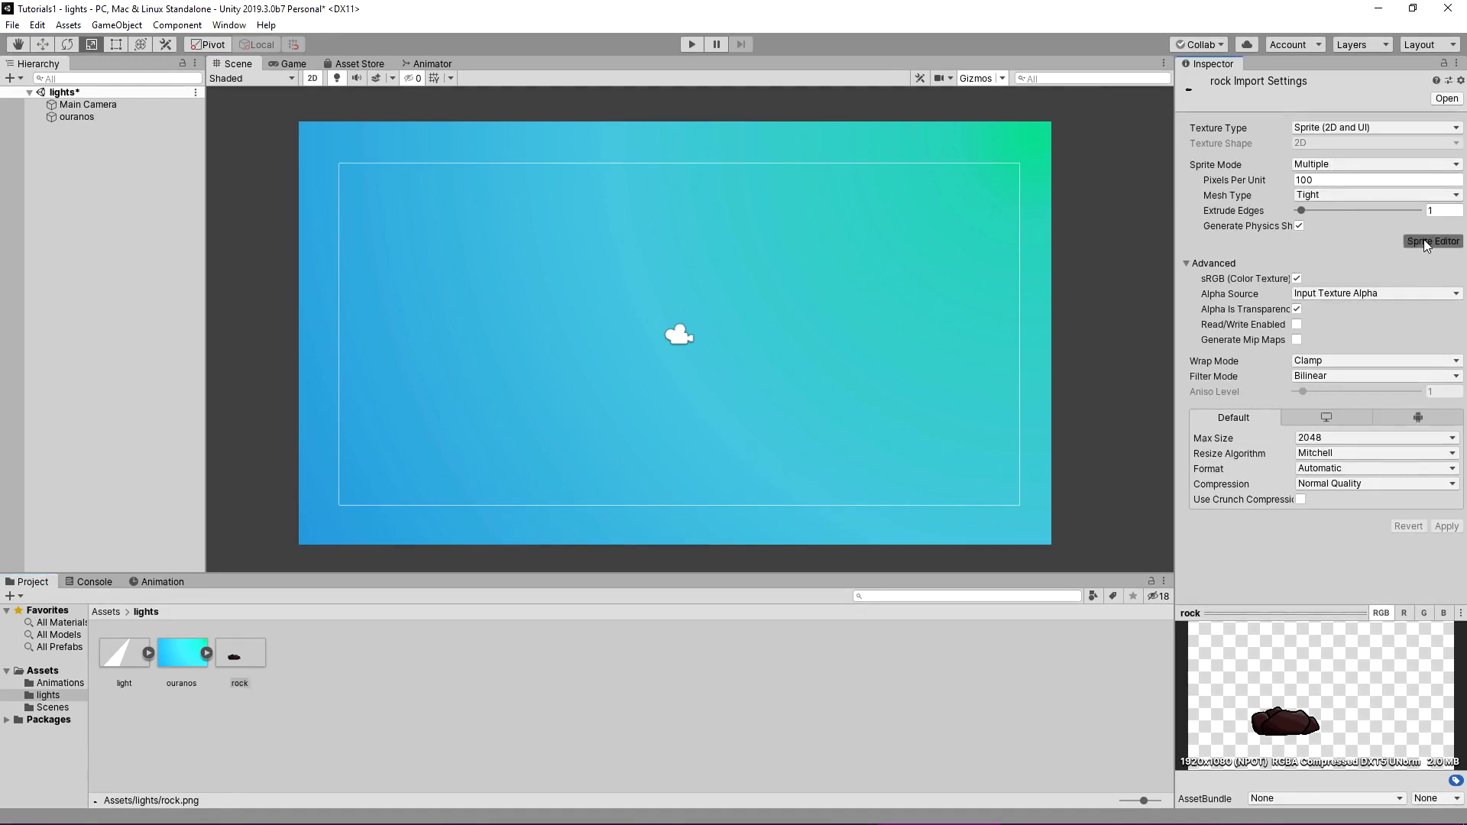
# Slice a trimmed rock_0 sprite in the Sprite Editor and set Max Size to 4096.
pyautogui.click(1423, 241)
pyautogui.moveTo(419, 510); pyautogui.dragTo(717, 641)
pyautogui.click(144, 87)
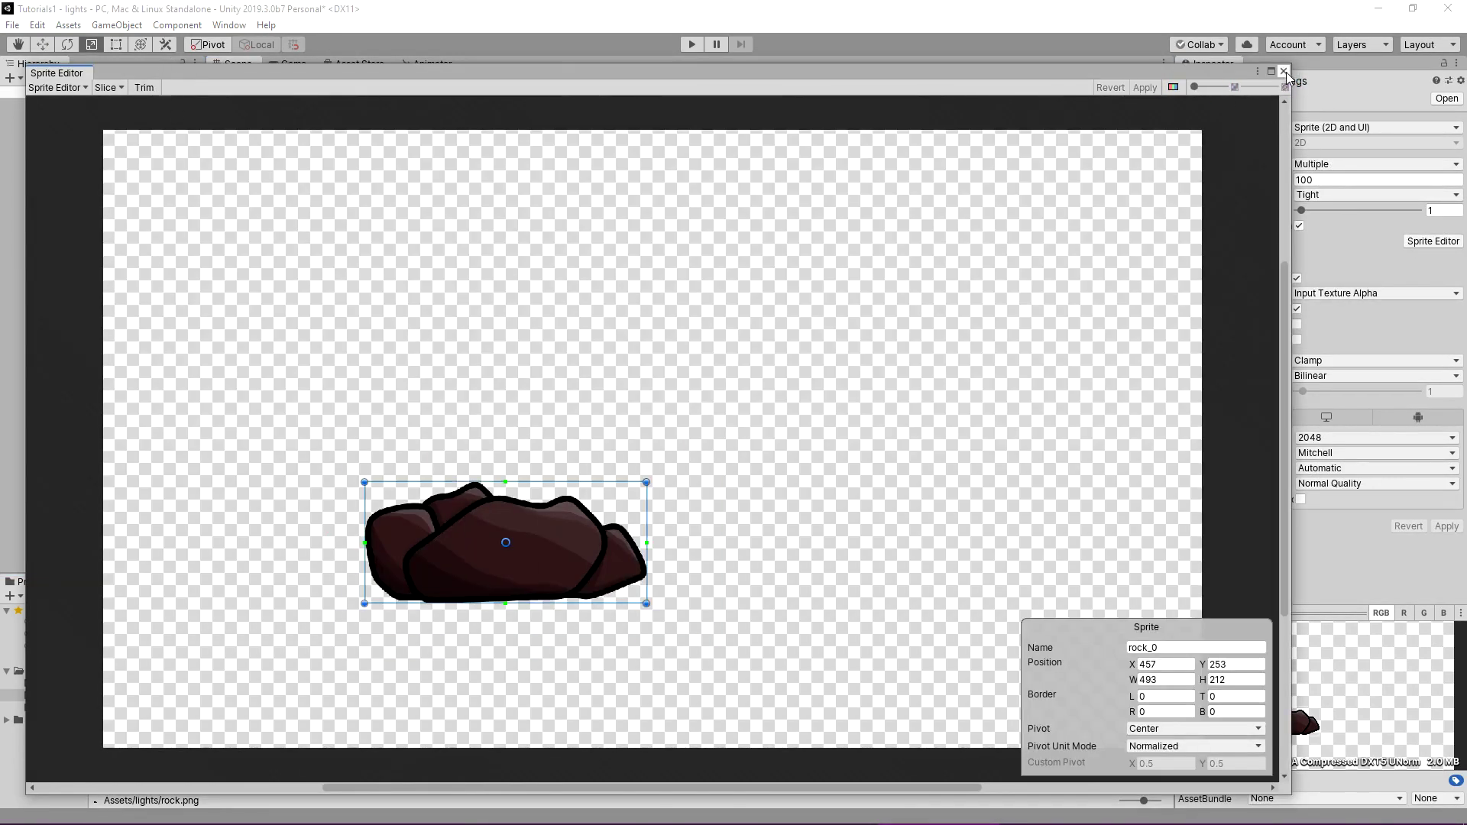
pyautogui.click(1283, 71)
pyautogui.click(1337, 437)
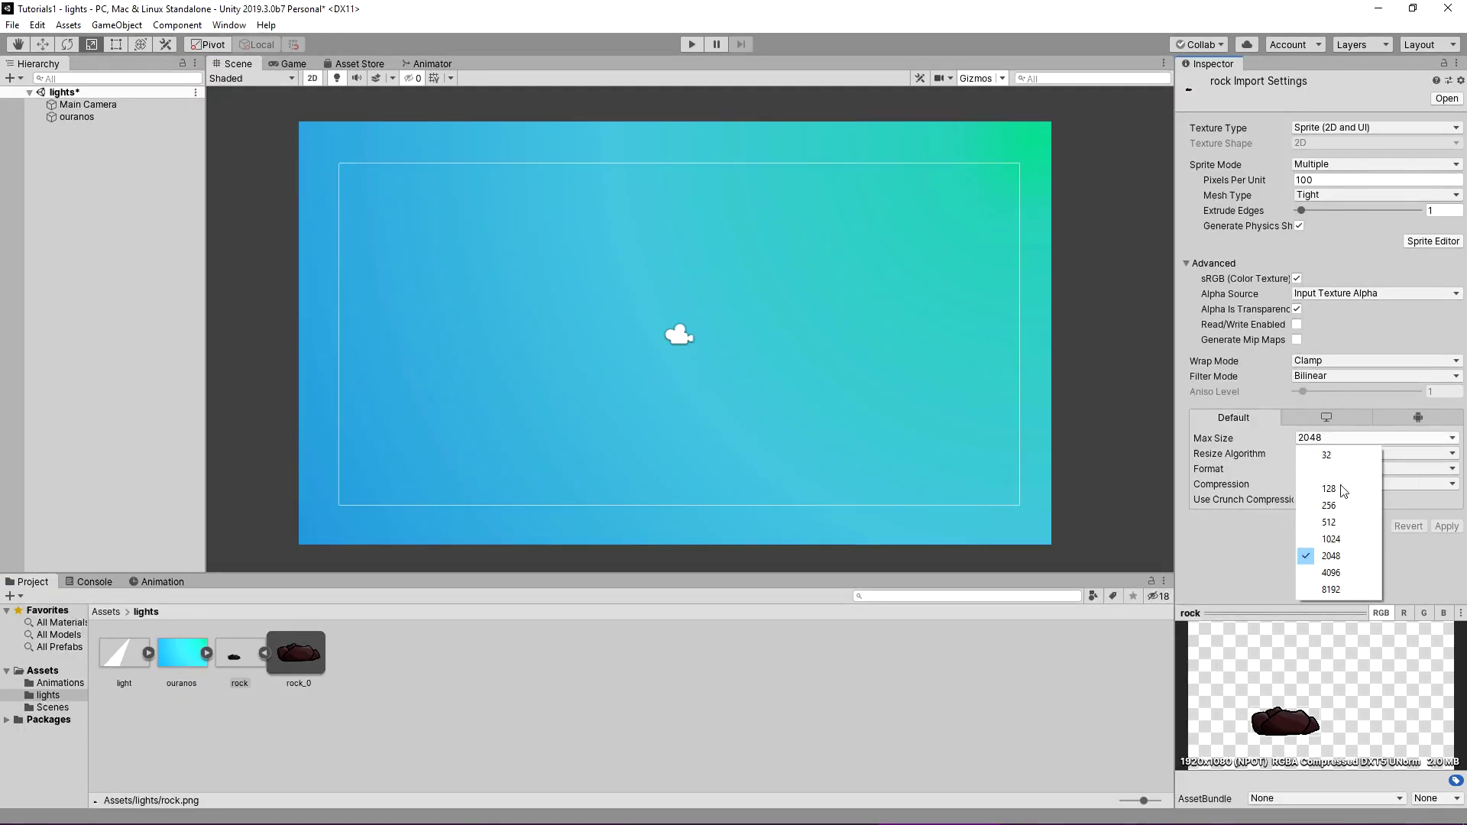
pyautogui.click(1334, 560)
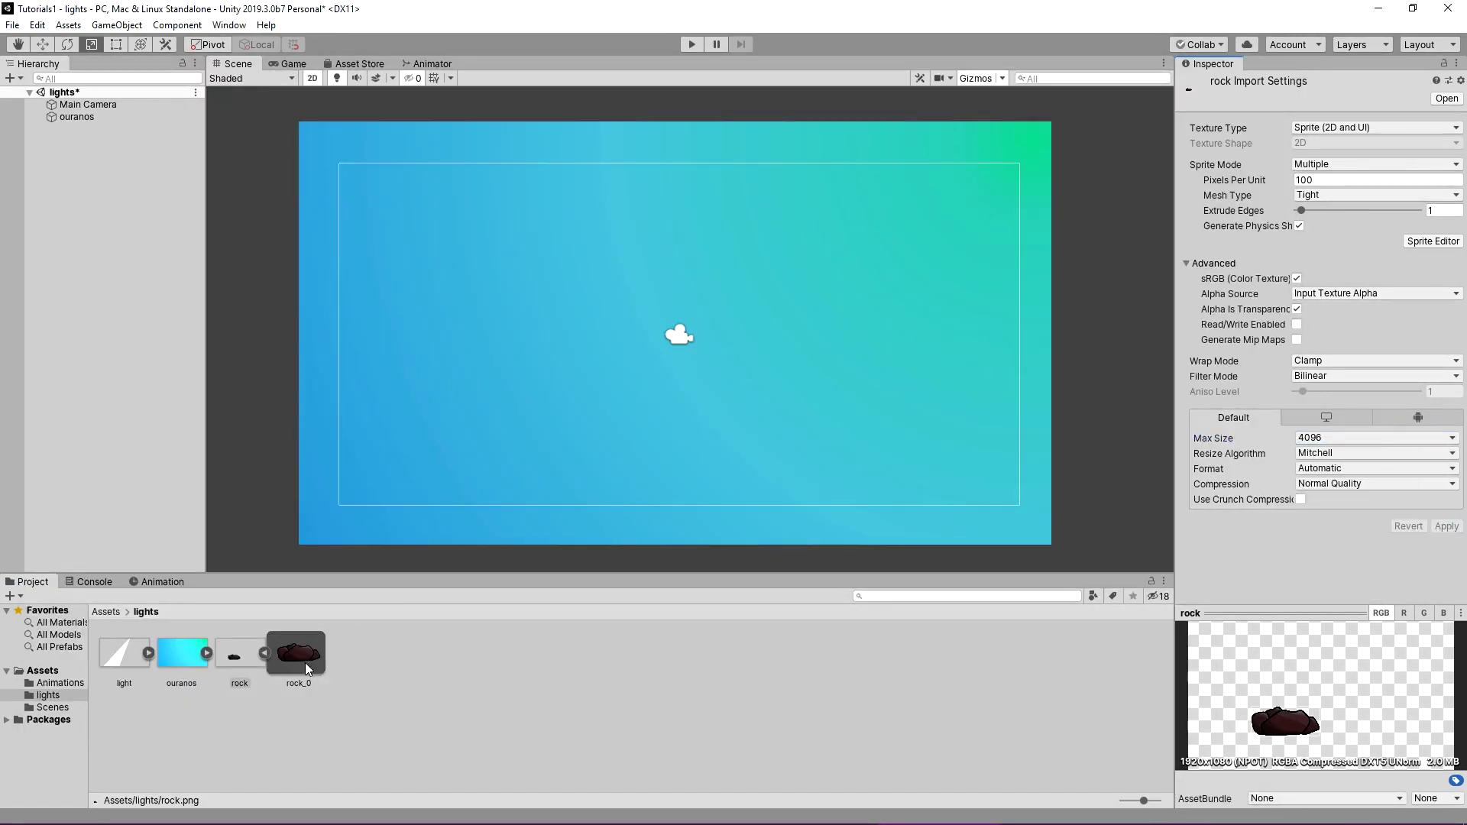
# Place the rock_0 sprite in the scene and move it down toward the frame bottom.
pyautogui.moveTo(304, 663); pyautogui.dragTo(666, 405)
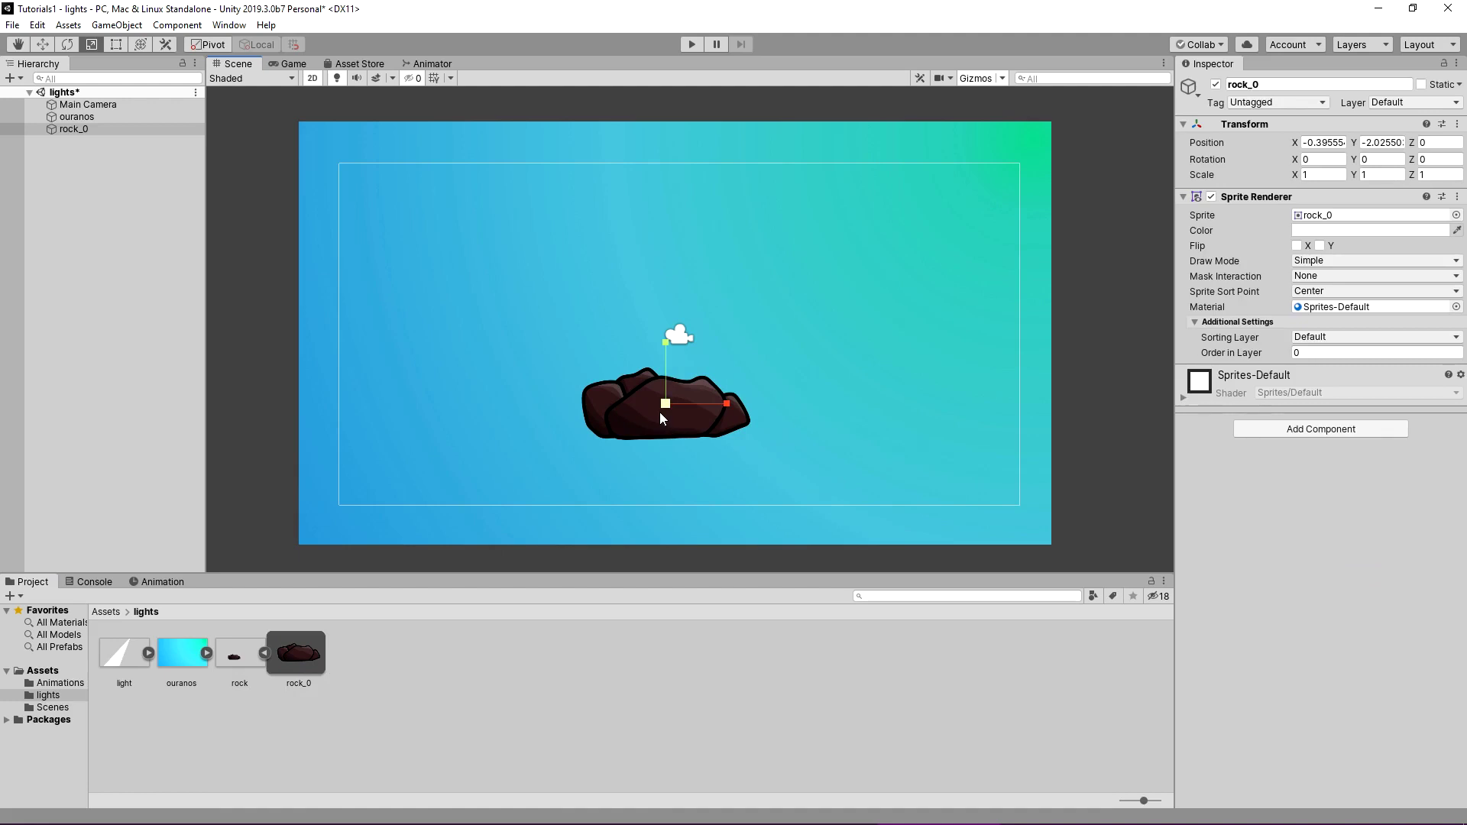
pyautogui.press('w')
pyautogui.moveTo(667, 407); pyautogui.dragTo(682, 469)
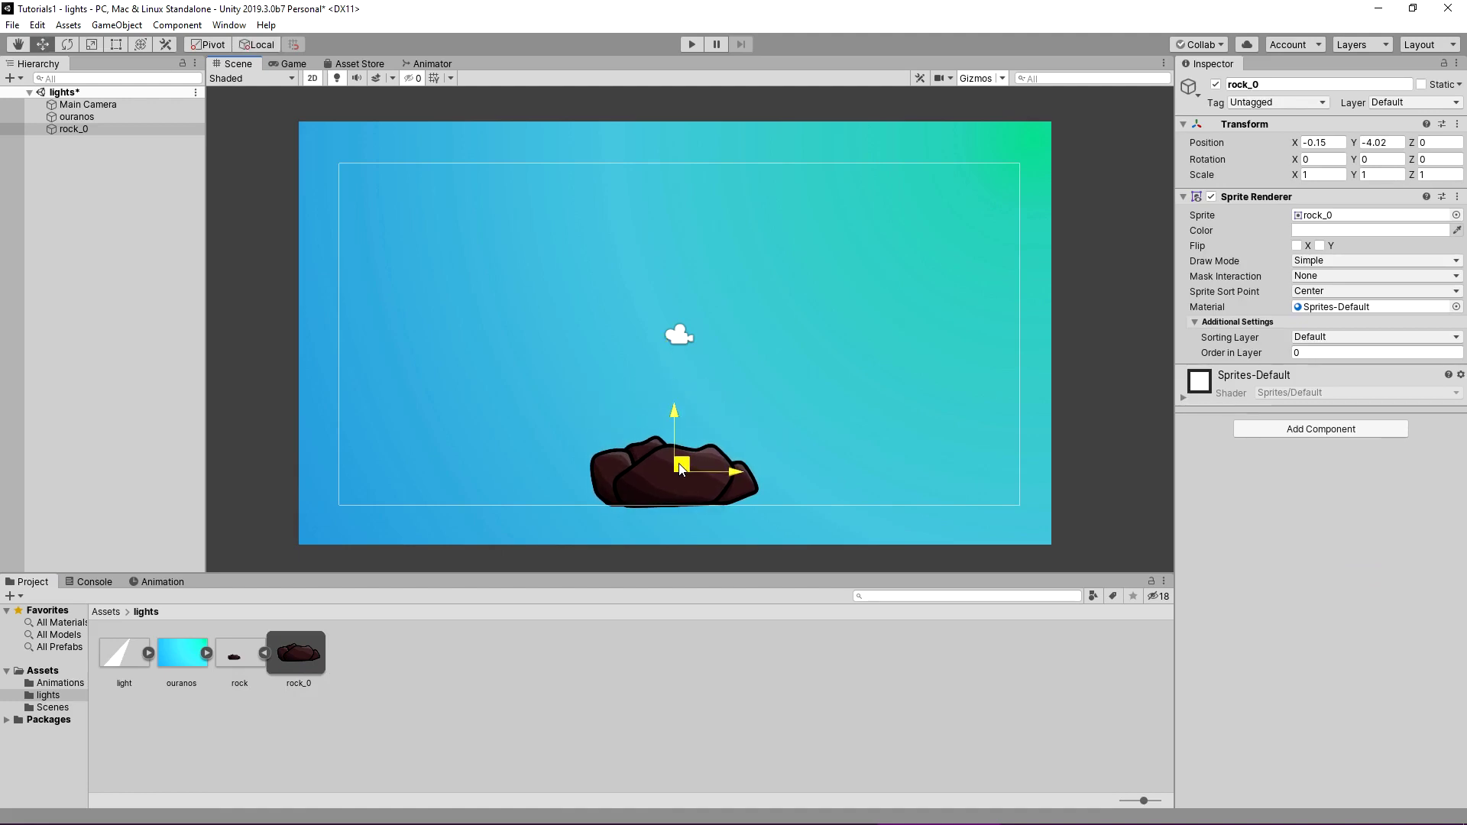
# Set the light texture's Sprite Mode to Multiple and apply it in the Sprite Editor.
pyautogui.click(134, 663)
pyautogui.click(1376, 165)
pyautogui.click(1321, 195)
pyautogui.click(1425, 241)
pyautogui.click(799, 443)
# Slice a trimmed light_0 sprite covering the beam, keeping Max Size at 2048.
pyautogui.moveTo(144, 184); pyautogui.dragTo(841, 748)
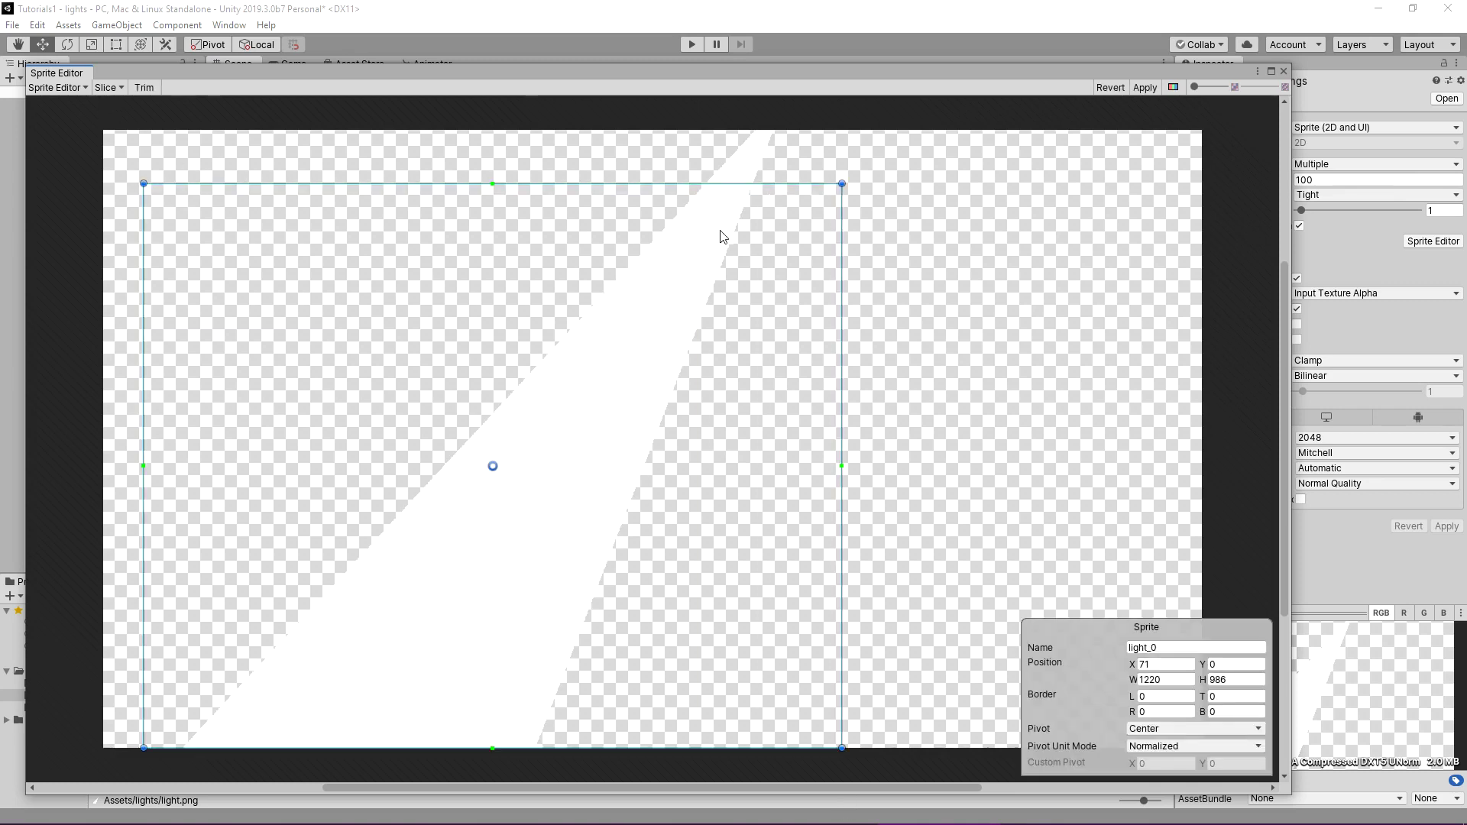
pyautogui.moveTo(745, 186); pyautogui.dragTo(758, 76)
pyautogui.click(143, 87)
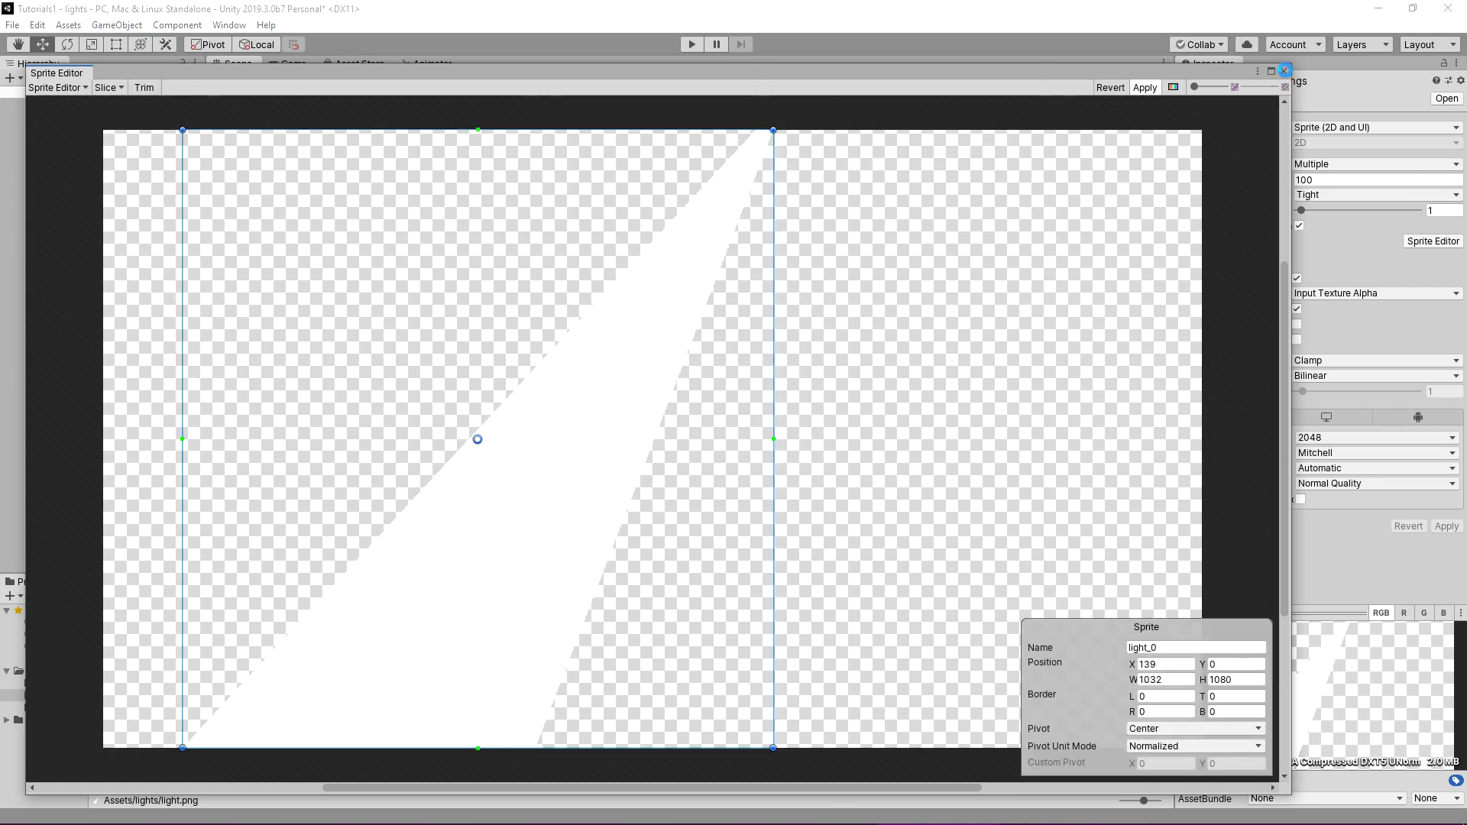
pyautogui.click(1284, 71)
pyautogui.click(1344, 437)
pyautogui.click(1341, 581)
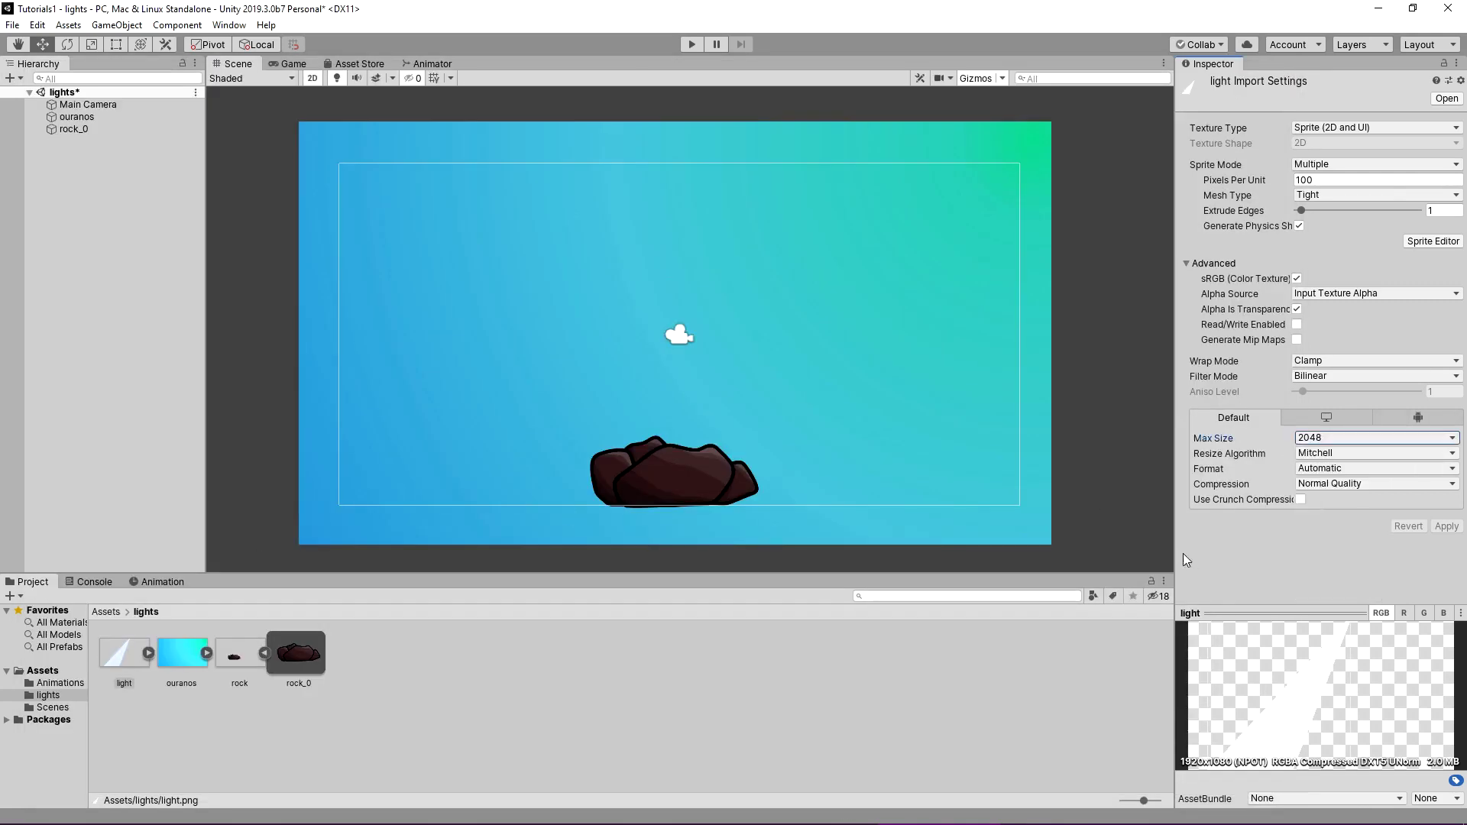
# Place and scale the light_0 beam in the scene, make it translucent, and preview it.
pyautogui.moveTo(128, 668); pyautogui.dragTo(713, 327)
pyautogui.scroll(-1, 713, 337)
pyautogui.press('r')
pyautogui.click(1328, 230)
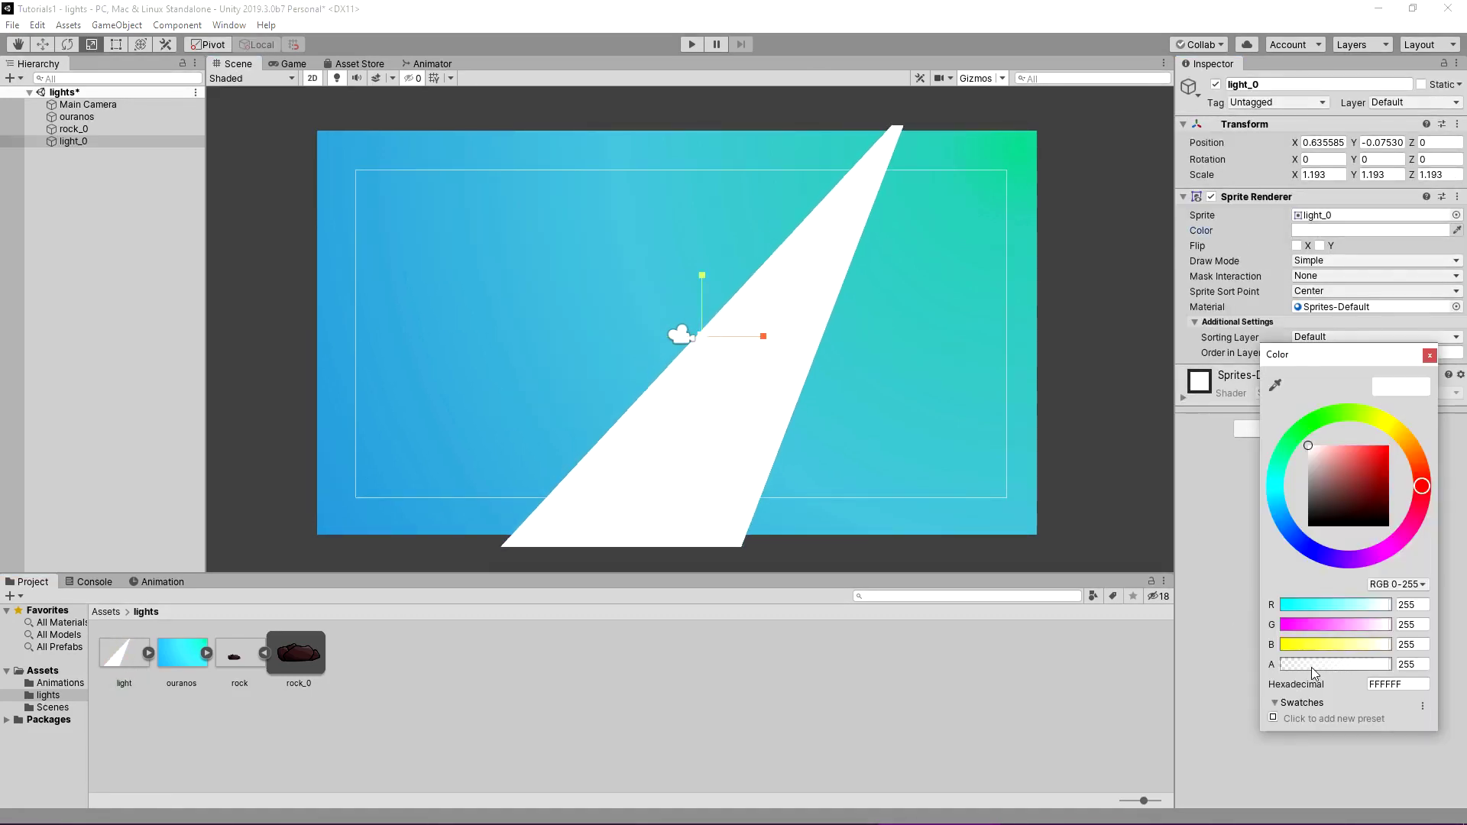
pyautogui.click(1307, 663)
pyautogui.click(292, 65)
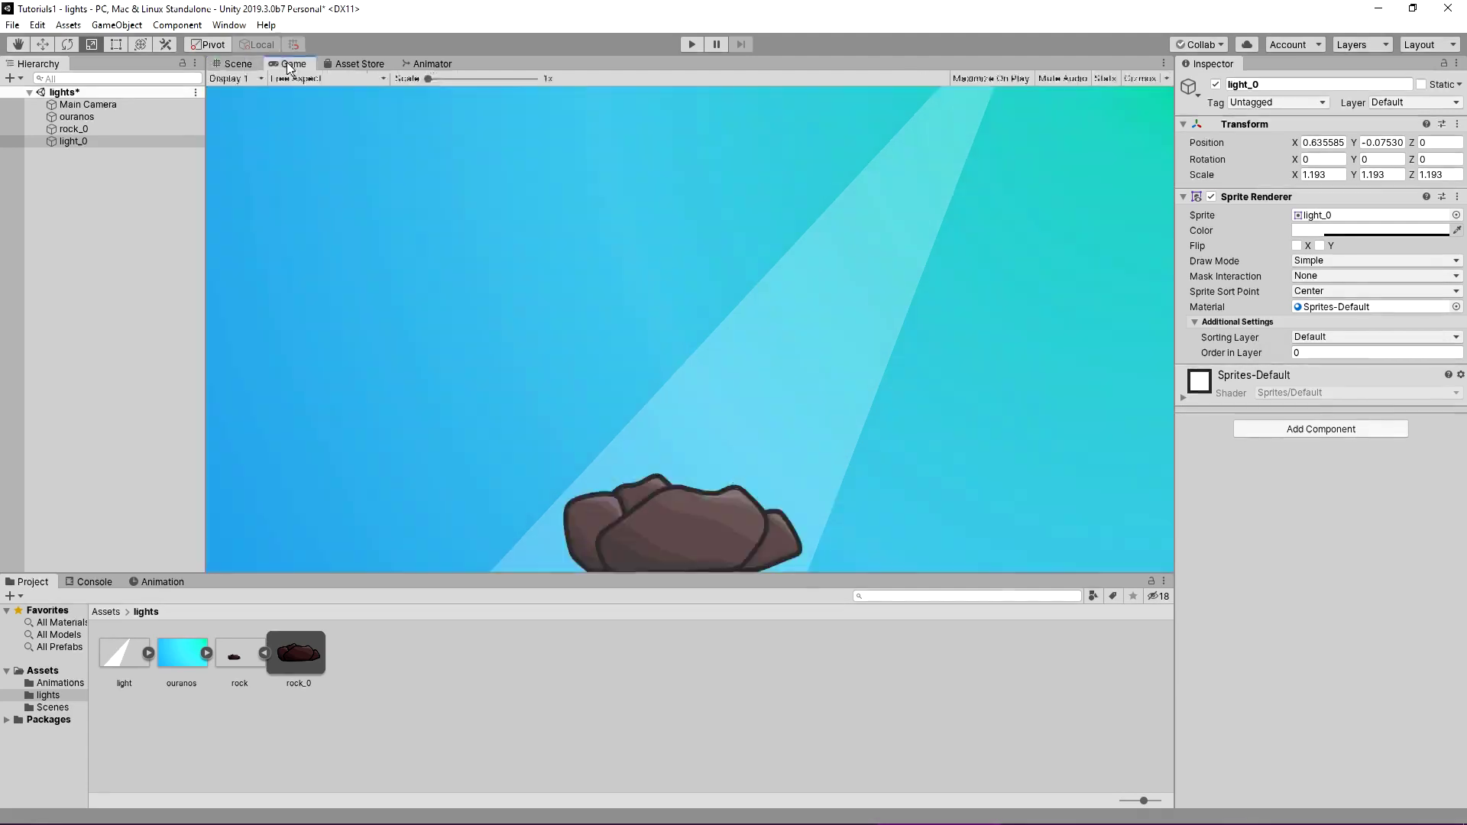
pyautogui.click(234, 63)
pyautogui.click(663, 476)
# Move the rock up and the beam up-left, then check the Game view.
pyautogui.press('w')
pyautogui.moveTo(663, 477); pyautogui.dragTo(668, 446)
pyautogui.click(828, 244)
pyautogui.moveTo(716, 324); pyautogui.dragTo(707, 309)
pyautogui.click(293, 64)
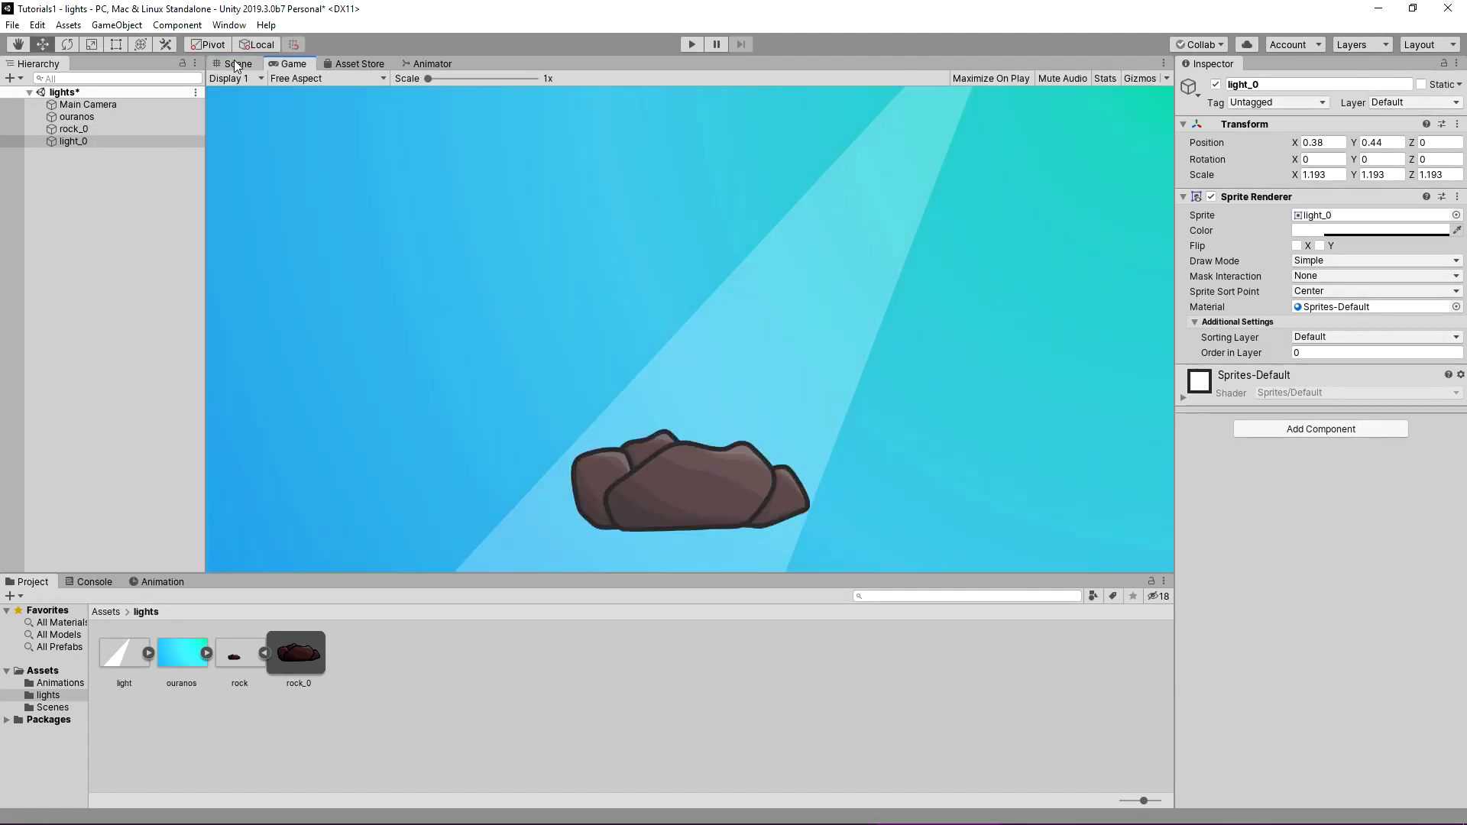
pyautogui.click(233, 63)
# Tint the beam yellow F6FF00 with alpha 25 and view it in Play mode.
pyautogui.click(1322, 230)
pyautogui.click(1384, 425)
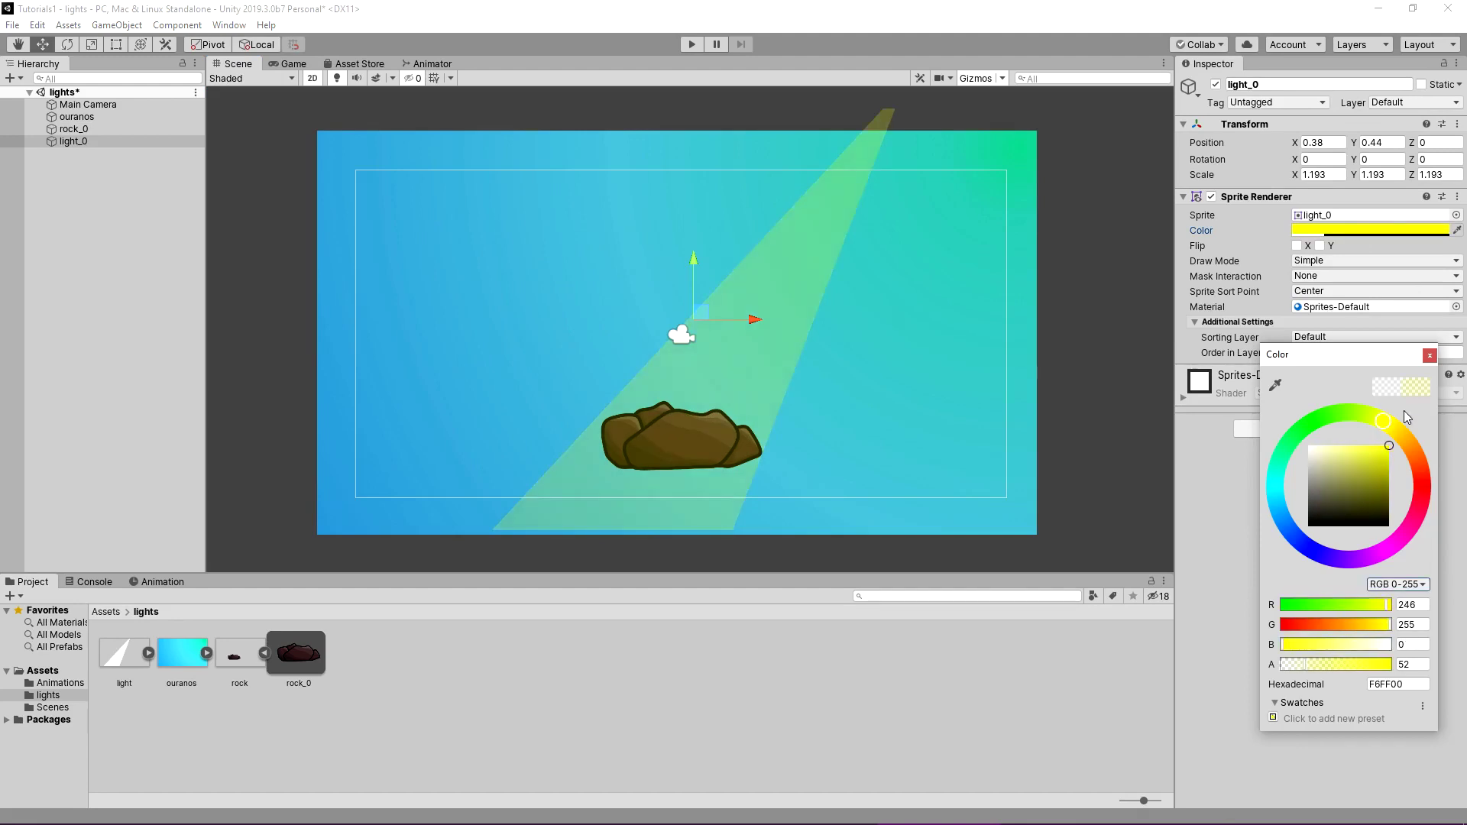
pyautogui.click(1428, 355)
pyautogui.click(1368, 230)
pyautogui.moveTo(1304, 664); pyautogui.dragTo(1293, 664)
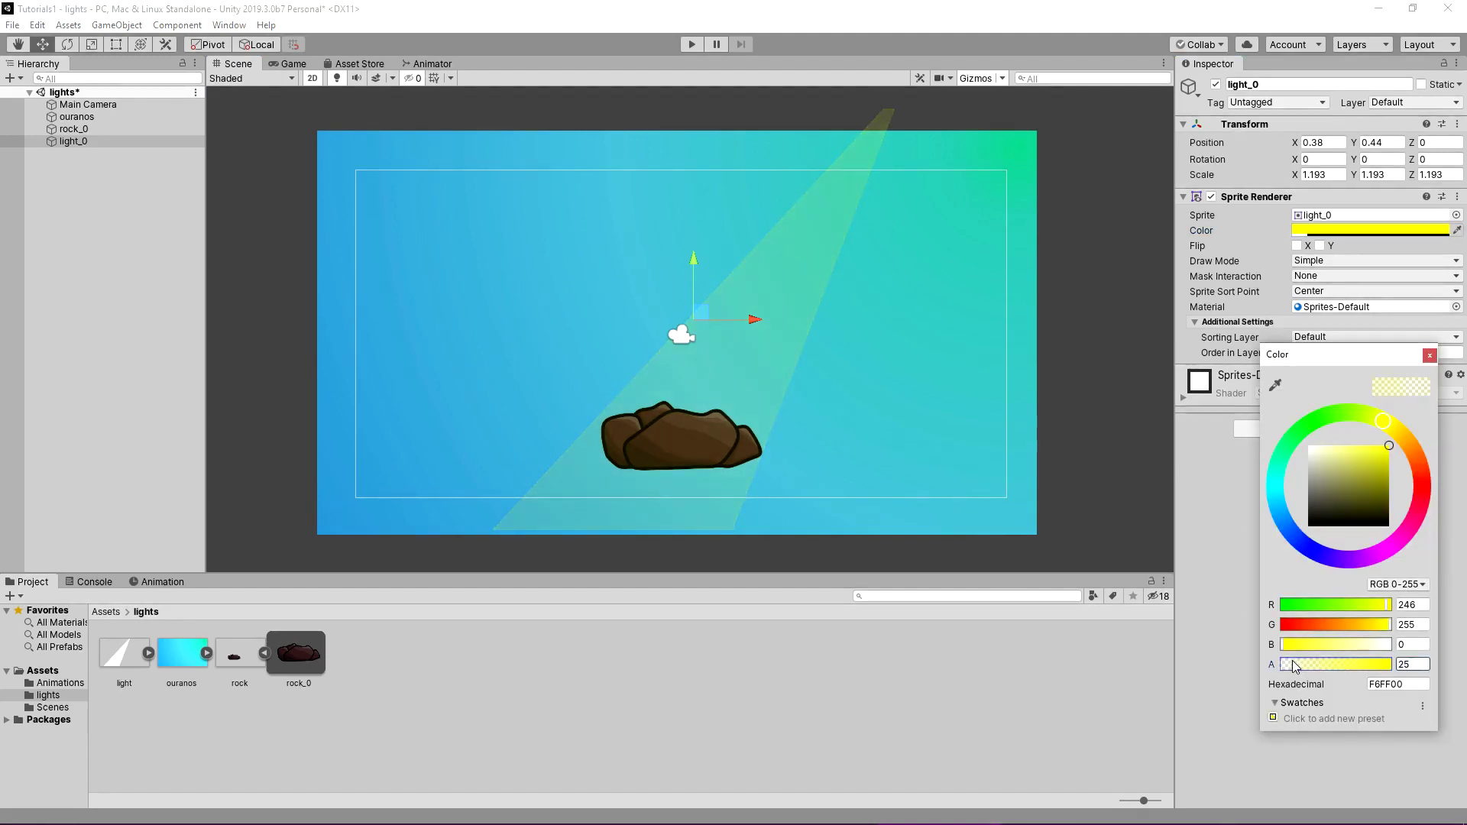
pyautogui.click(1429, 355)
pyautogui.click(293, 63)
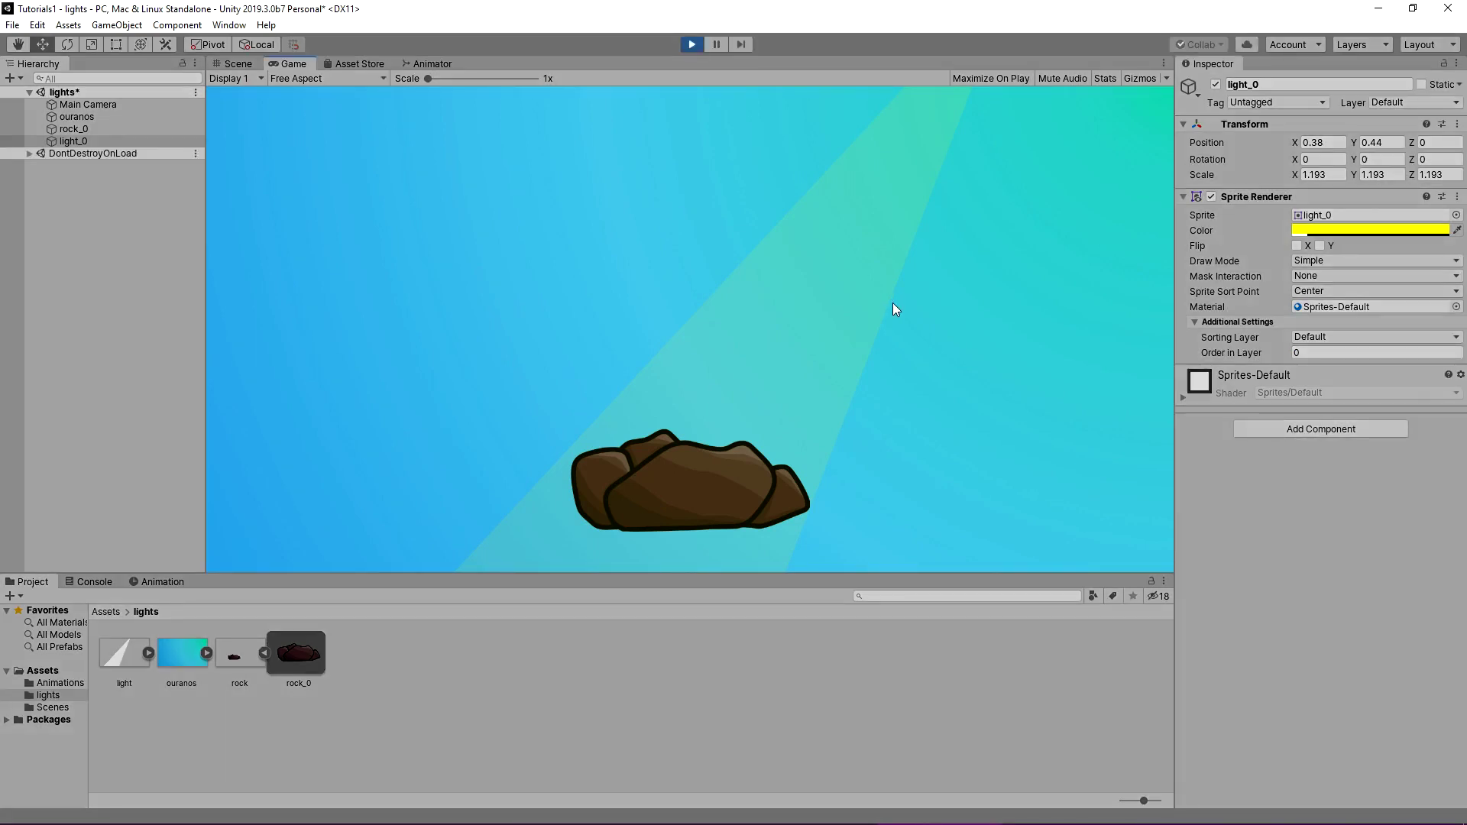
# Stop the running game and narrow the yellow light_0 beam horizontally.
pyautogui.click(692, 44)
pyautogui.click(237, 63)
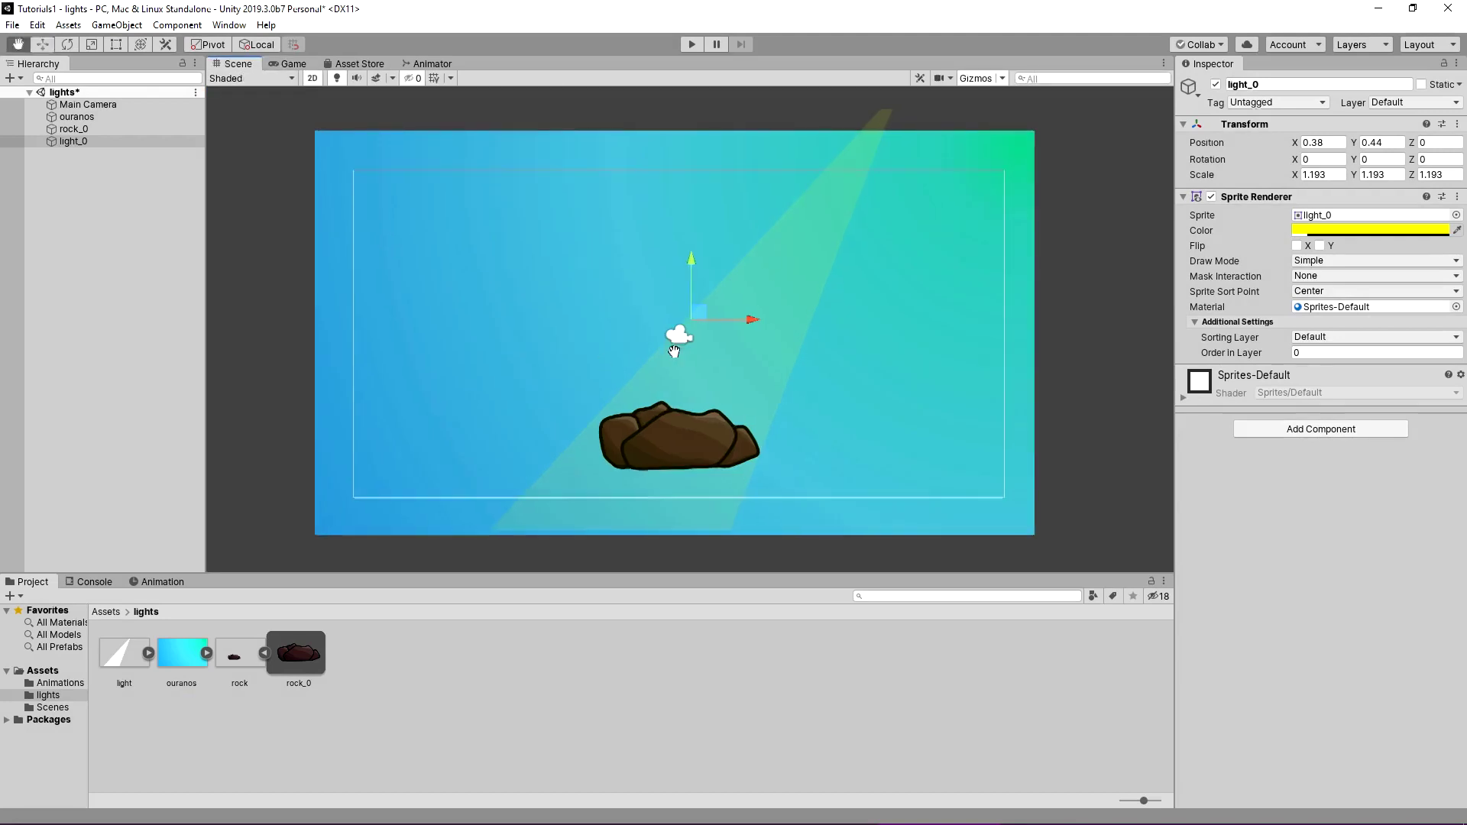
pyautogui.scroll(-1, 686, 369)
pyautogui.press('r')
pyautogui.moveTo(755, 320); pyautogui.dragTo(709, 315)
pyautogui.press('w')
pyautogui.click(293, 63)
pyautogui.click(229, 63)
# Tilt the beam to about -12° and fine-tune its scale and position over the rock.
pyautogui.press('e')
pyautogui.moveTo(698, 278)
pyautogui.mouseDown()
pyautogui.moveTo(778, 337)
pyautogui.moveTo(698, 297)
pyautogui.moveTo(742, 345)
pyautogui.moveTo(759, 341)
pyautogui.moveTo(745, 351)
pyautogui.moveTo(782, 324)
pyautogui.moveTo(733, 355)
pyautogui.moveTo(744, 324)
pyautogui.moveTo(786, 309)
pyautogui.moveTo(790, 331)
pyautogui.moveTo(711, 299)
pyautogui.mouseUp()
pyautogui.press('r')
pyautogui.press('w')
pyautogui.press('r')
pyautogui.press('w')
pyautogui.press('e')
pyautogui.press('w')
pyautogui.press('r')
pyautogui.press('e')
pyautogui.press('r')
pyautogui.press('e')
pyautogui.press('w')
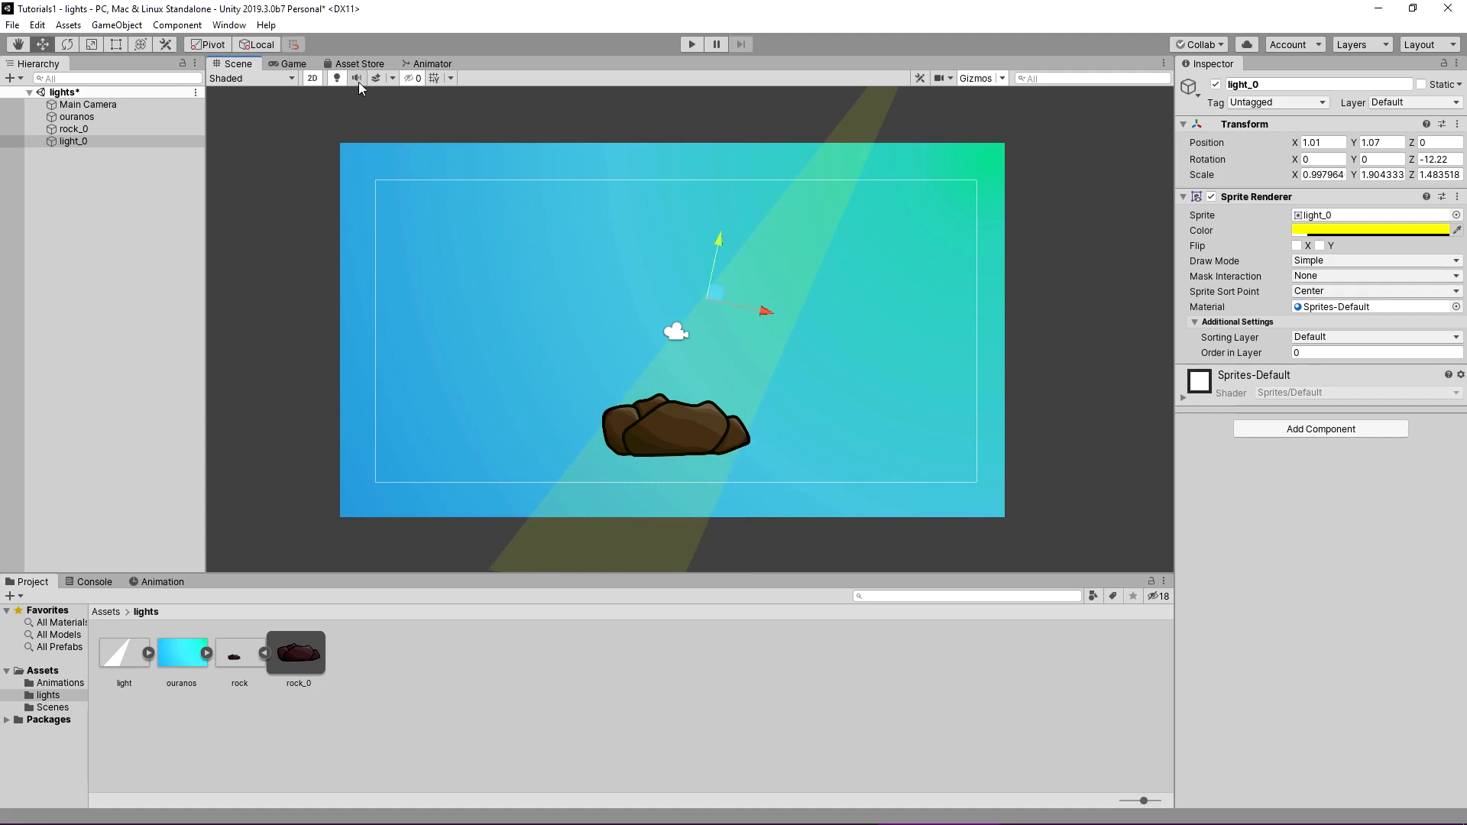
pyautogui.click(294, 64)
pyautogui.click(237, 63)
# Raise the beam colour's alpha to 71.
pyautogui.click(1372, 230)
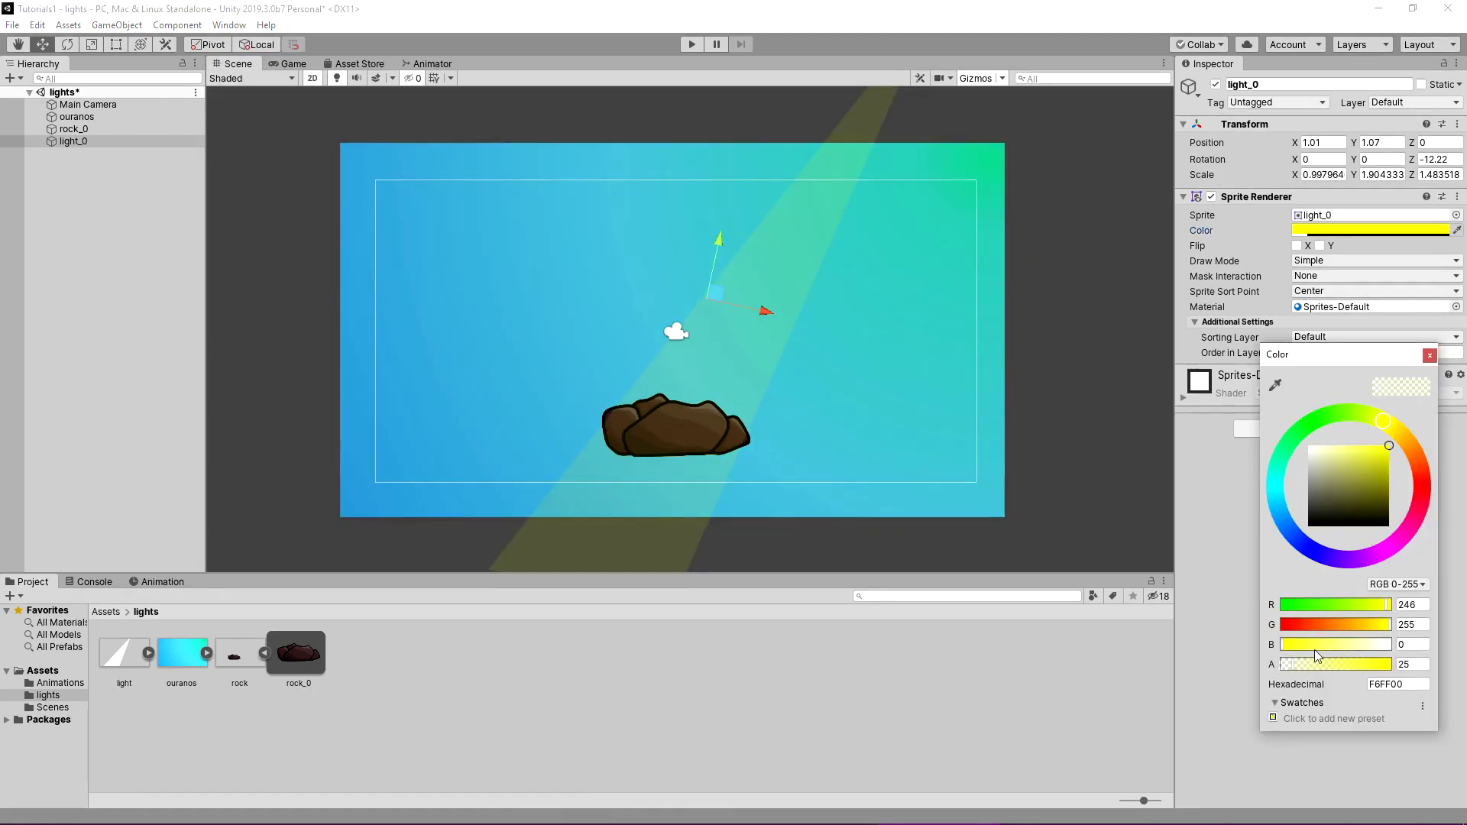
pyautogui.moveTo(1293, 665); pyautogui.dragTo(1314, 664)
pyautogui.click(1429, 354)
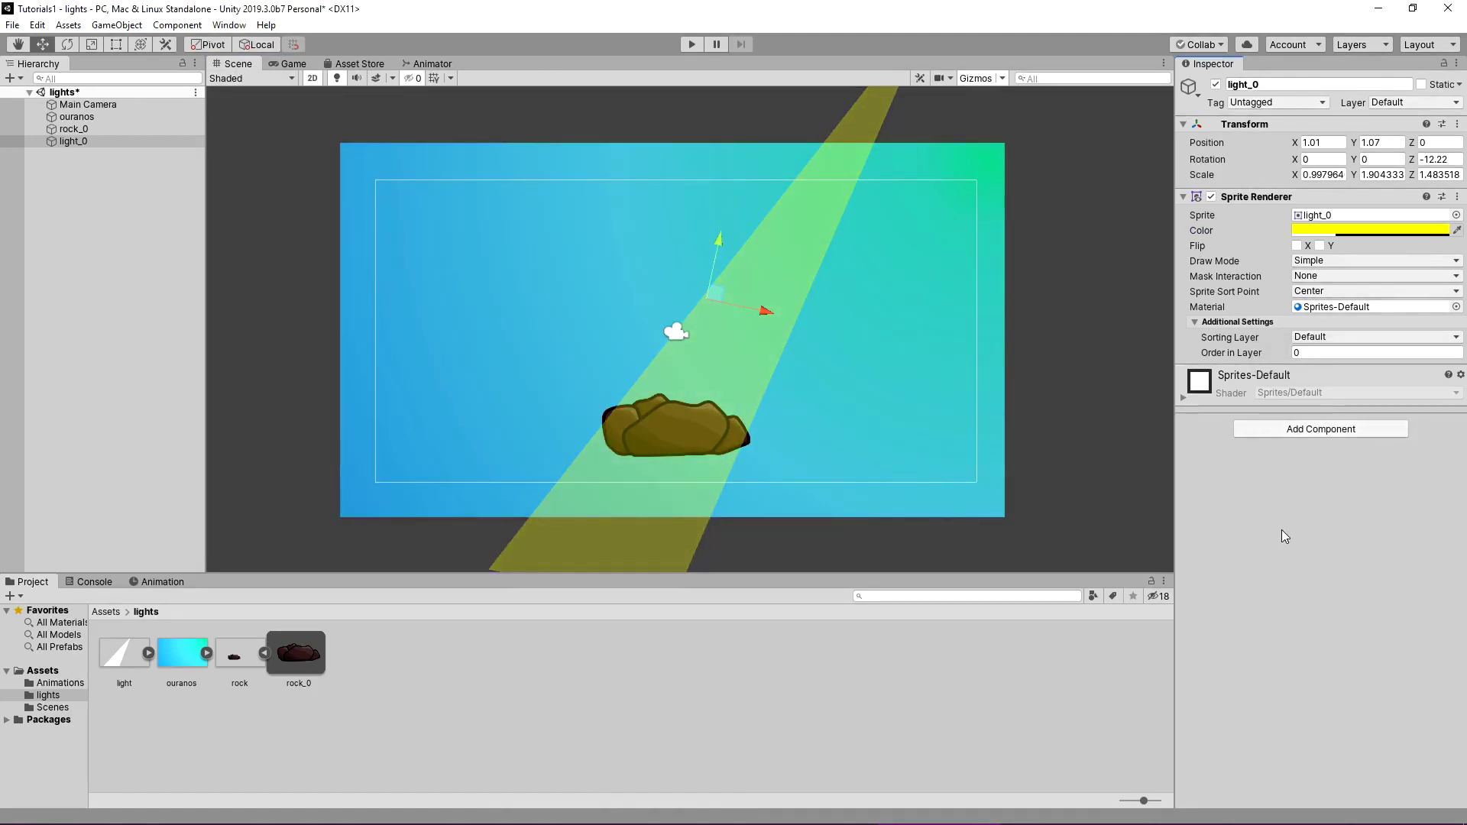
# Add a Particle System and rotate it to stream down along the beam.
pyautogui.rightClick(142, 225)
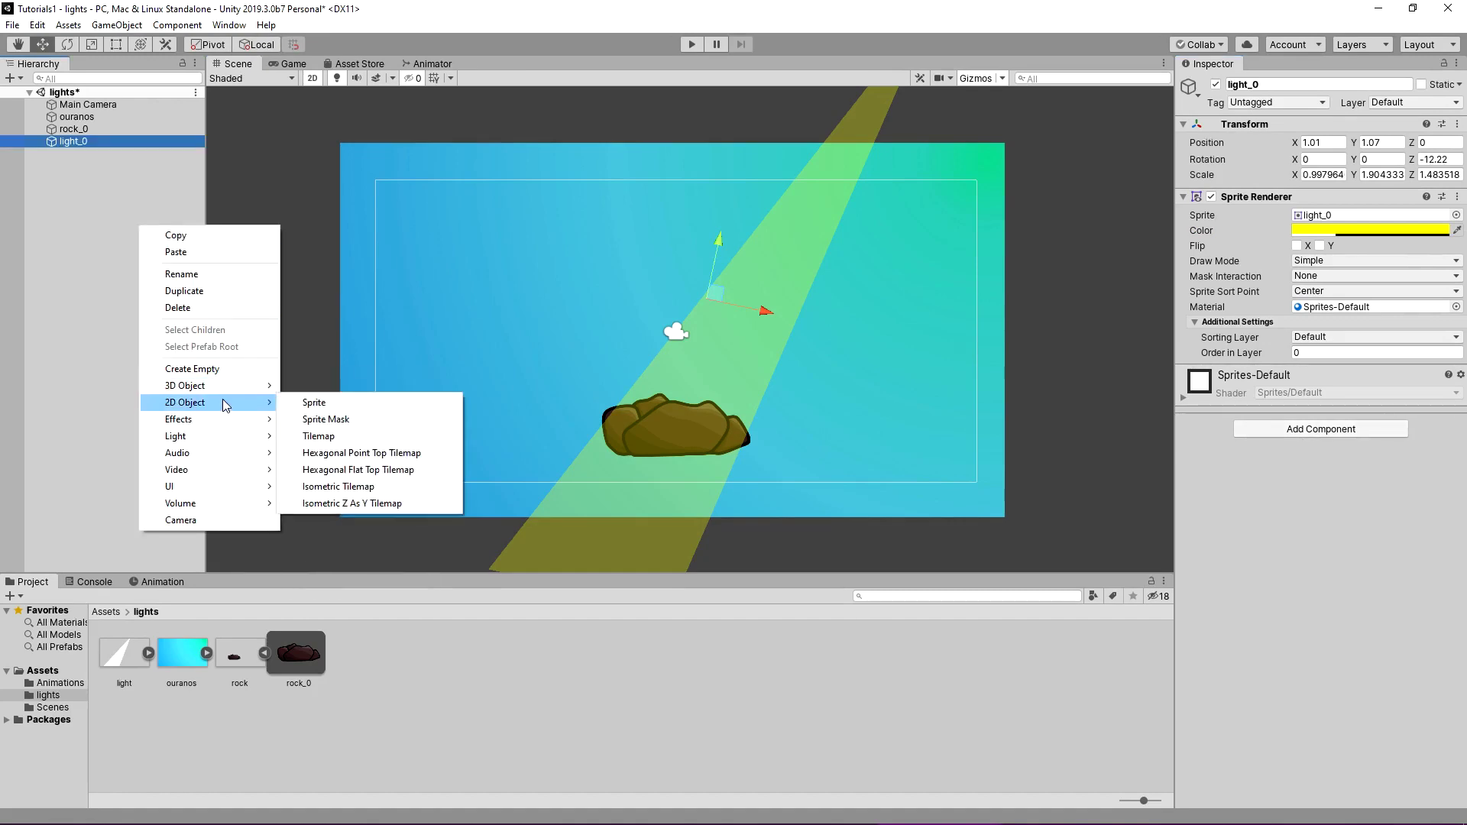
pyautogui.moveTo(214, 420)
pyautogui.click(313, 421)
pyautogui.press('e')
pyautogui.moveTo(749, 351)
pyautogui.mouseDown()
pyautogui.moveTo(741, 310)
pyautogui.moveTo(797, 233)
pyautogui.mouseUp()
pyautogui.press('w')
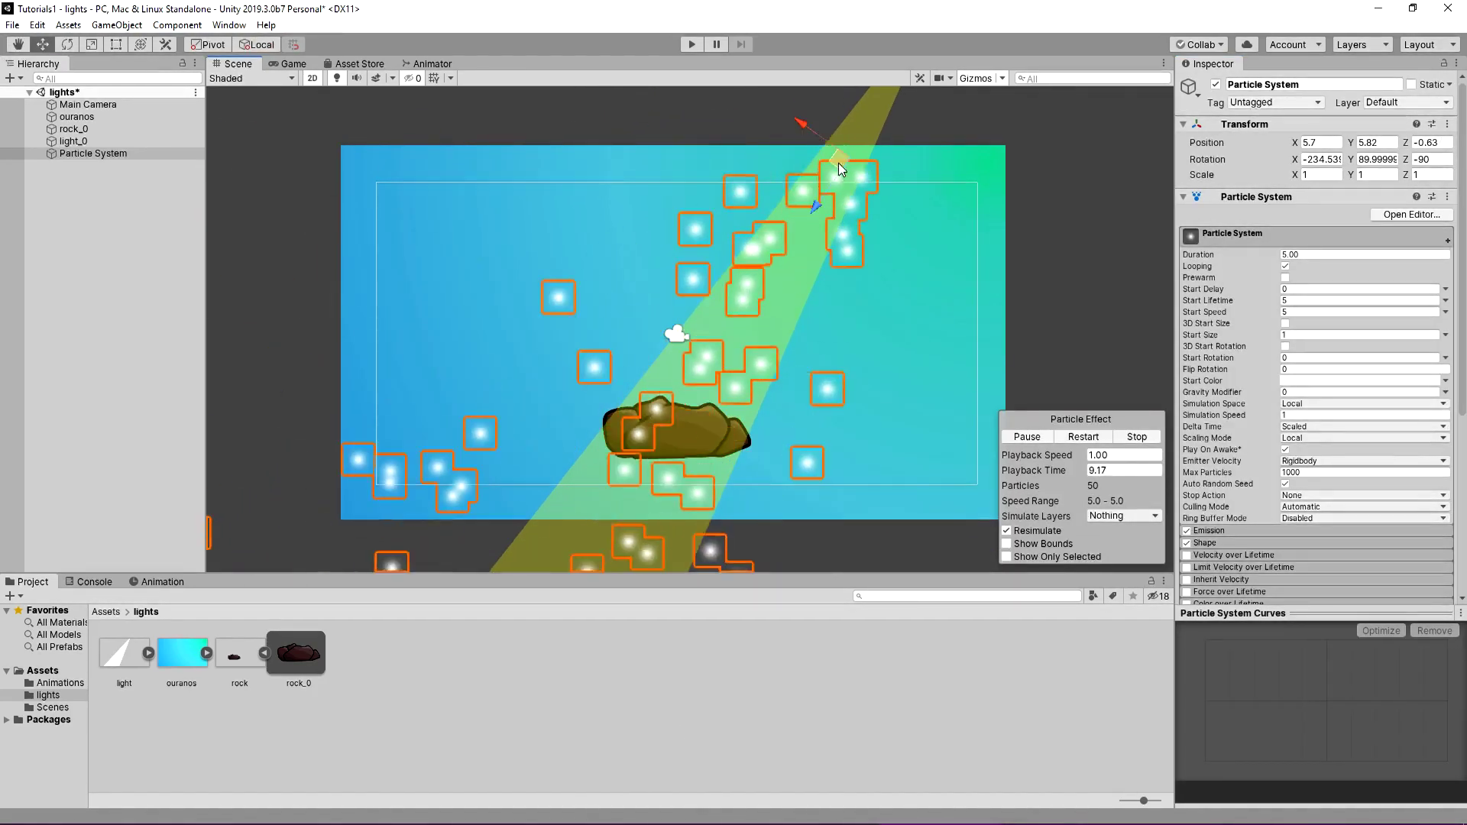
# Enable Prewarm, Noise and Trails on the particle system.
pyautogui.click(1285, 277)
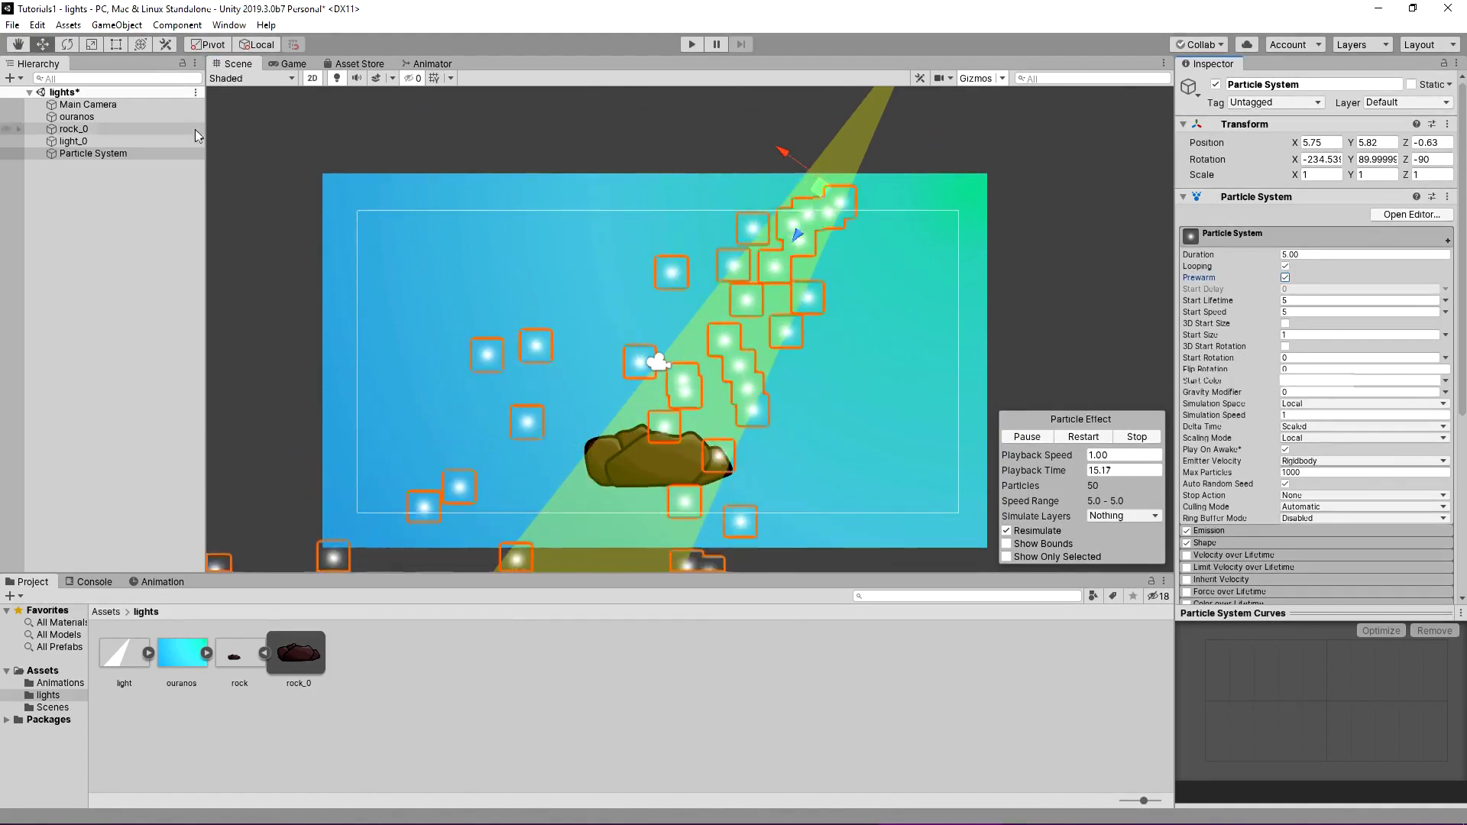
pyautogui.scroll(-5, 1263, 390)
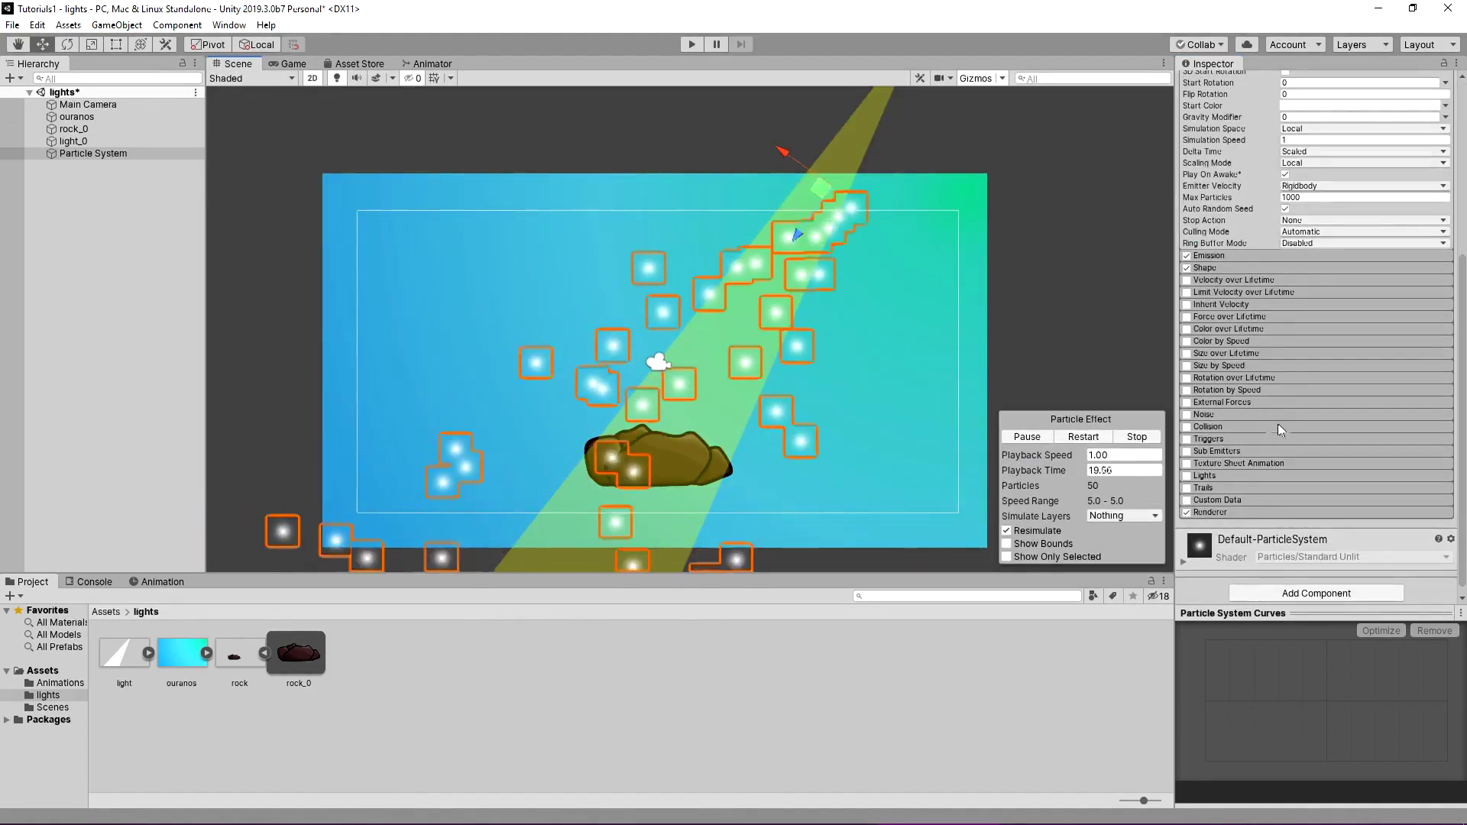
pyautogui.click(1186, 407)
pyautogui.click(1187, 480)
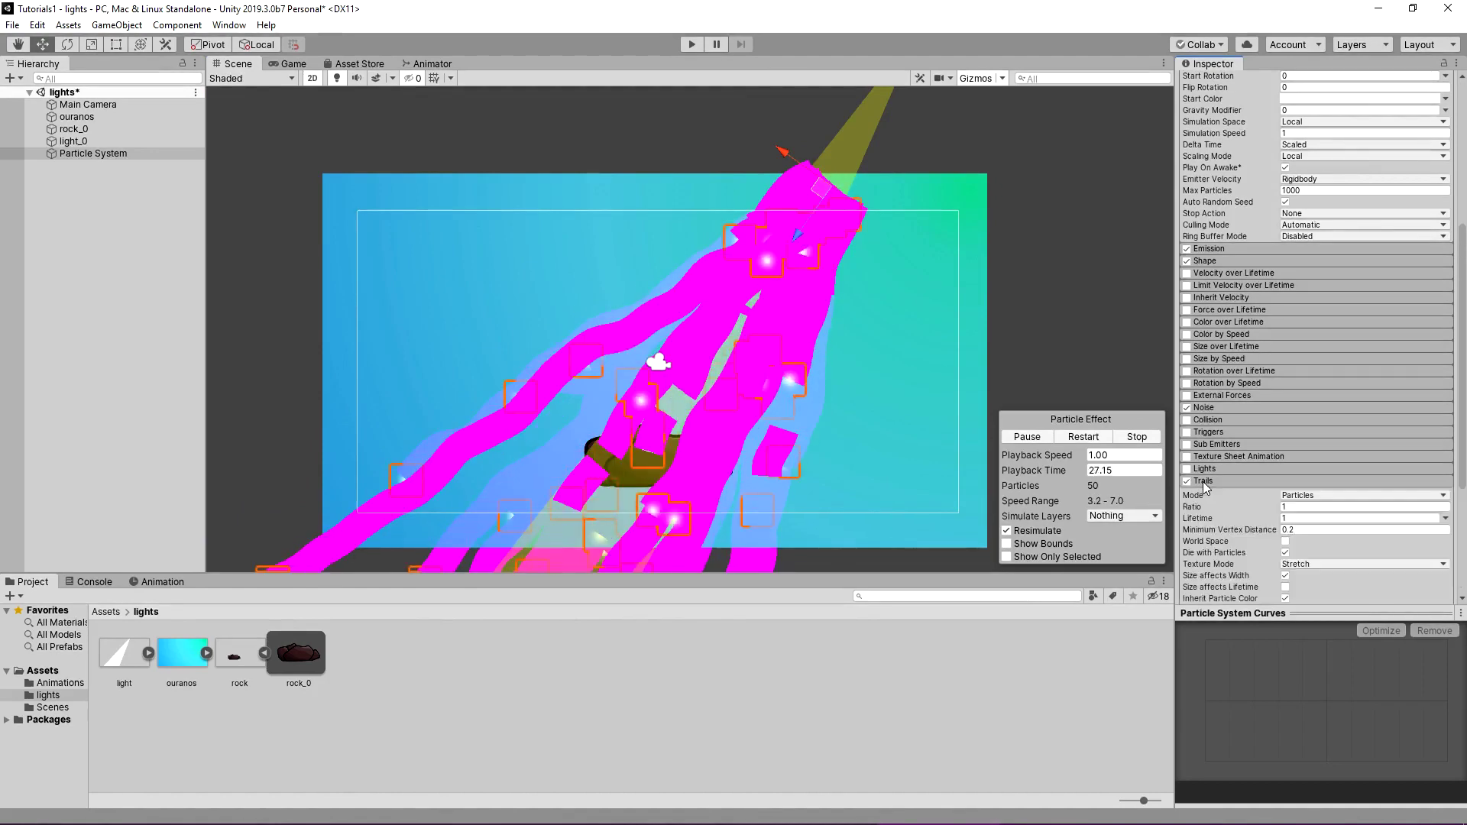
pyautogui.click(1203, 480)
pyautogui.scroll(-5, 1204, 480)
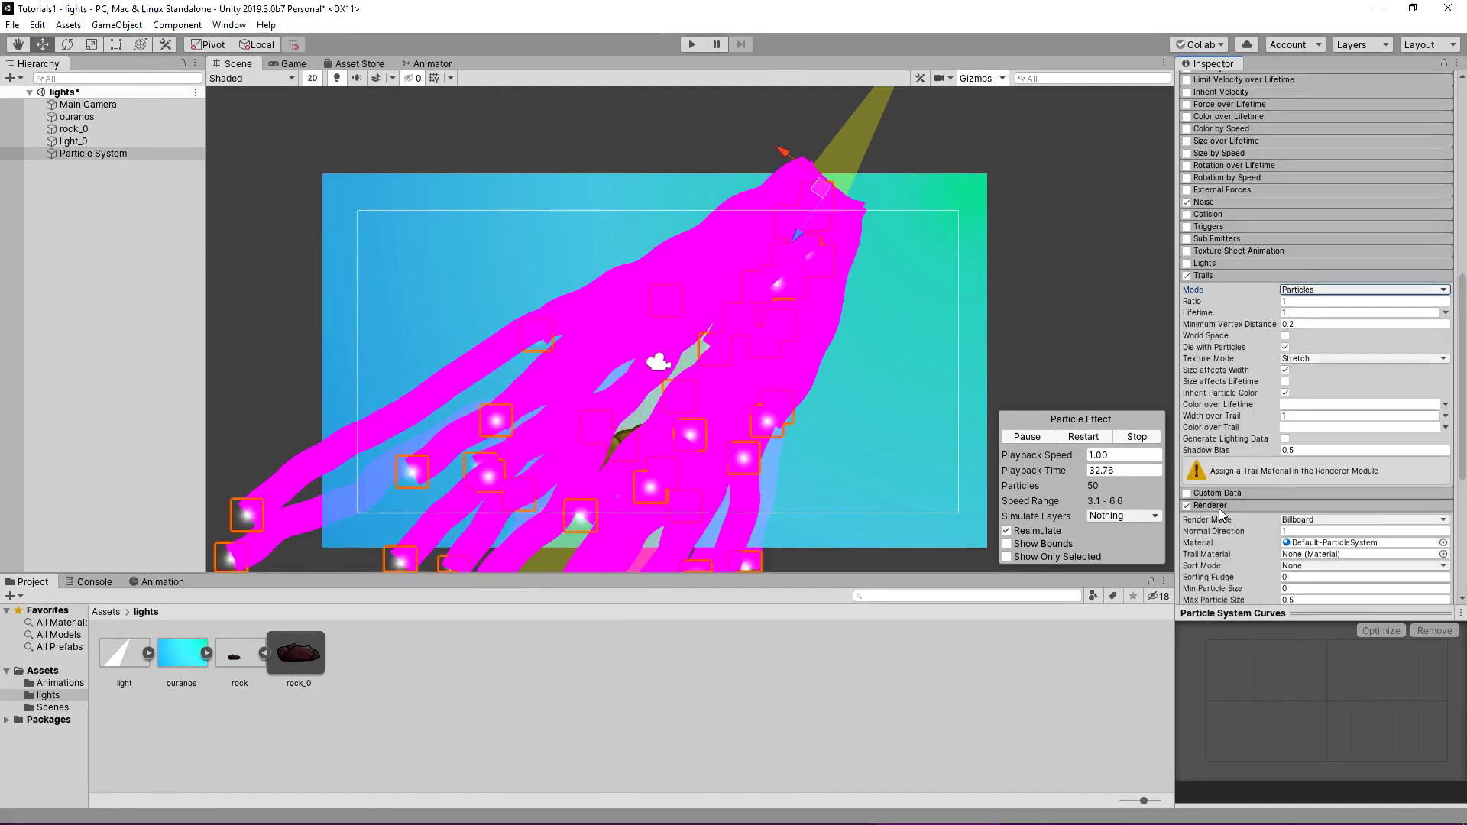
pyautogui.scroll(-5, 1299, 306)
# Set the trail material to Default-Line.
pyautogui.click(1442, 278)
pyautogui.click(1155, 434)
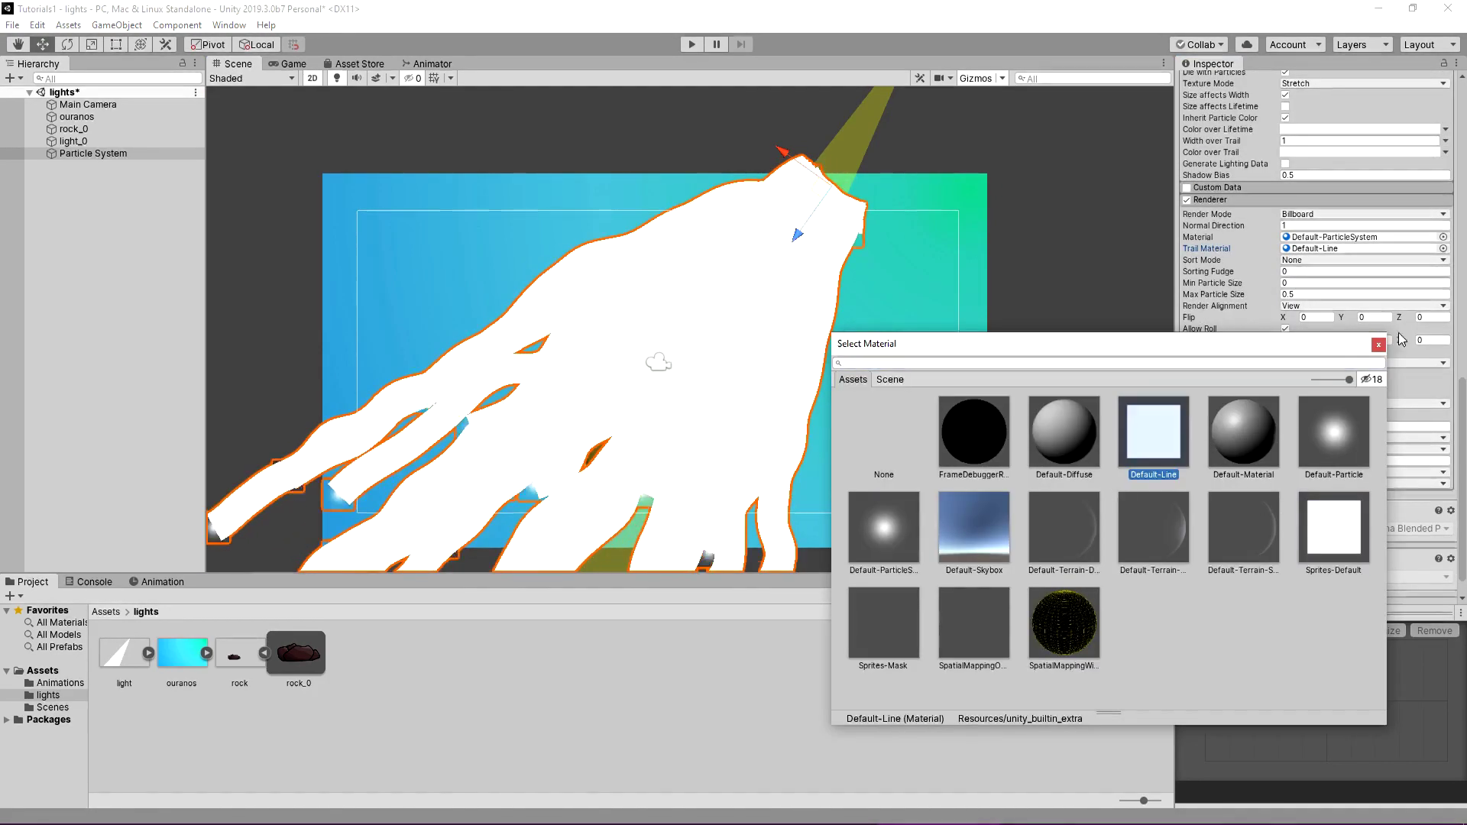
pyautogui.doubleClick(1163, 443)
# Set the particles' Start Color to yellow EFFF00.
pyautogui.scroll(15, 1314, 306)
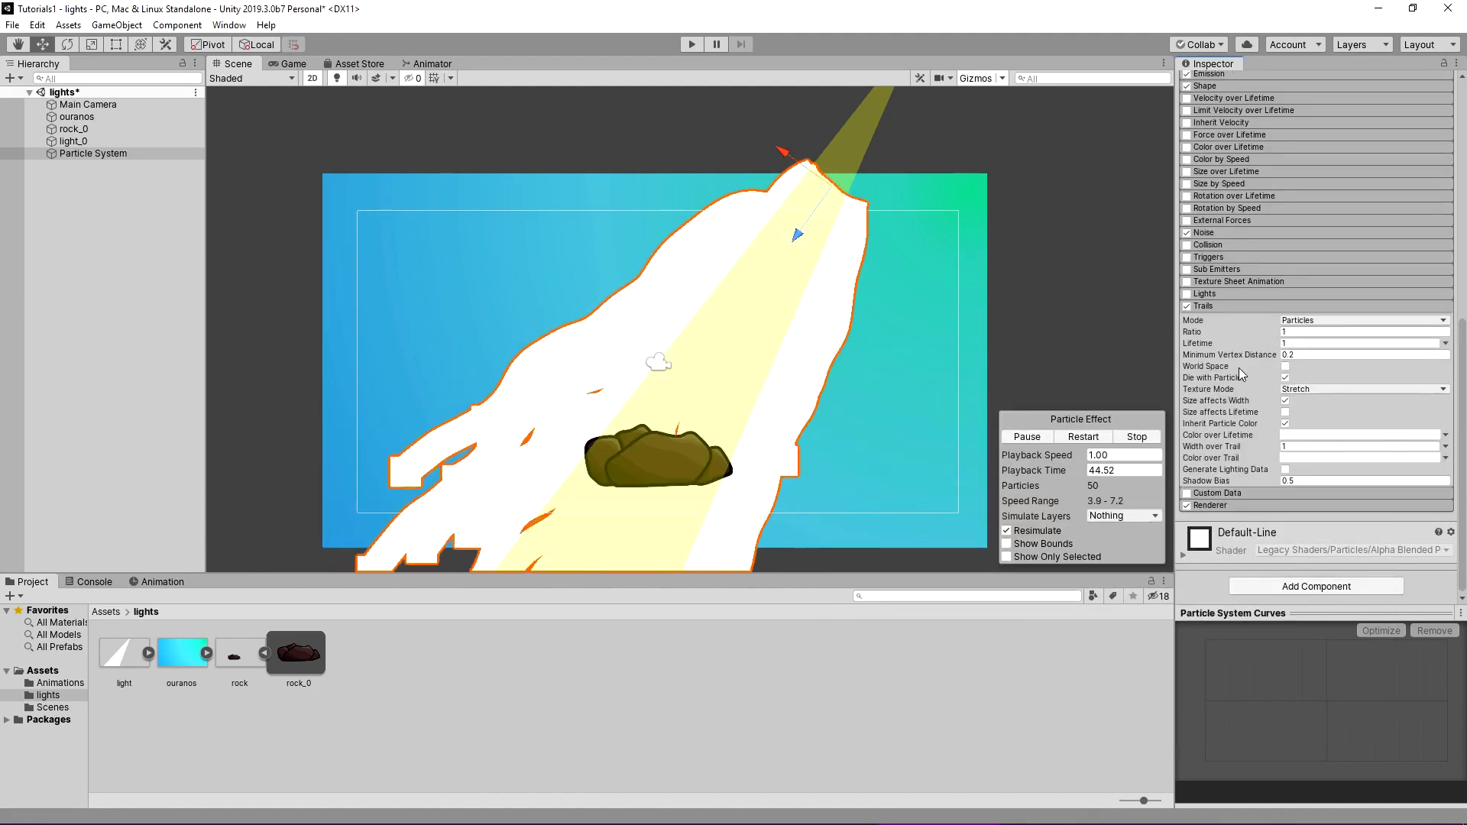
pyautogui.click(1360, 381)
pyautogui.click(1389, 447)
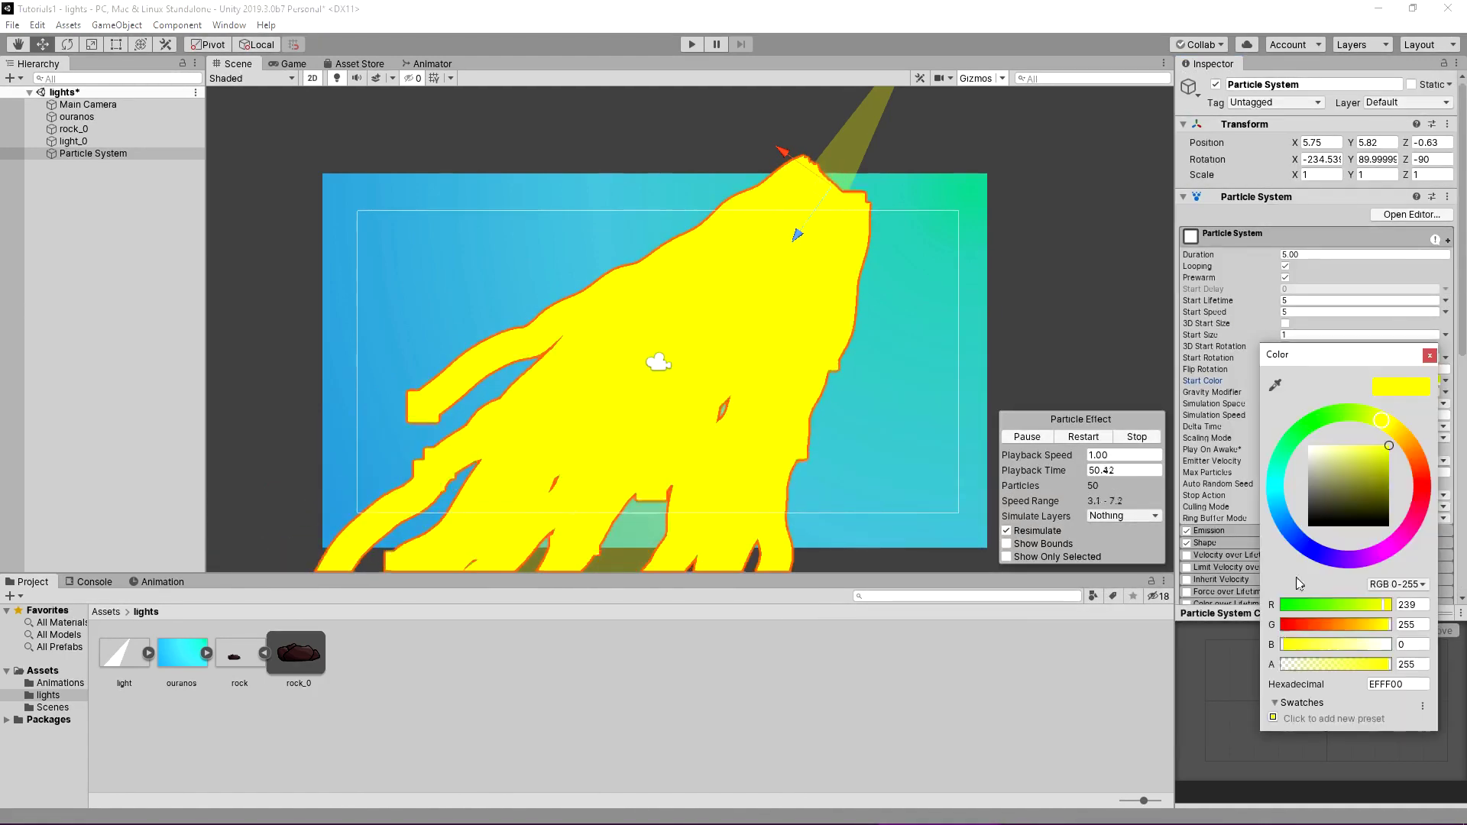
# Keep the yellow start colour and set Start Size to 0.1, previewing in the game view.
pyautogui.click(1286, 665)
pyautogui.click(1282, 329)
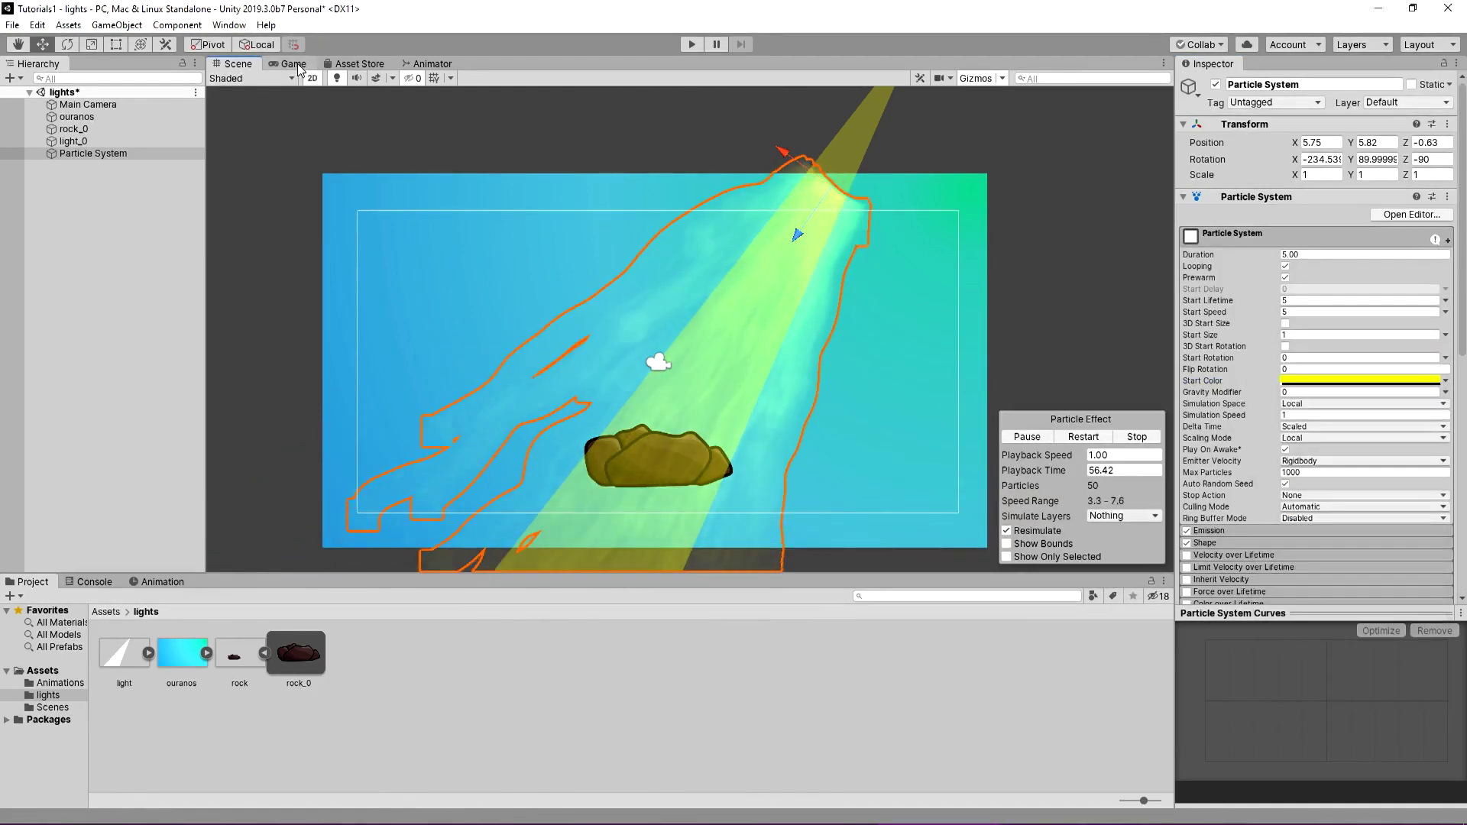
pyautogui.write('0.1')
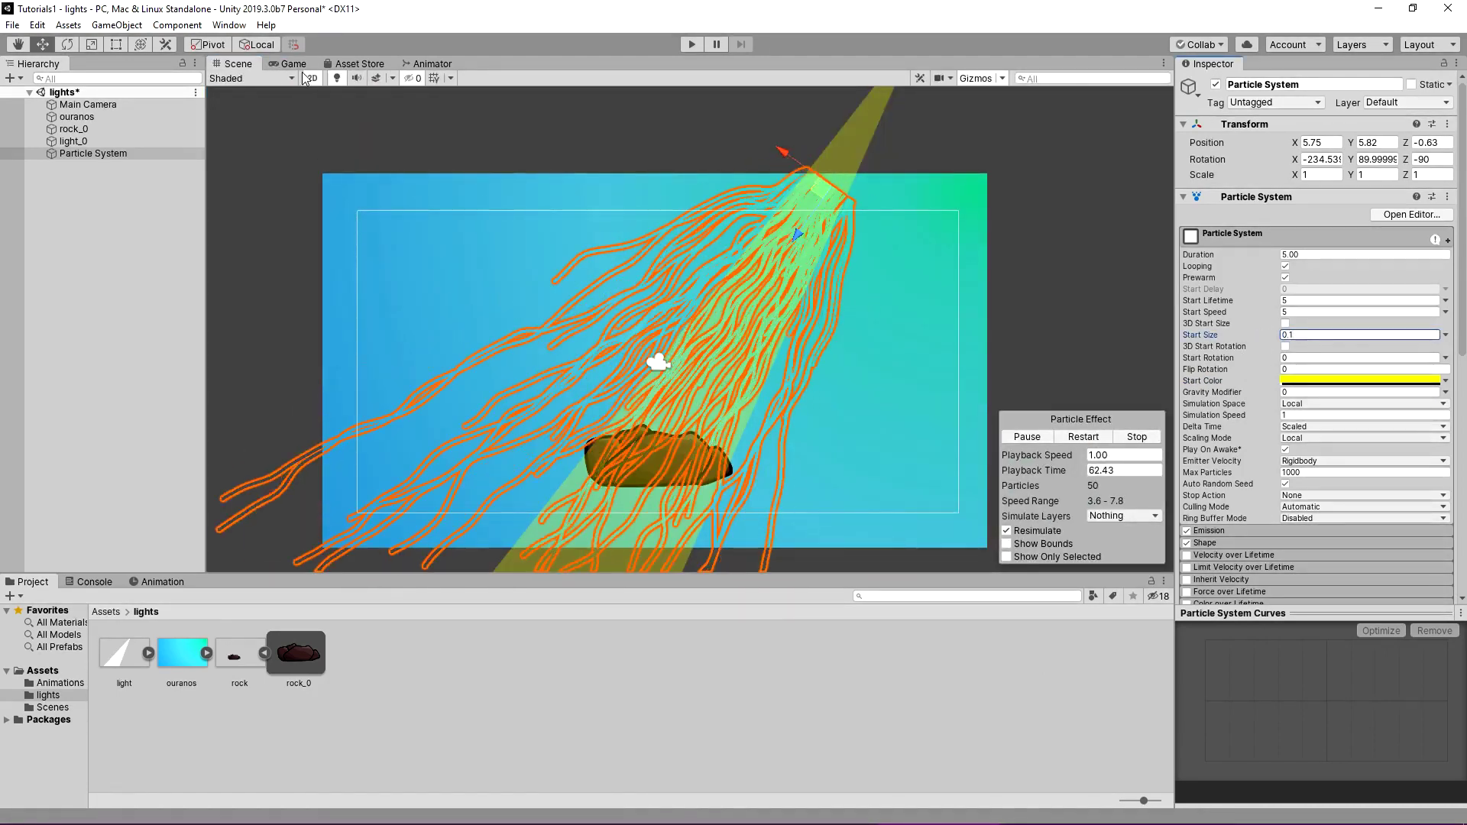
pyautogui.click(290, 64)
pyautogui.click(230, 63)
# Narrow the emission cone to about 6.23 angle and 0.45 radius, then preview the game view.
pyautogui.click(1223, 543)
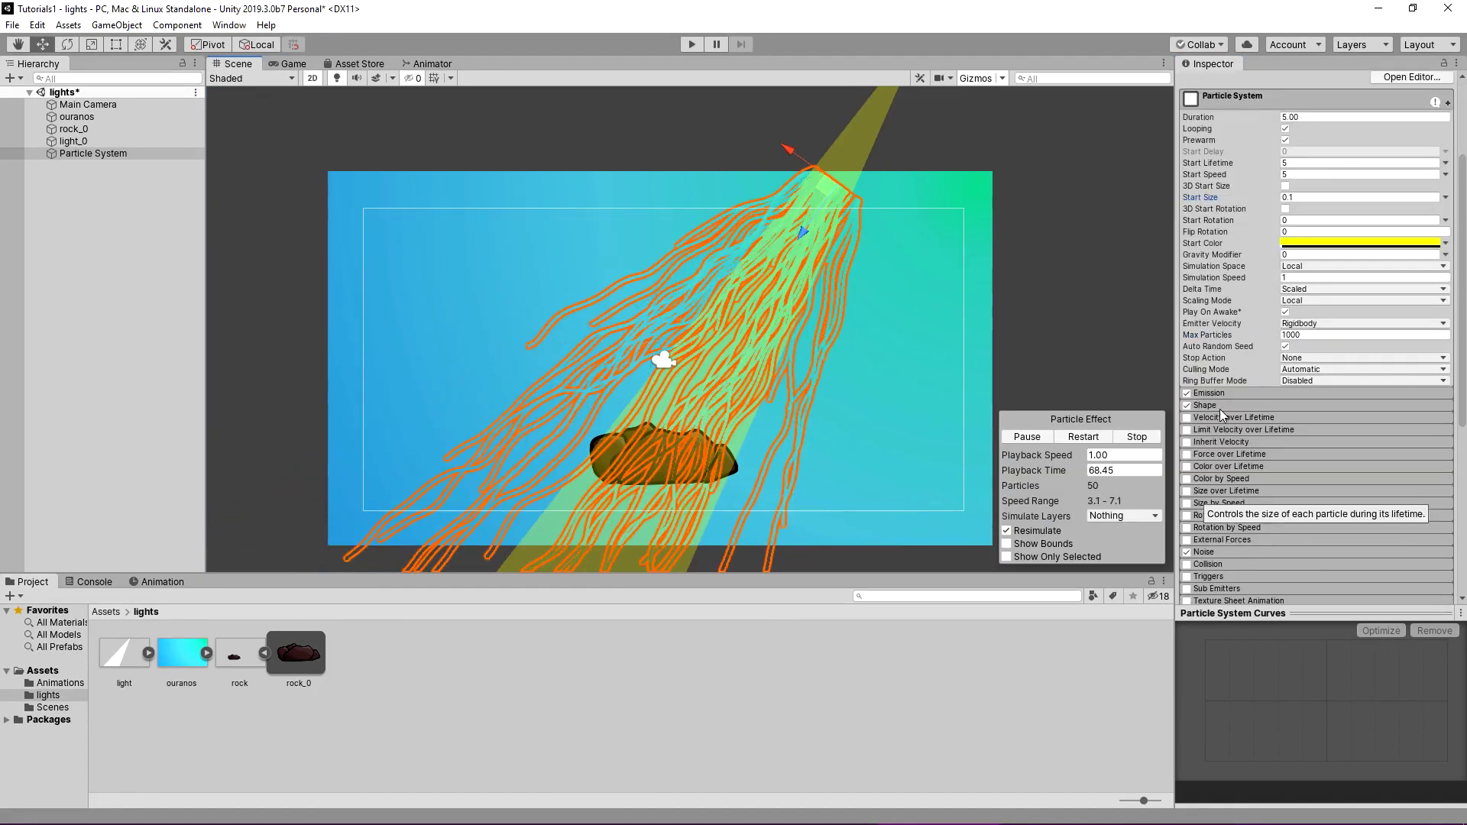
pyautogui.scroll(-5, 1299, 458)
pyautogui.scroll(3, 752, 280)
pyautogui.moveTo(776, 360); pyautogui.dragTo(741, 329)
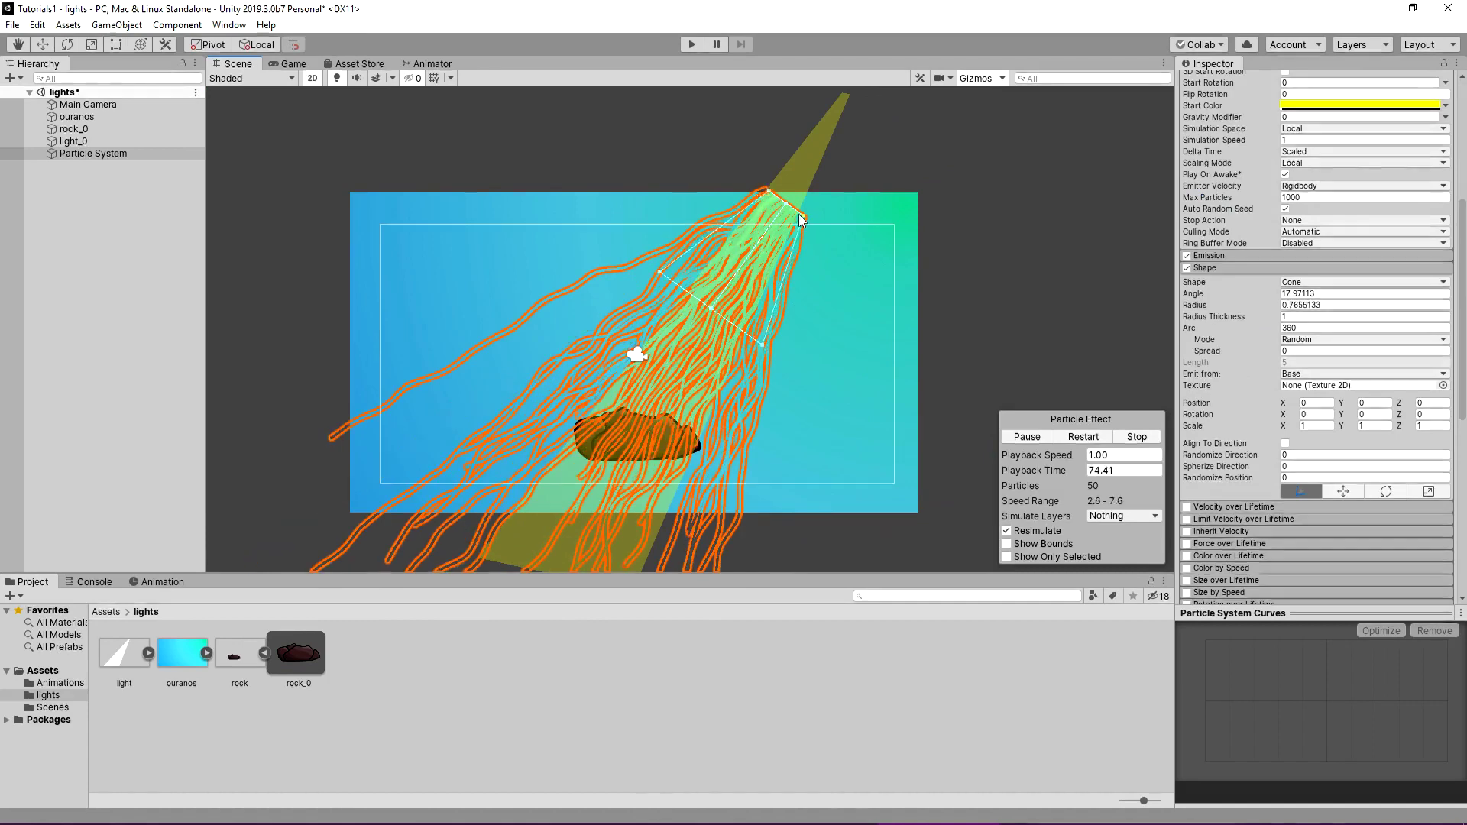
pyautogui.press('e')
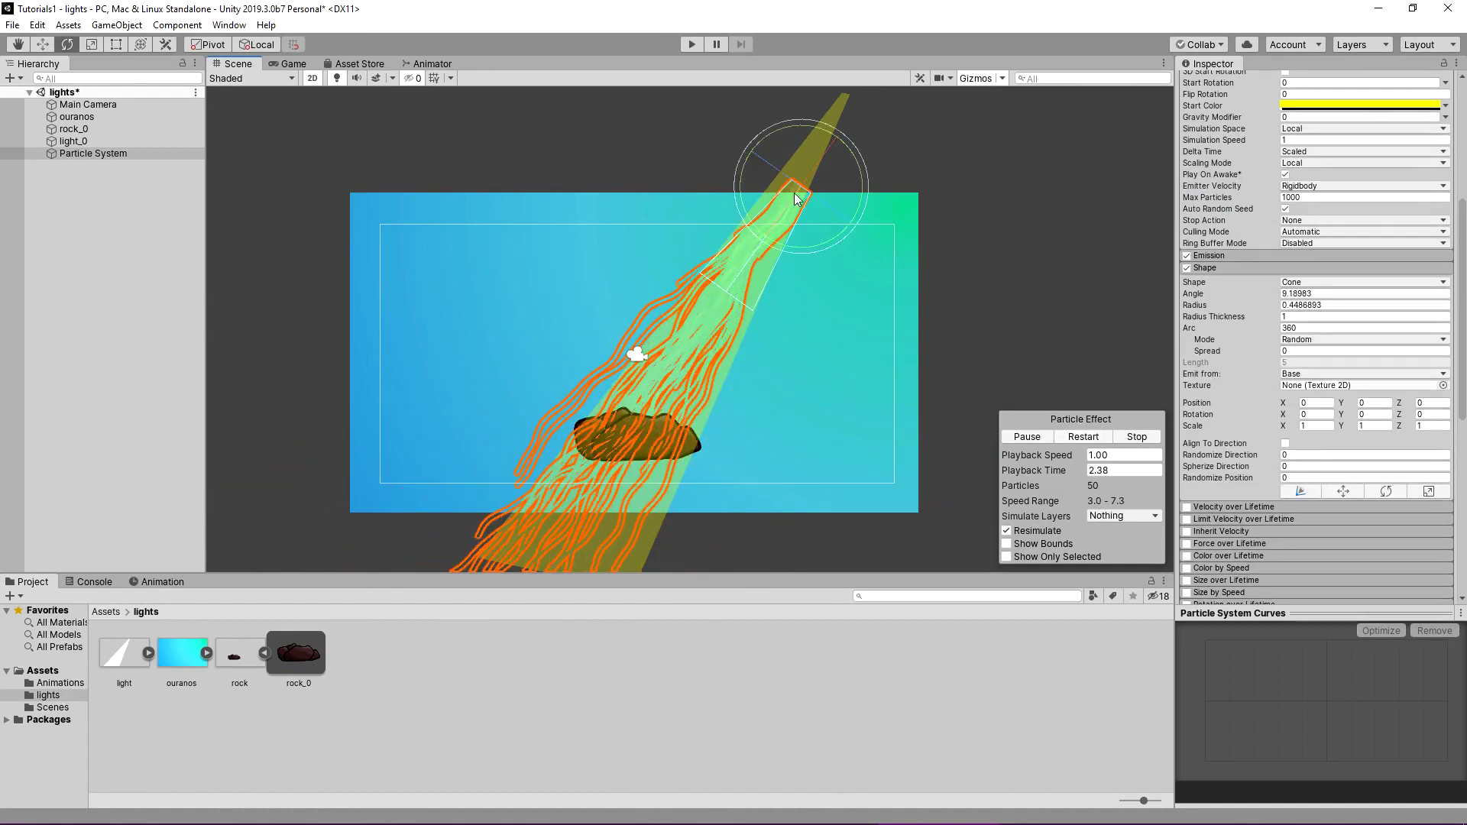
pyautogui.press('e')
pyautogui.click(292, 65)
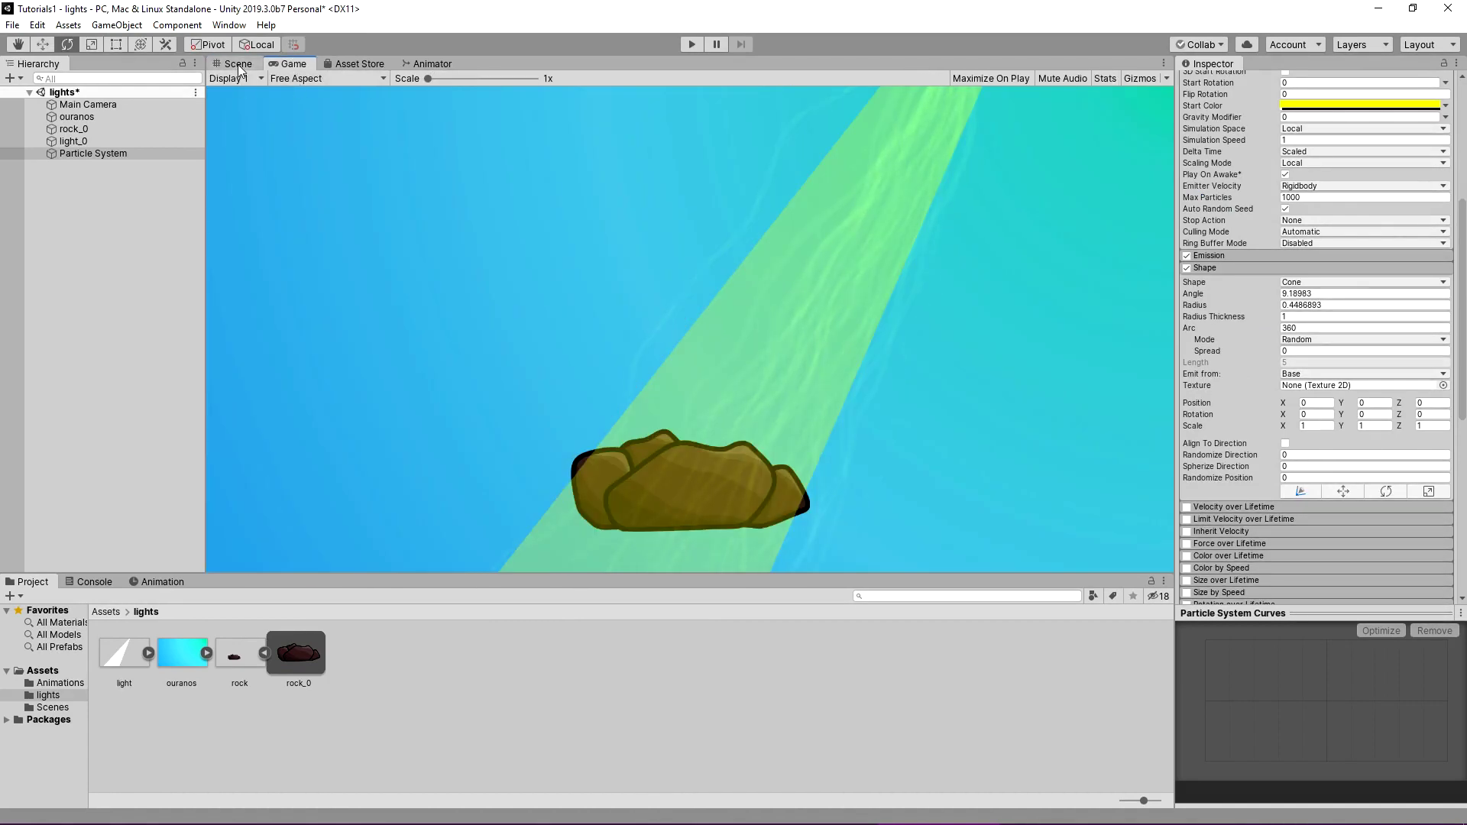
pyautogui.click(239, 64)
pyautogui.scroll(-3, 764, 321)
# Nudge the emitter down and right along the beam and play-test the scene.
pyautogui.scroll(2, 802, 336)
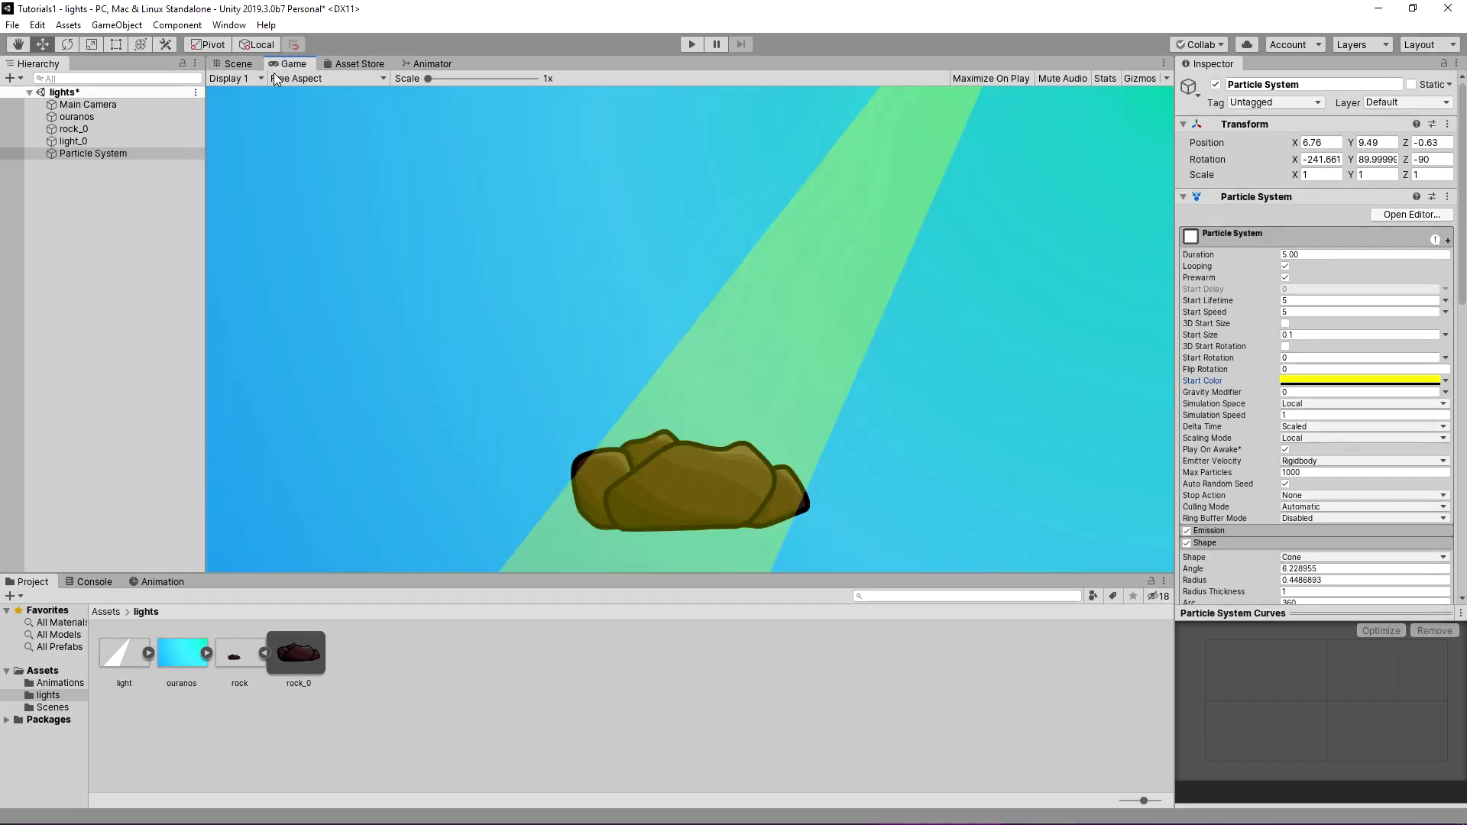
pyautogui.moveTo(723, 136); pyautogui.dragTo(737, 146)
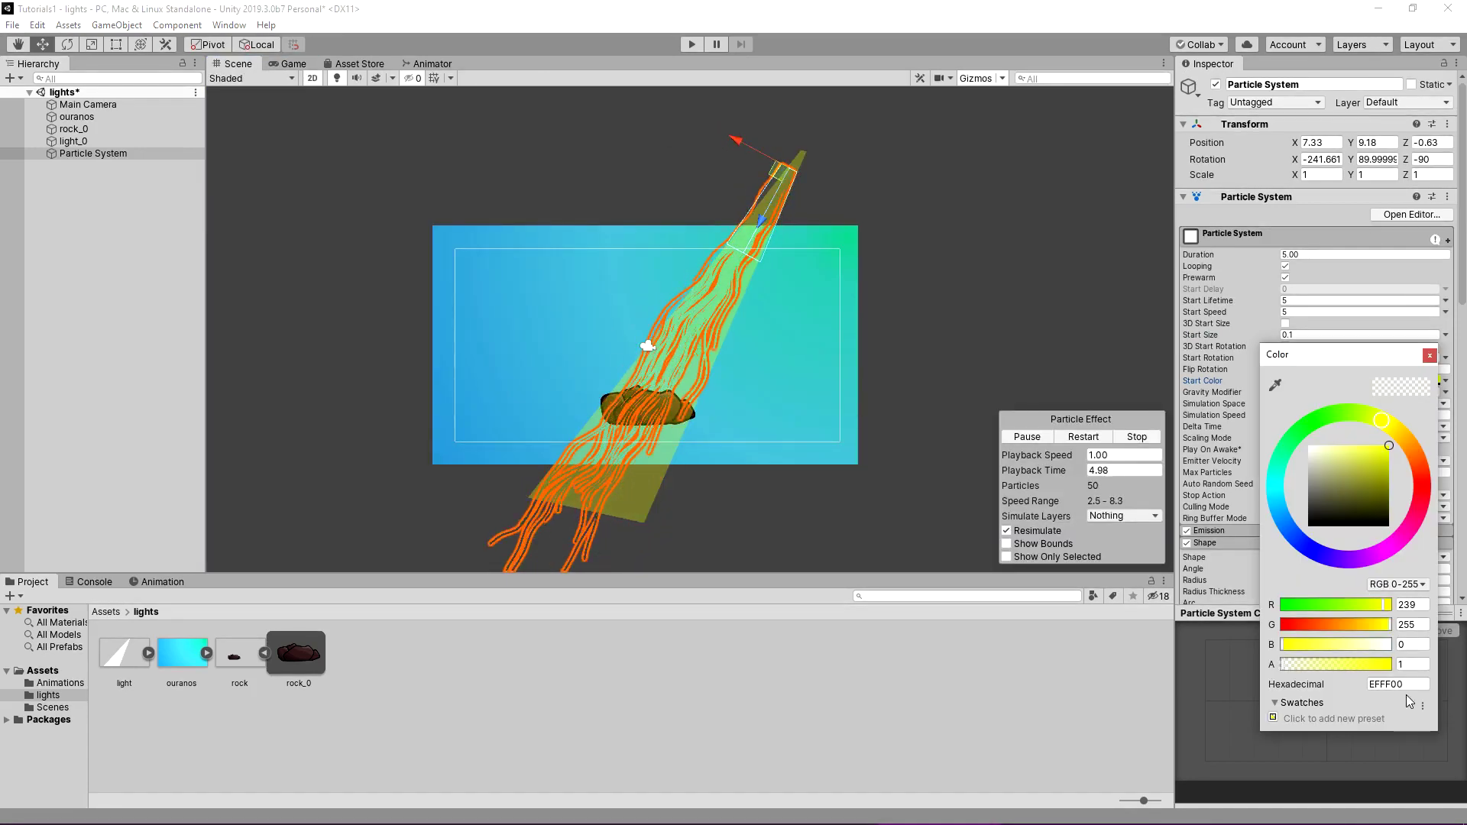
pyautogui.click(294, 64)
pyautogui.click(238, 63)
pyautogui.scroll(2, 768, 258)
pyautogui.scroll(-10, 1271, 338)
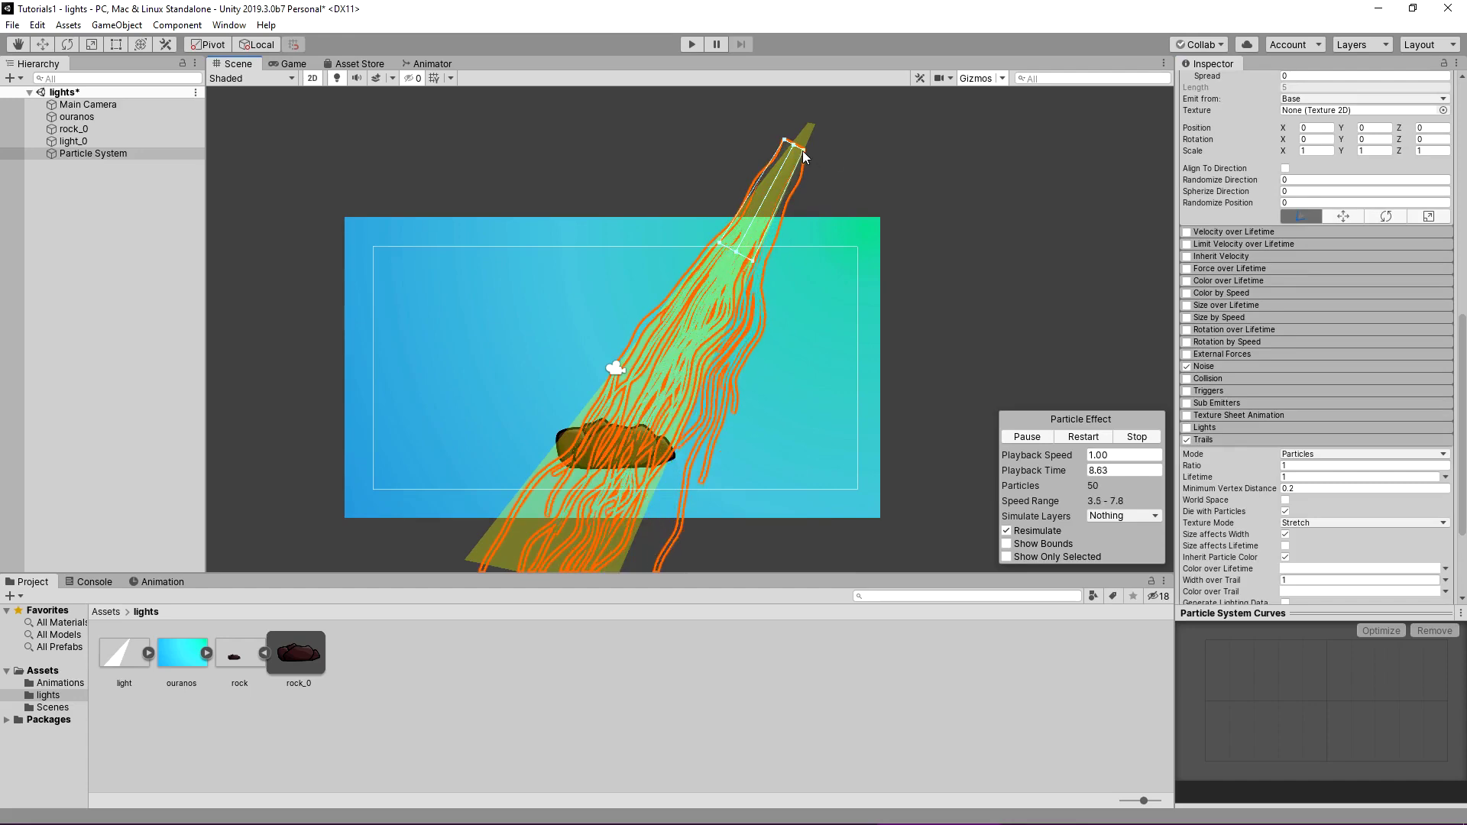
pyautogui.press('w')
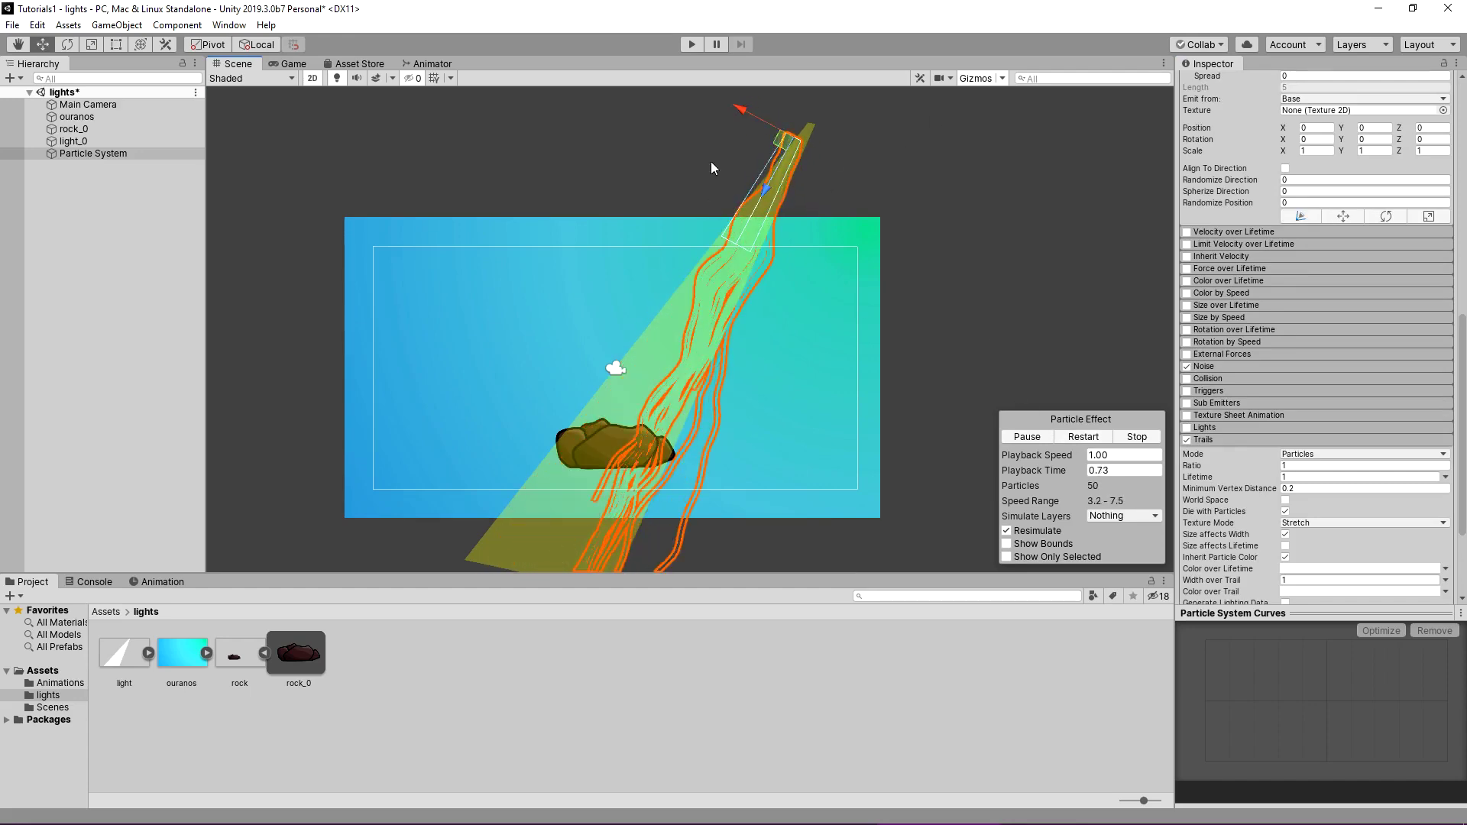
pyautogui.click(300, 64)
pyautogui.hotkey('ctrl', 'p')
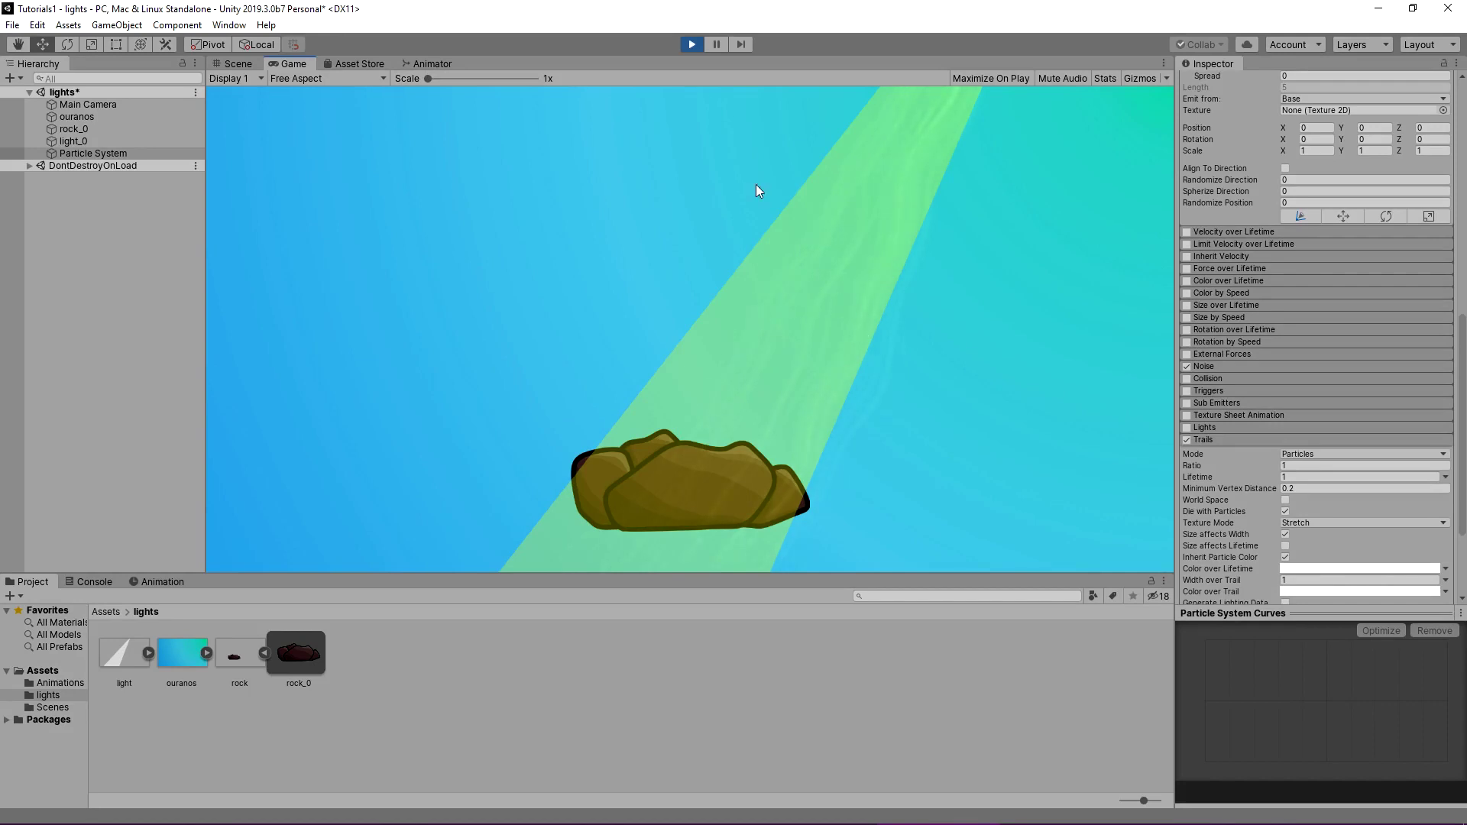
pyautogui.hotkey('ctrl', 'p')
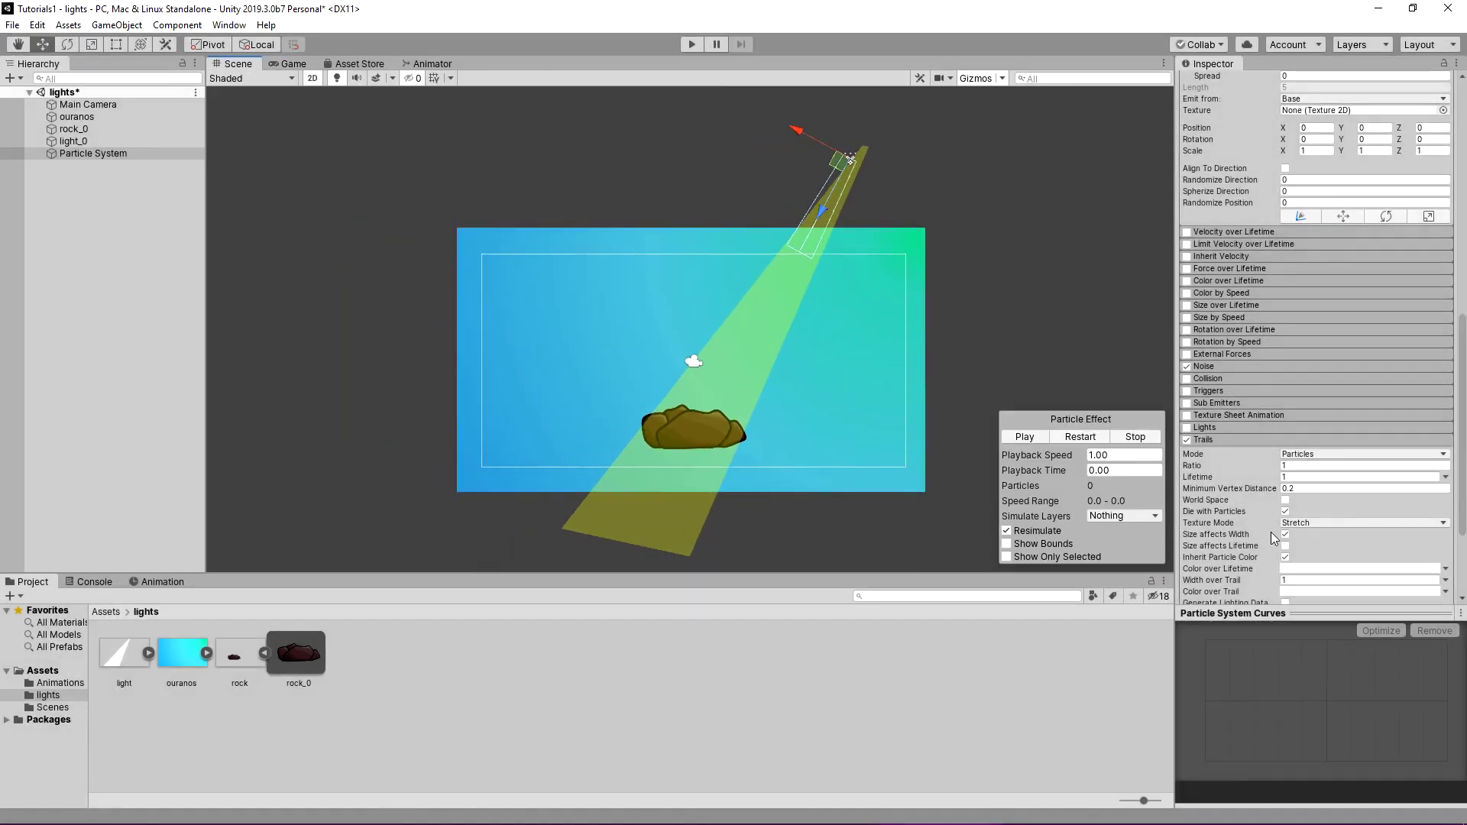
# Shrink the emission cone's radius, collapse the Shape settings, and play-test the trails.
pyautogui.scroll(3, 1273, 538)
pyautogui.scroll(3, 1273, 520)
pyautogui.click(1386, 492)
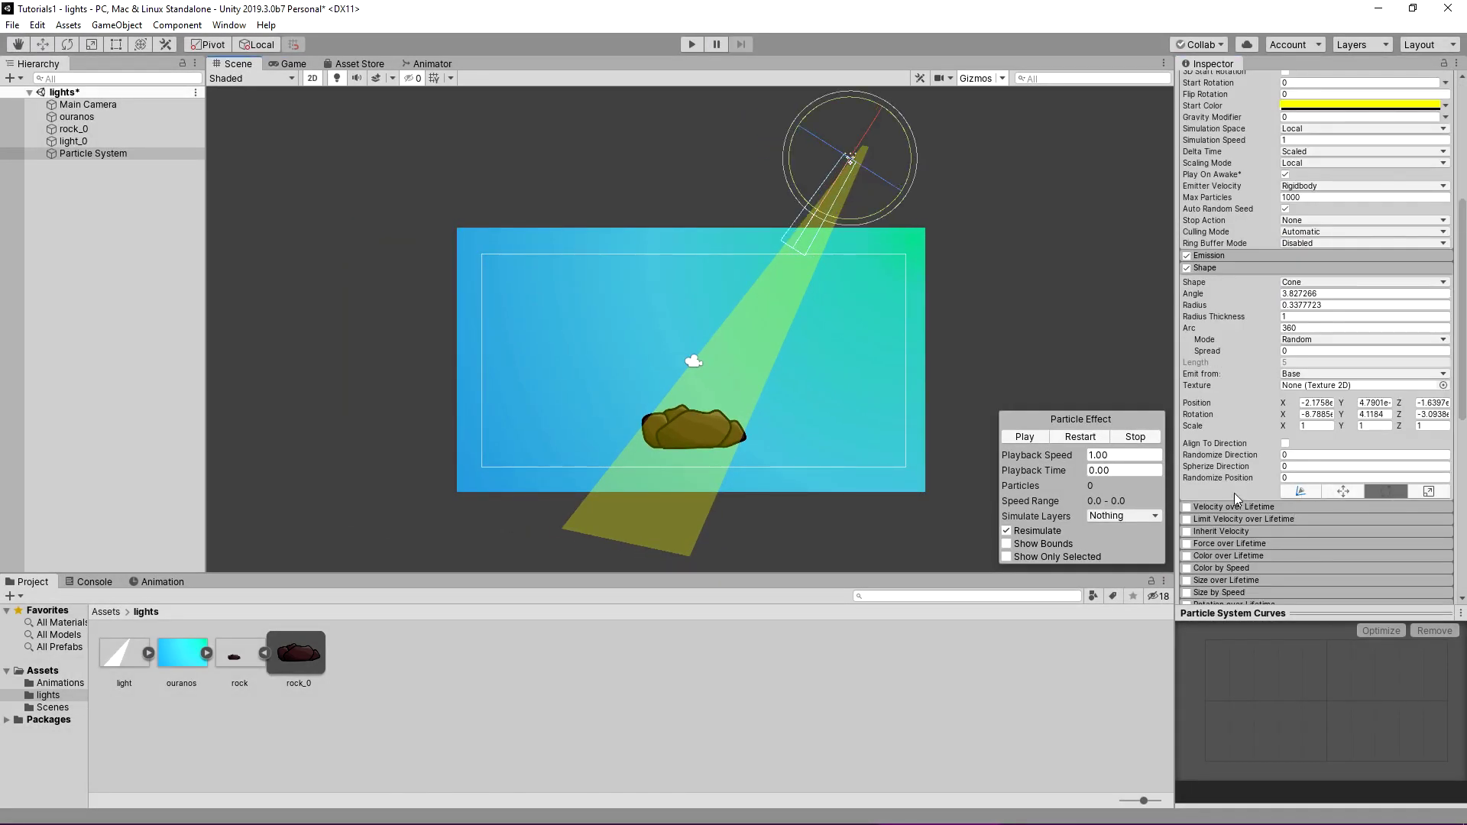
pyautogui.press('w')
pyautogui.moveTo(854, 161); pyautogui.dragTo(853, 169)
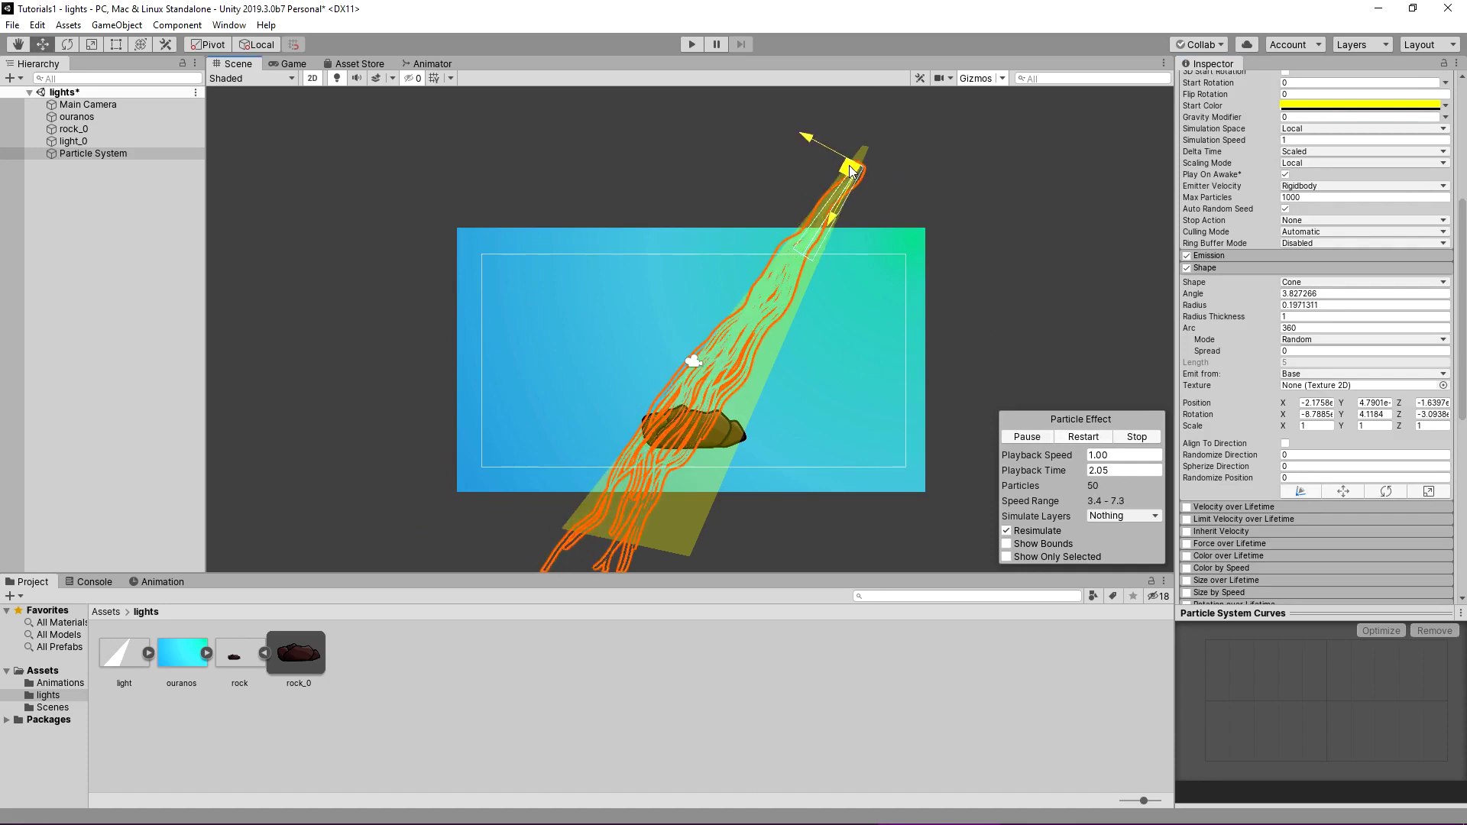
pyautogui.click(1343, 491)
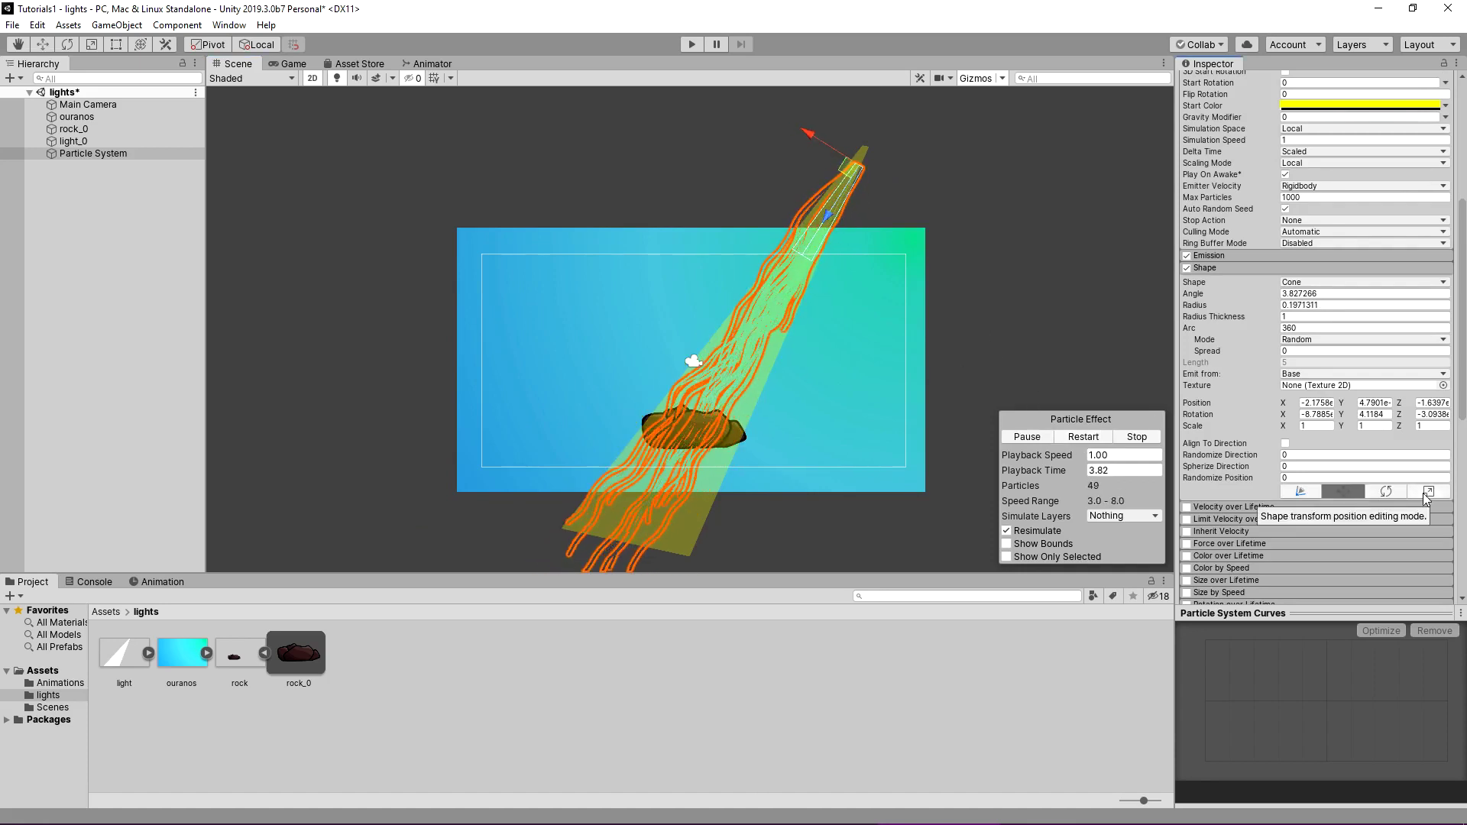
pyautogui.click(1205, 267)
pyautogui.scroll(5, 1299, 344)
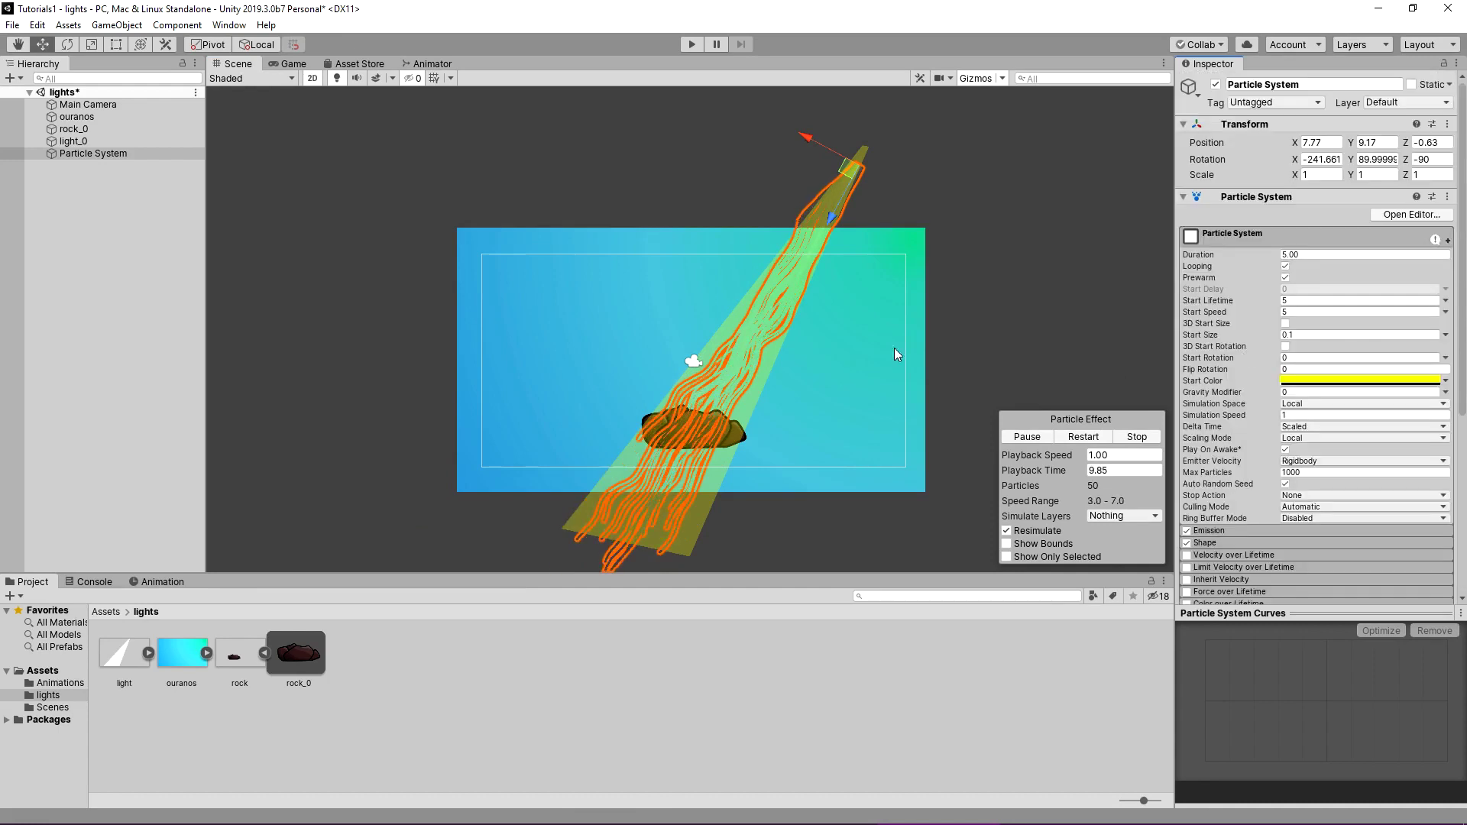
pyautogui.hotkey('ctrl', 'p')
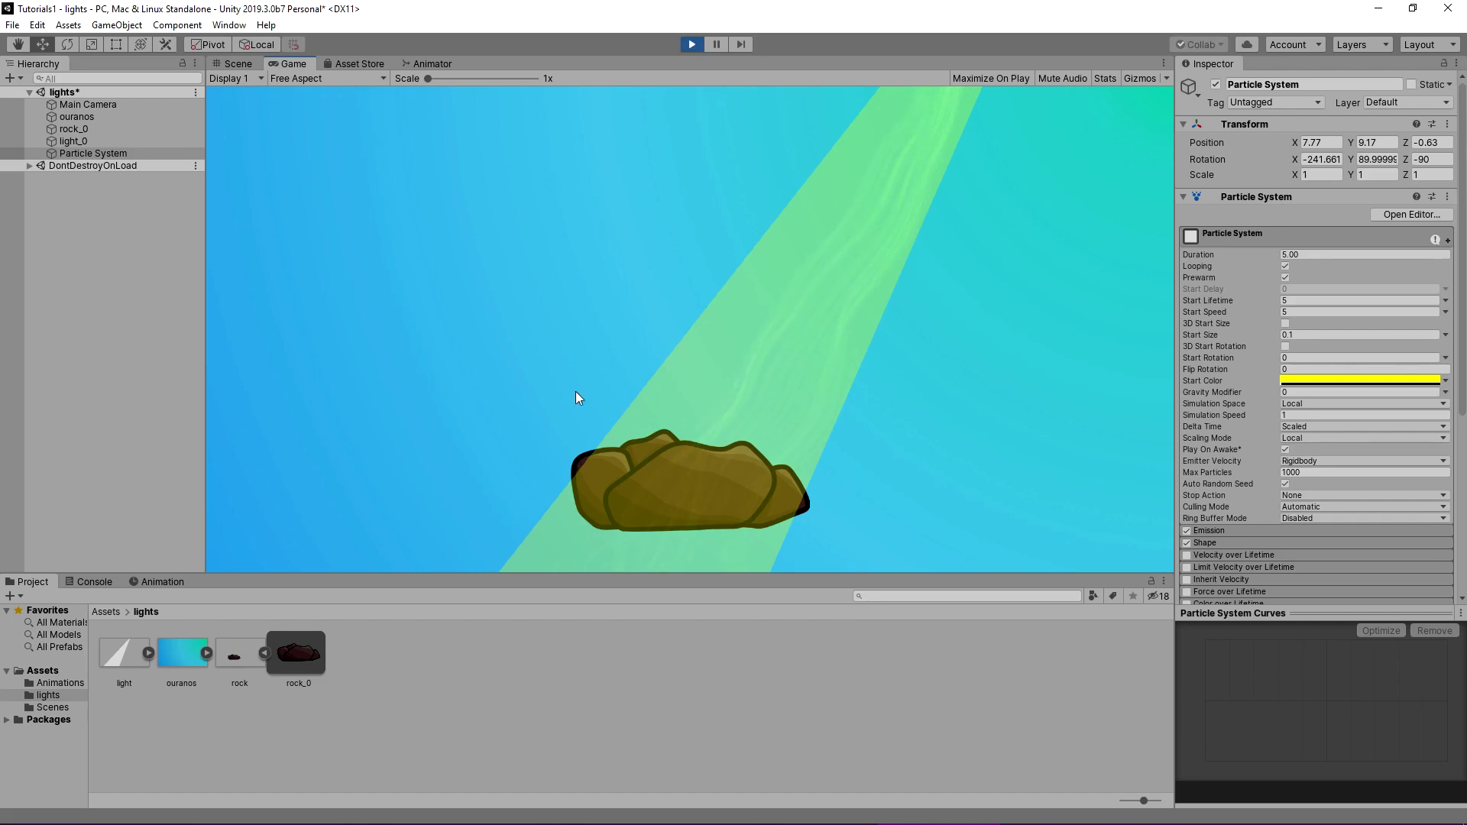
pyautogui.click(692, 44)
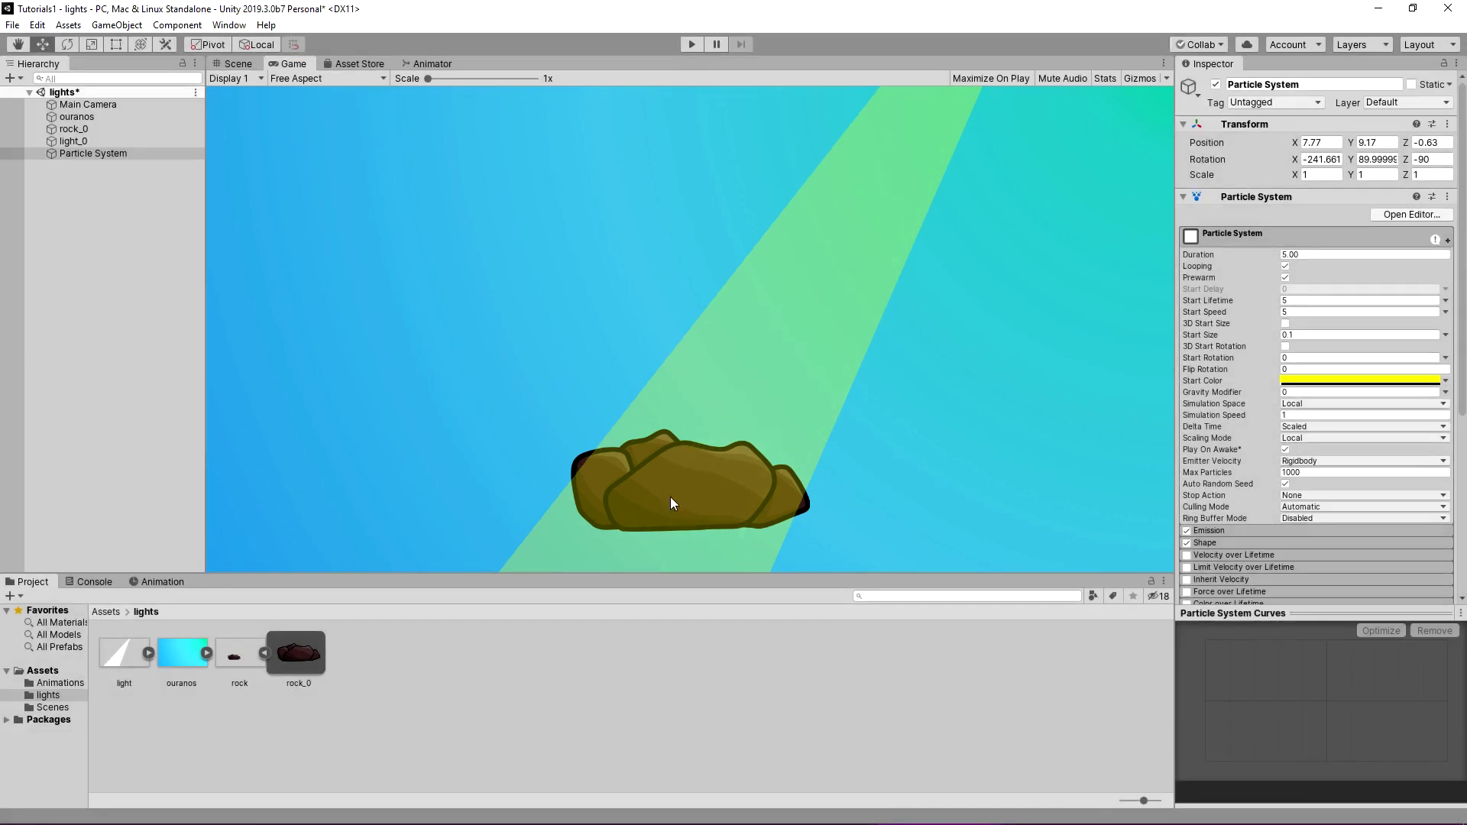
# In GIMP, sample the rock's dark brown as the paint colour.
pyautogui.hotkey('alt', 'Tab')
pyautogui.click(90, 97)
pyautogui.click(690, 459)
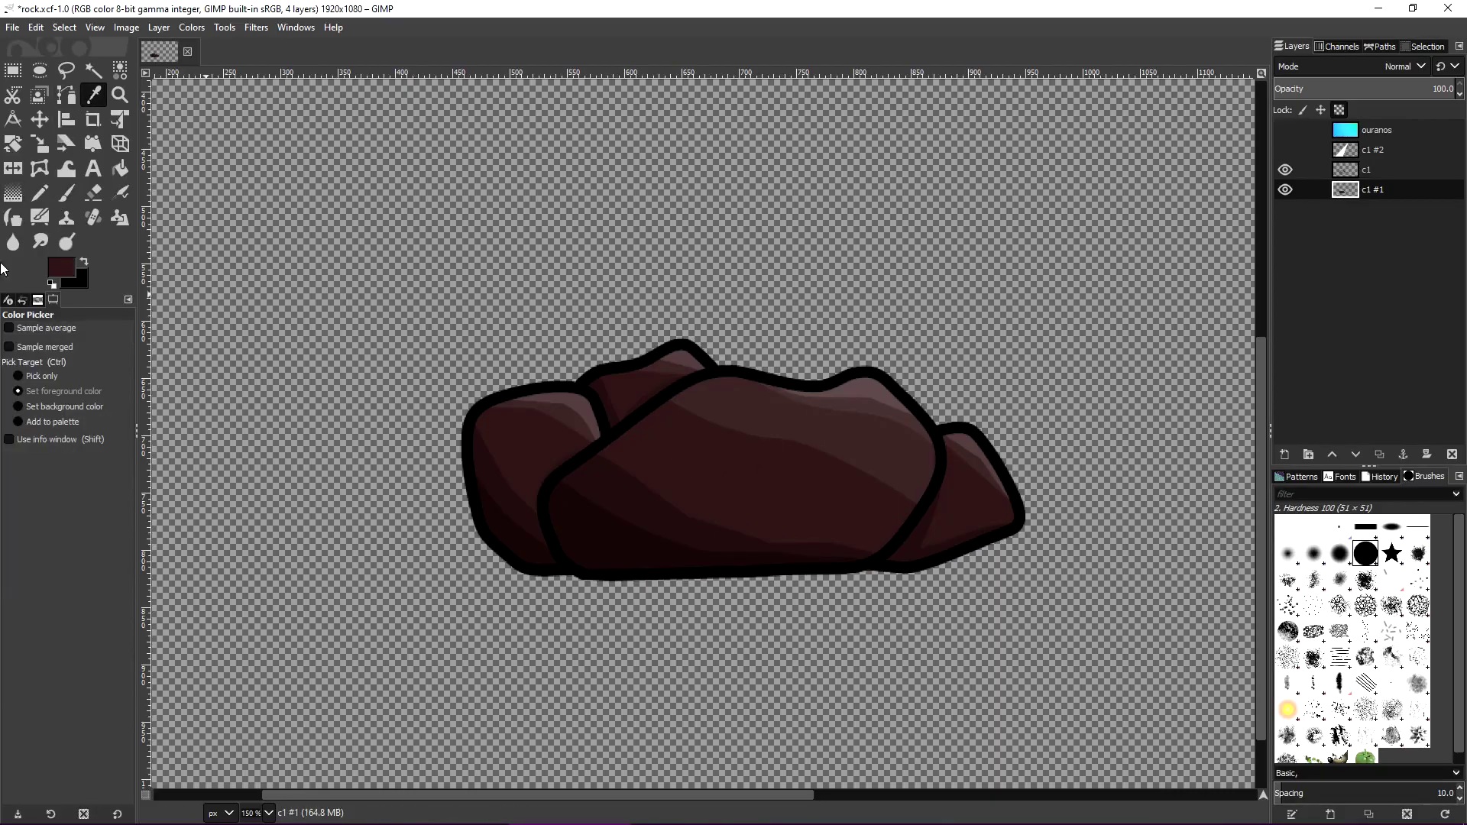
# Paint the rock's highlights and lower shading dark brown with a 25.7 ink brush, then export as rock2.png.
pyautogui.click(14, 219)
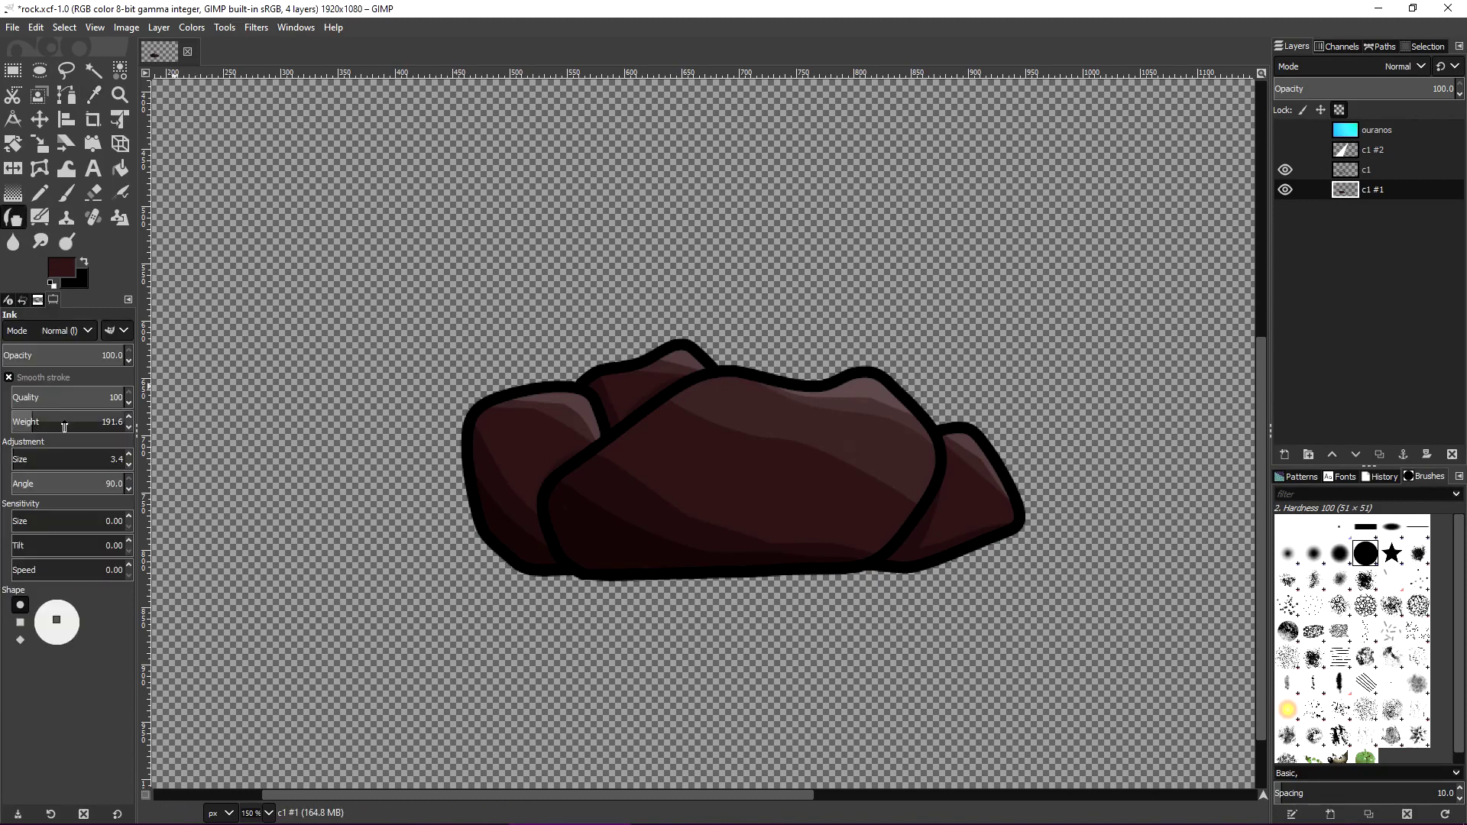
pyautogui.click(26, 456)
pyautogui.moveTo(596, 451); pyautogui.dragTo(771, 462)
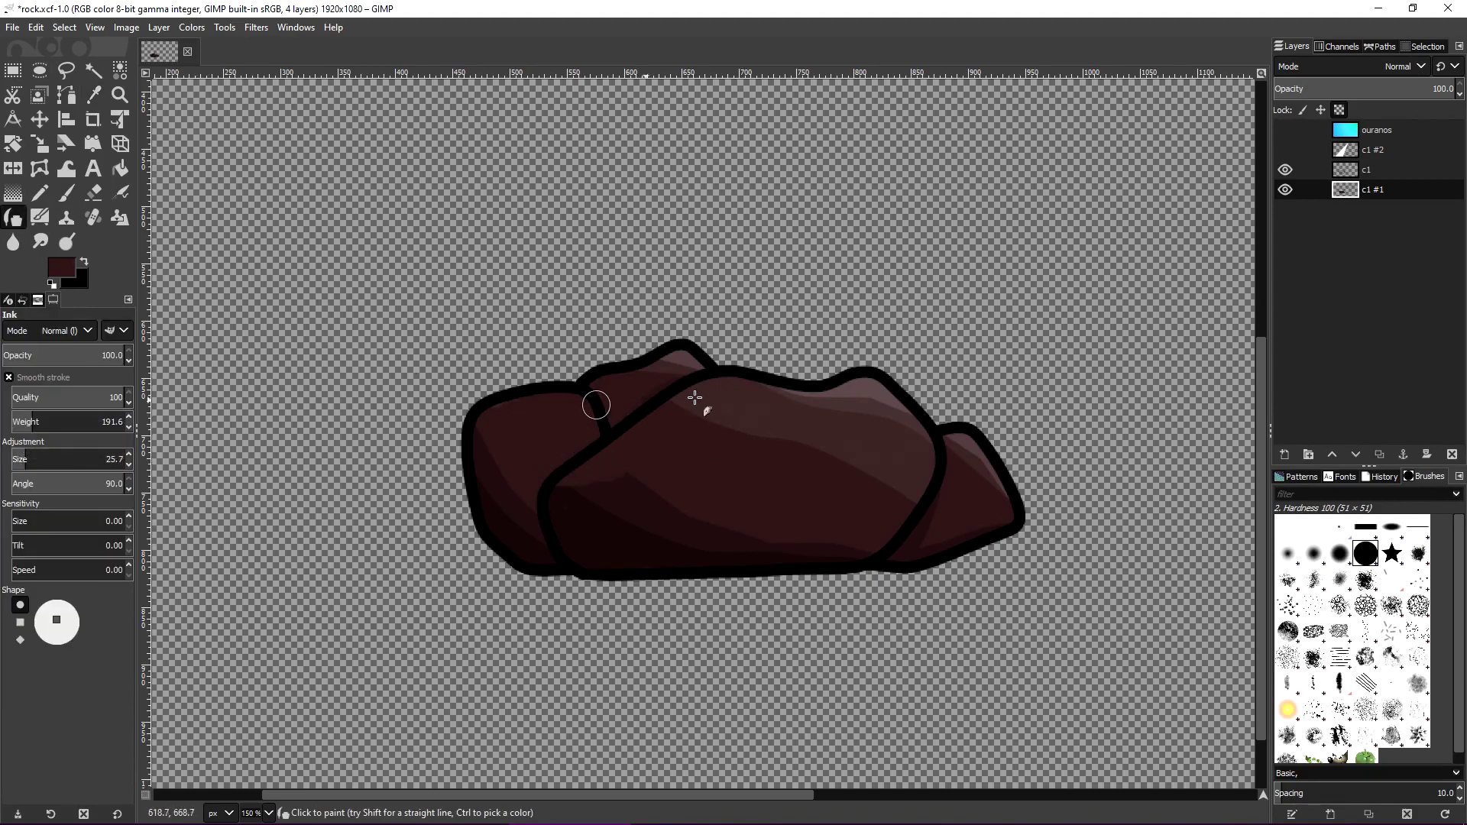
pyautogui.moveTo(772, 412); pyautogui.dragTo(898, 378)
pyautogui.moveTo(489, 512); pyautogui.dragTo(744, 546)
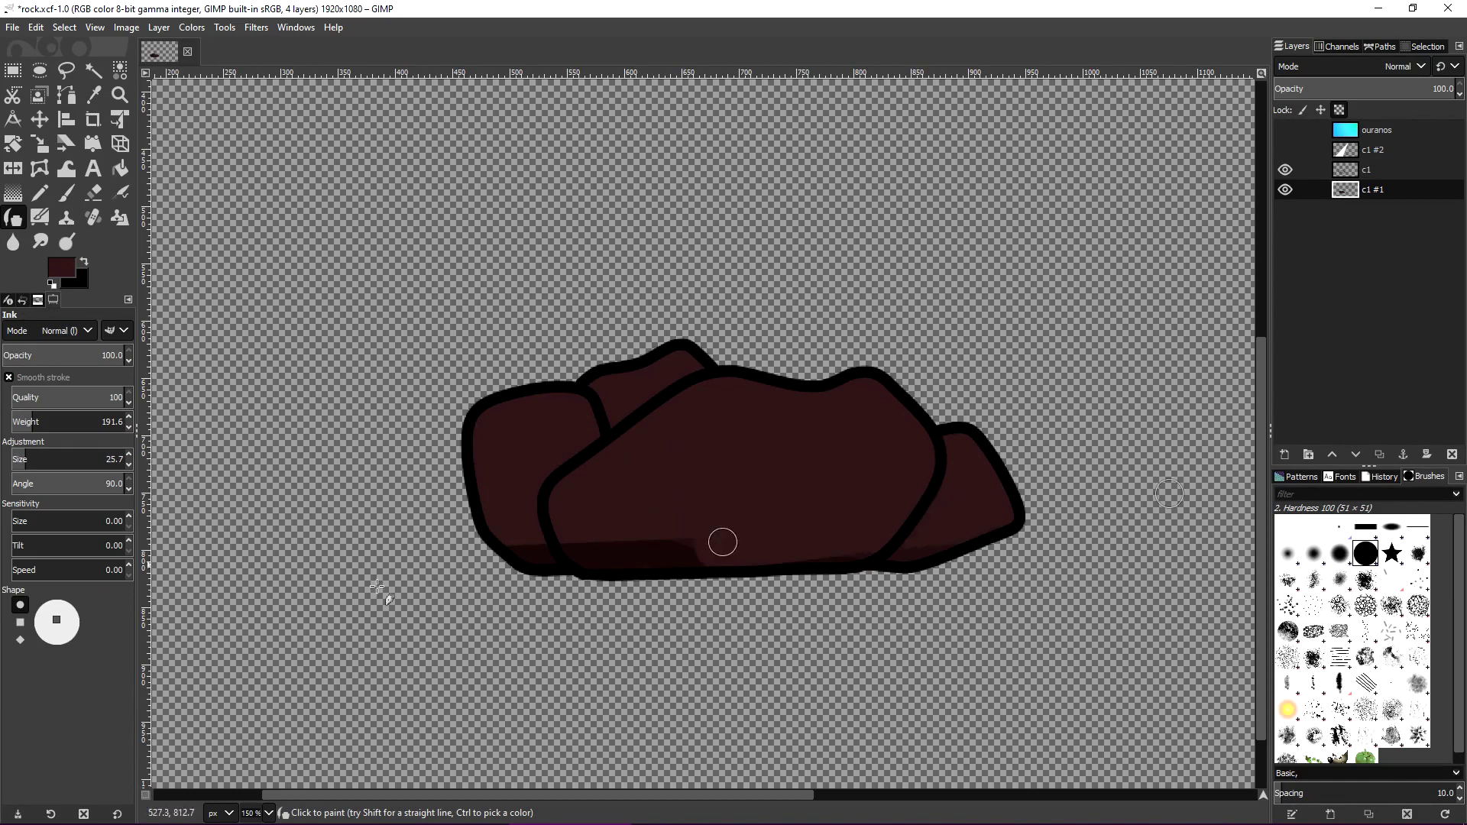
pyautogui.click(12, 27)
pyautogui.click(42, 175)
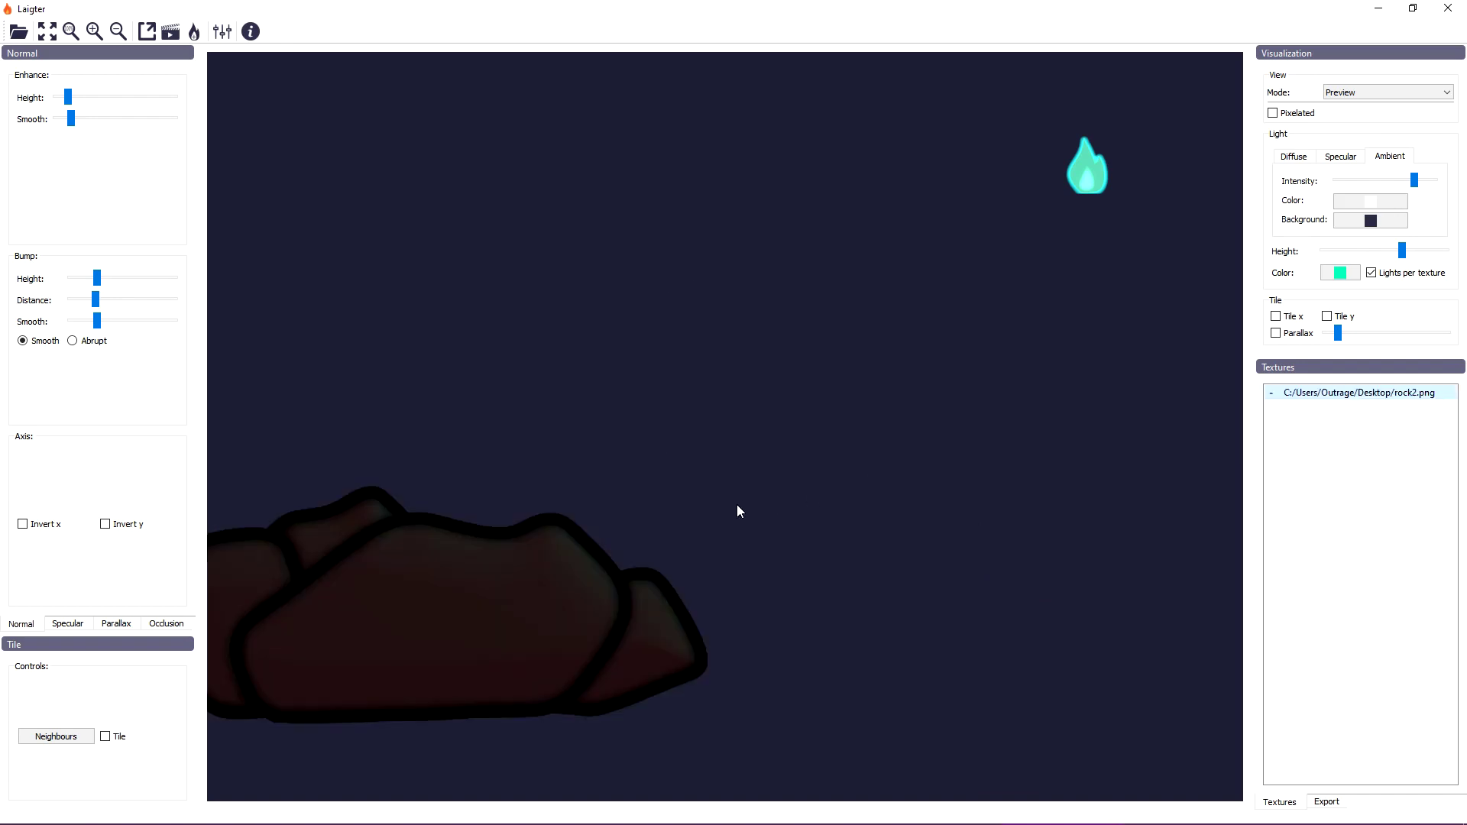
# Frame the rock in the preview and make the preview light yellow.
pyautogui.moveTo(741, 508); pyautogui.dragTo(956, 365)
pyautogui.moveTo(1074, 191); pyautogui.dragTo(1070, 245)
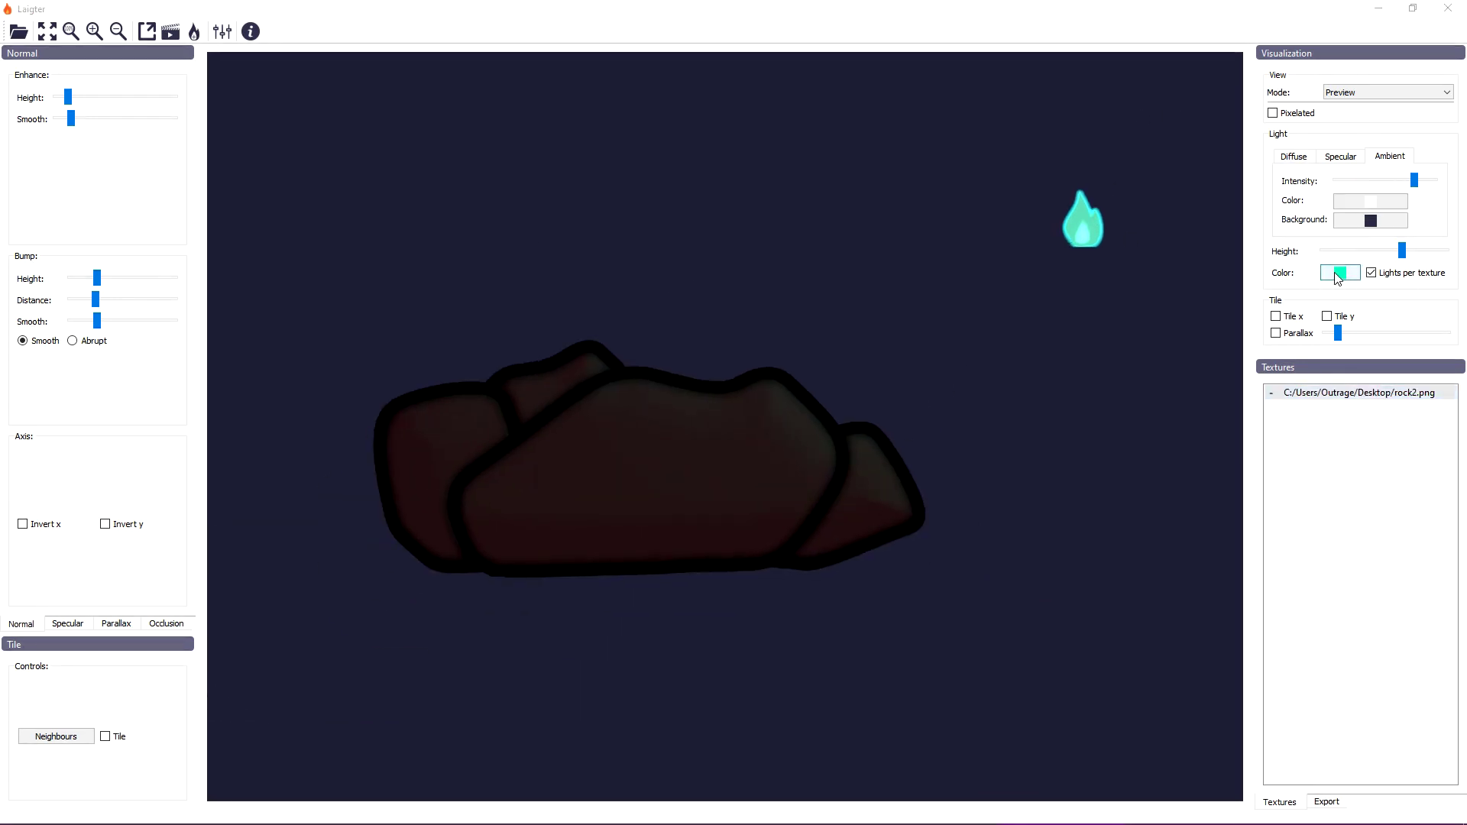
pyautogui.click(1340, 273)
pyautogui.click(702, 349)
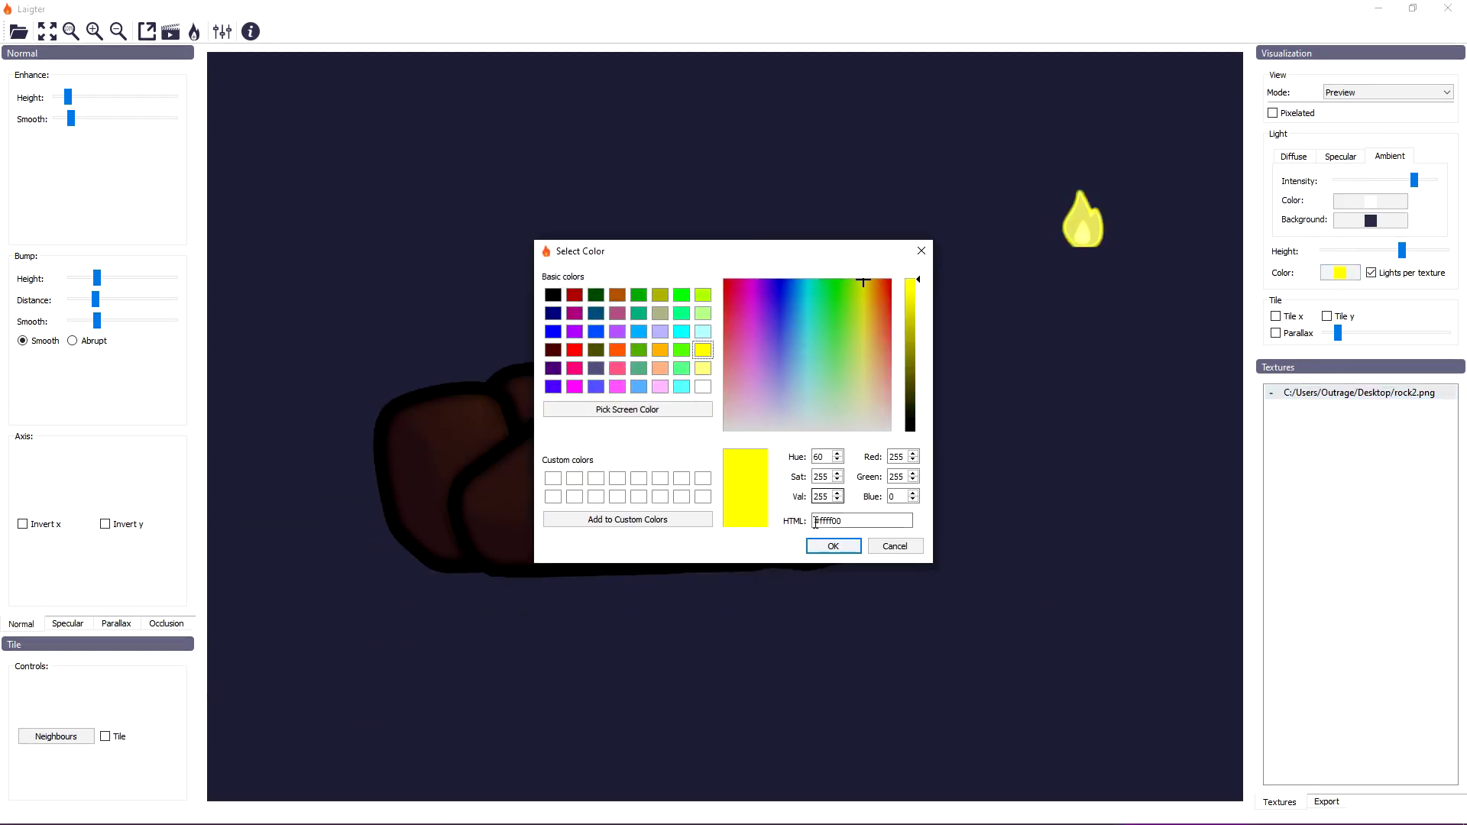
pyautogui.click(833, 545)
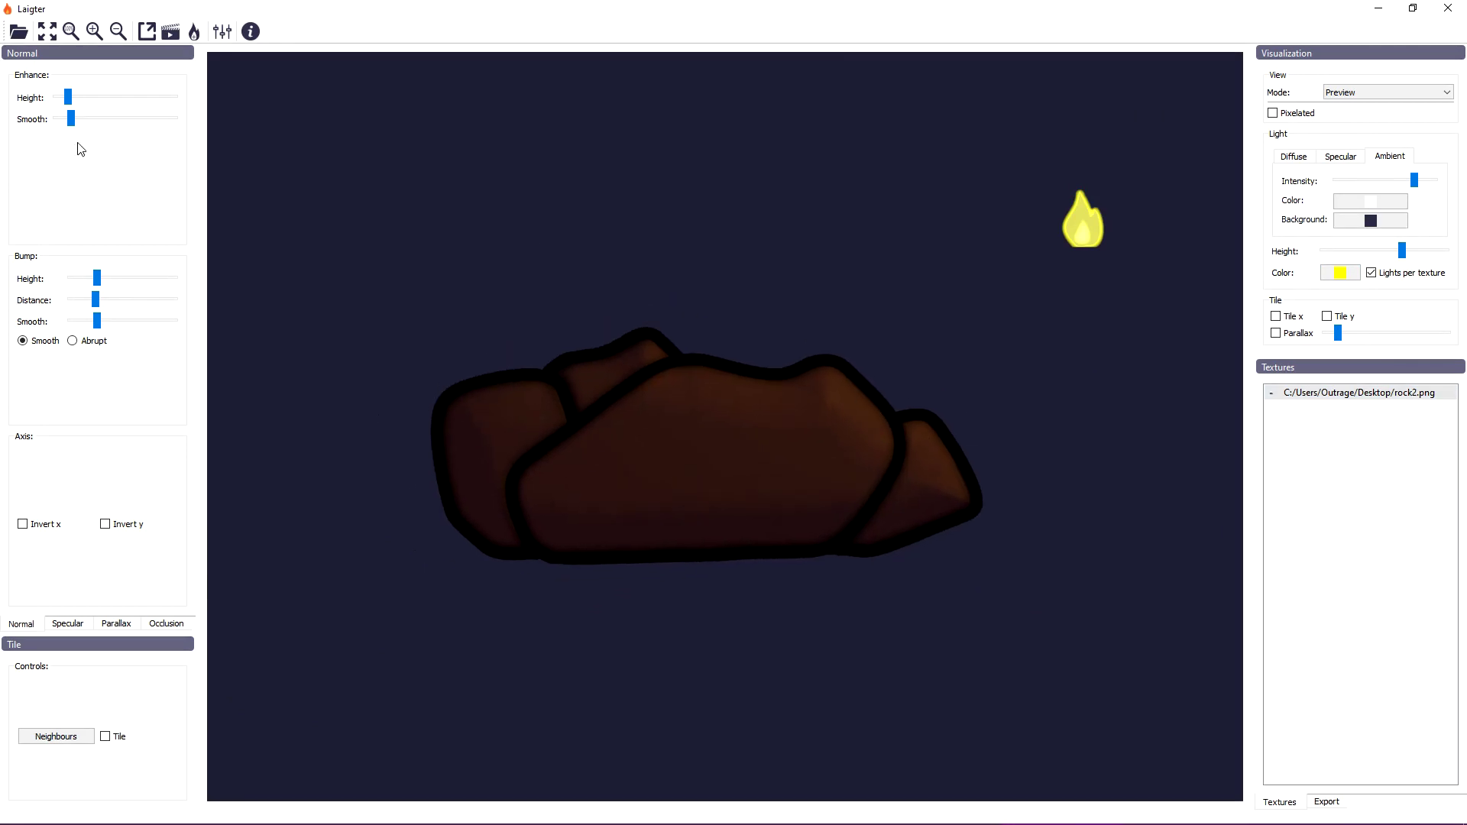
pyautogui.moveTo(993, 235)
pyautogui.mouseDown()
pyautogui.moveTo(663, 79)
pyautogui.moveTo(1110, 104)
pyautogui.mouseUp()
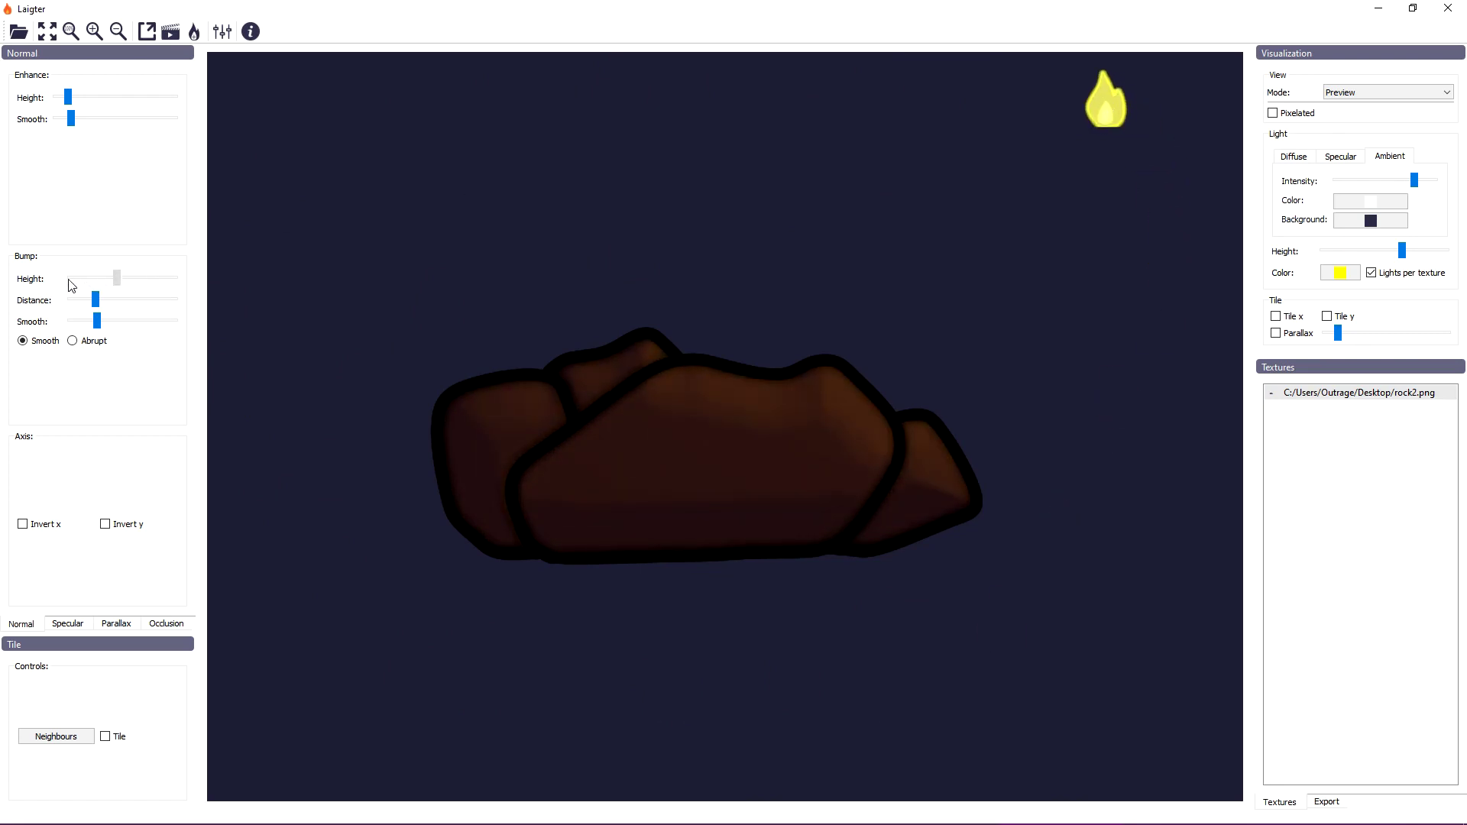
# Flatten the rock's bump height and sweep the preview light around to test the shading.
pyautogui.click(69, 279)
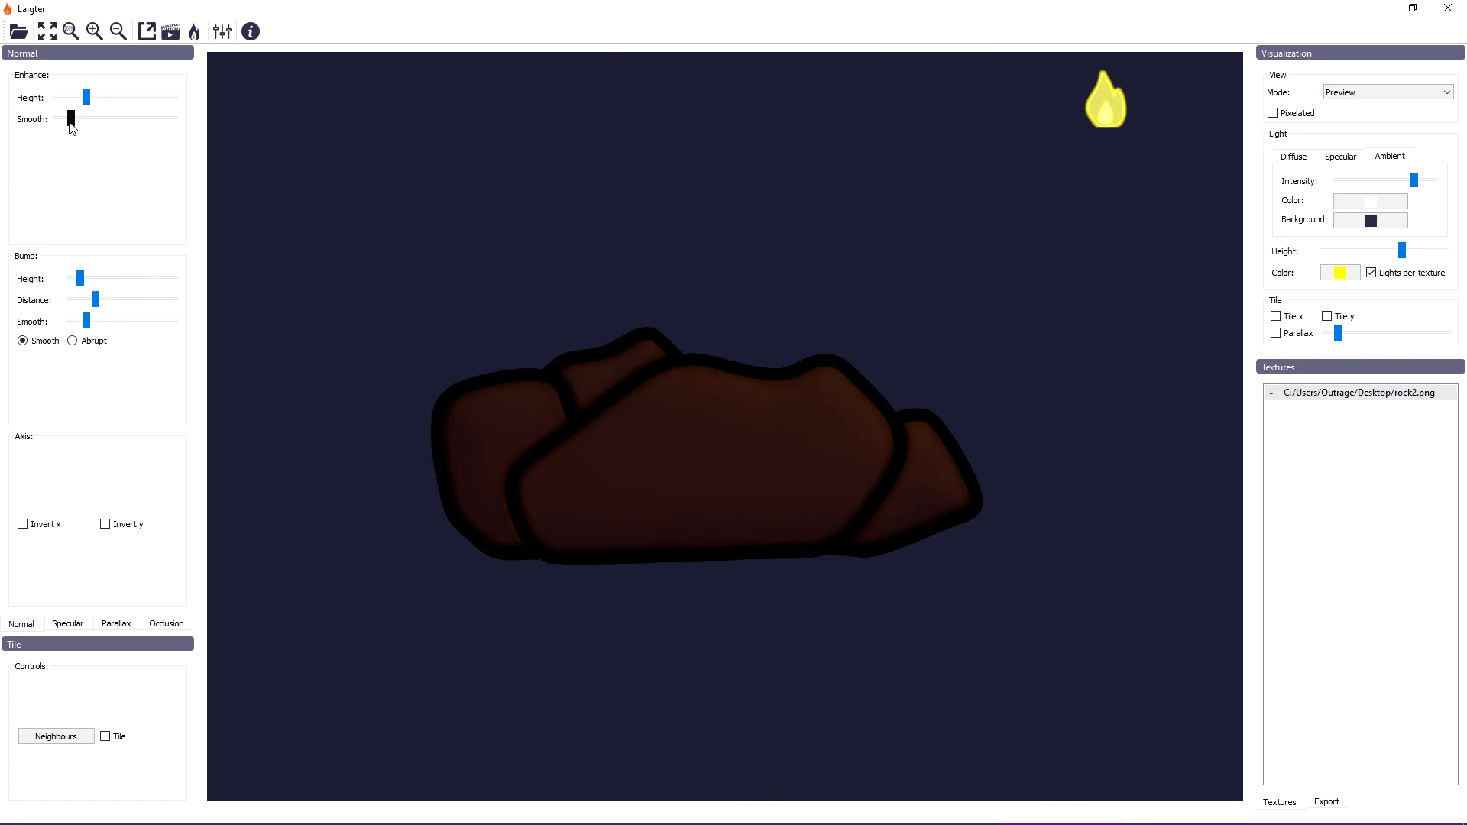
pyautogui.moveTo(1102, 114); pyautogui.dragTo(1024, 149)
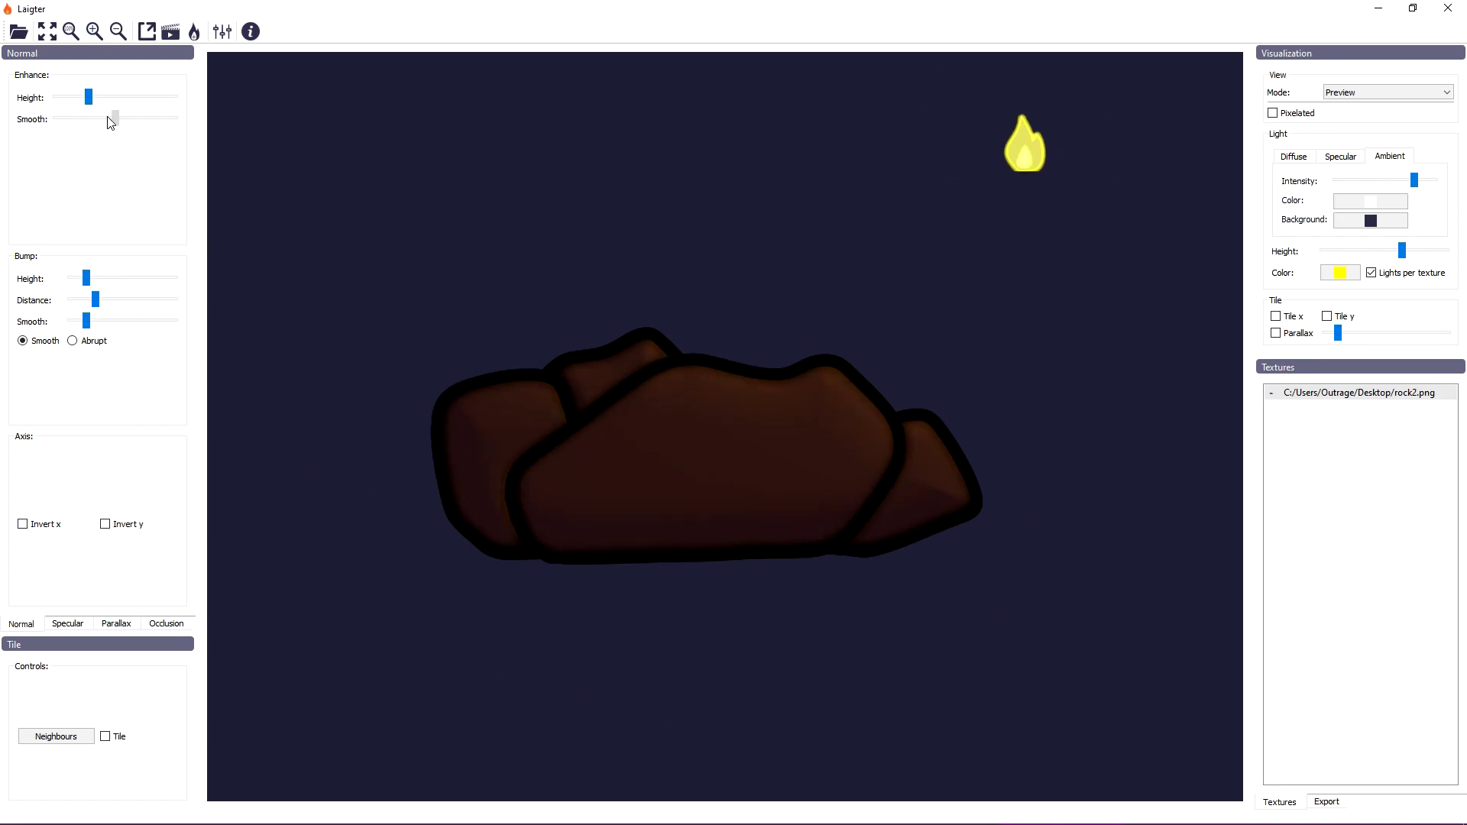
pyautogui.moveTo(992, 156); pyautogui.dragTo(1052, 151)
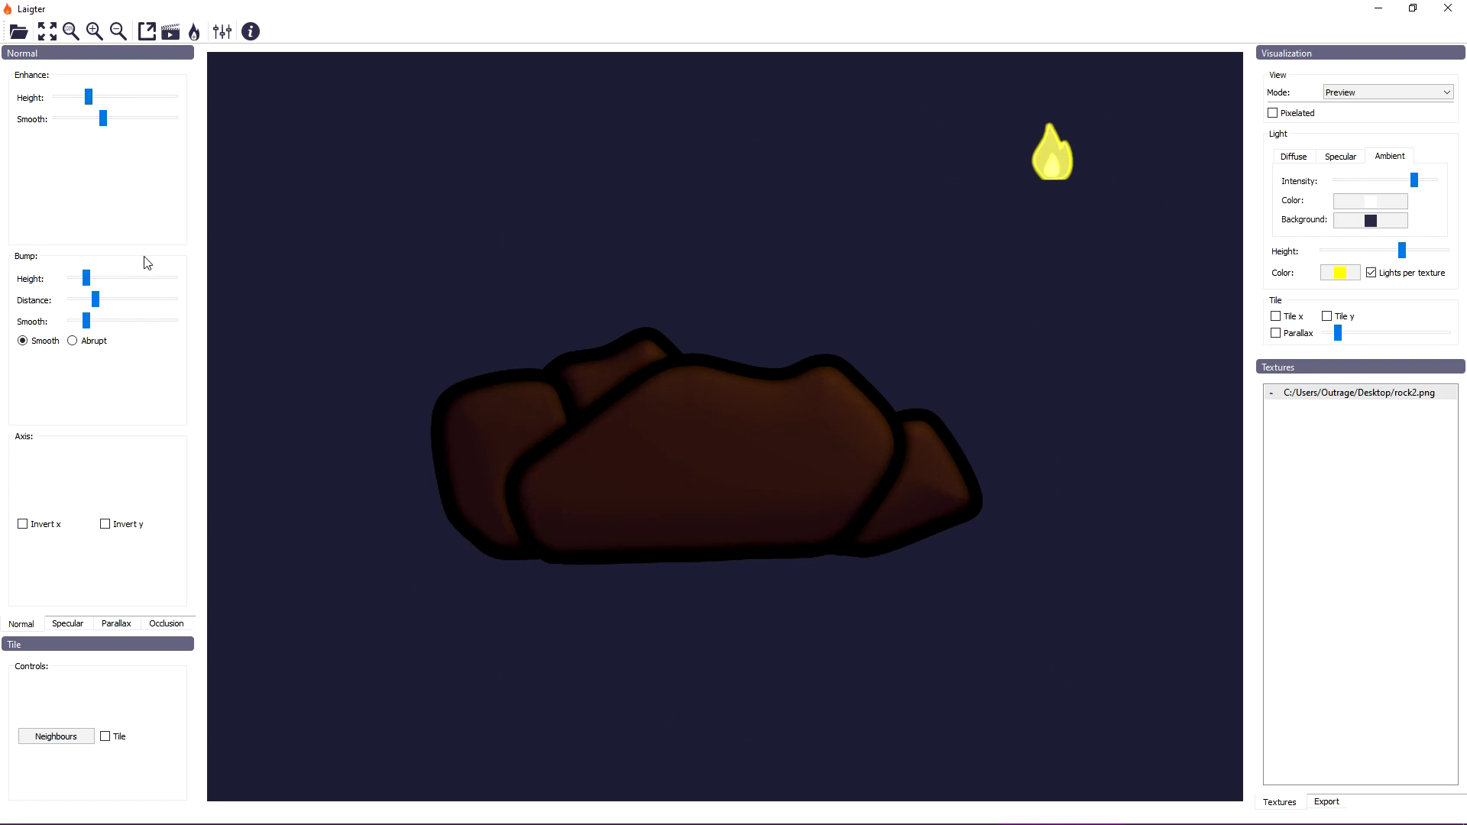
pyautogui.moveTo(1052, 150)
pyautogui.mouseDown()
pyautogui.moveTo(288, 278)
pyautogui.moveTo(668, 616)
pyautogui.moveTo(978, 114)
pyautogui.moveTo(405, 579)
pyautogui.mouseUp()
pyautogui.click(1106, 133)
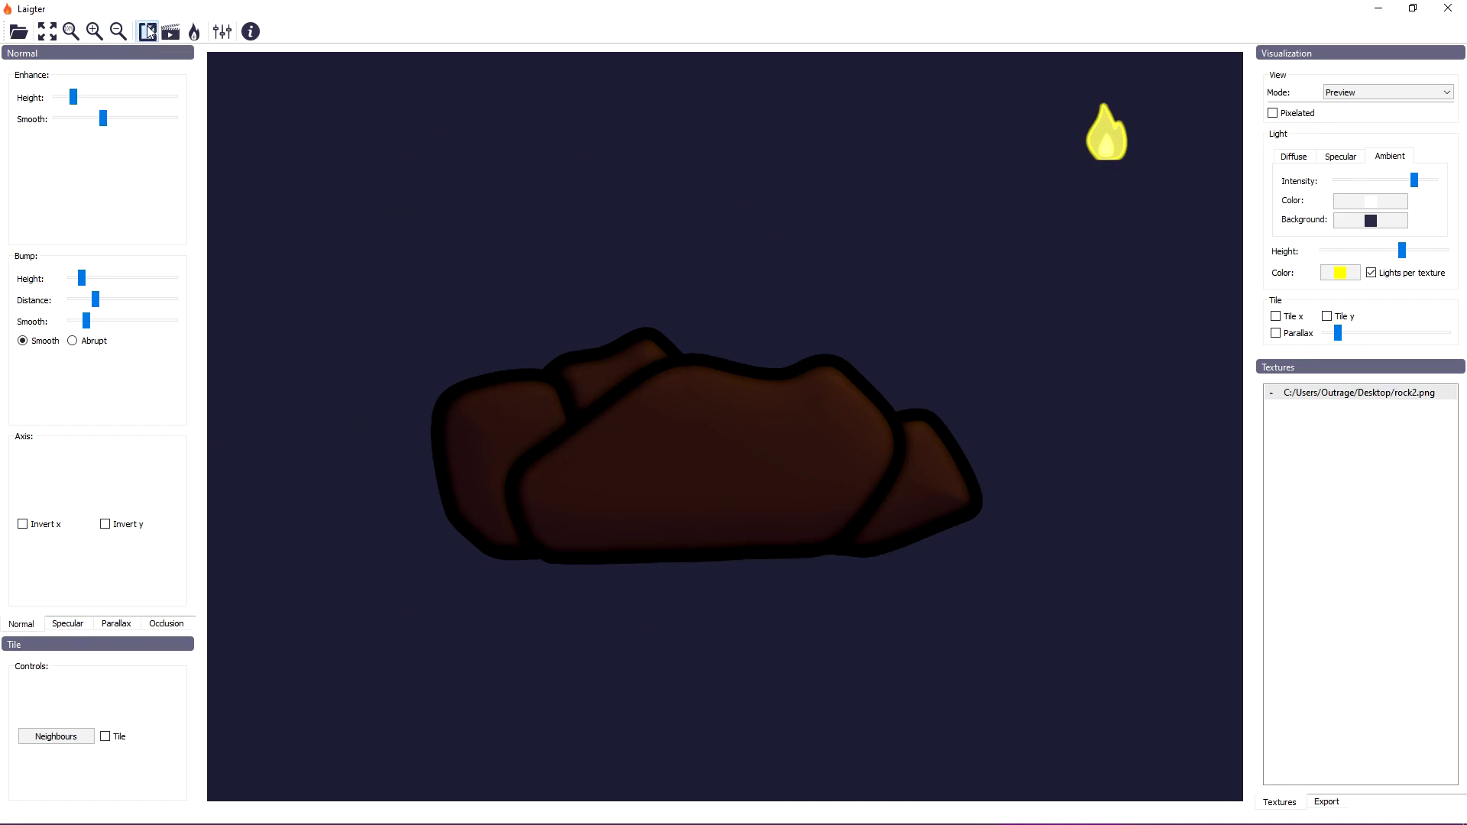
pyautogui.rightClick(505, 645)
pyautogui.moveTo(544, 266)
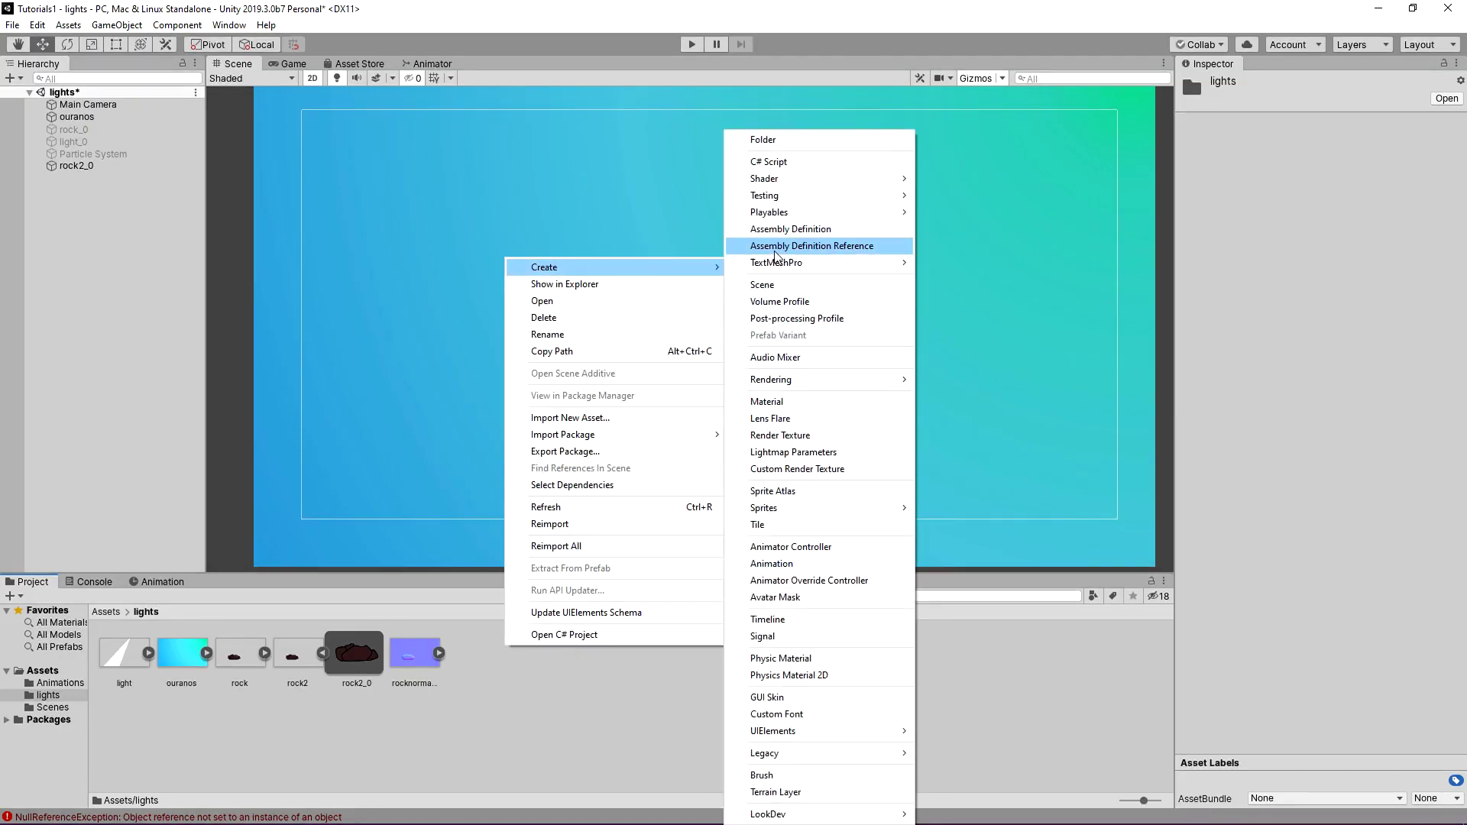
# Create a normalmapRock material using the Legacy Transparent/Cutout/Bumped Diffuse shader.
pyautogui.click(811, 407)
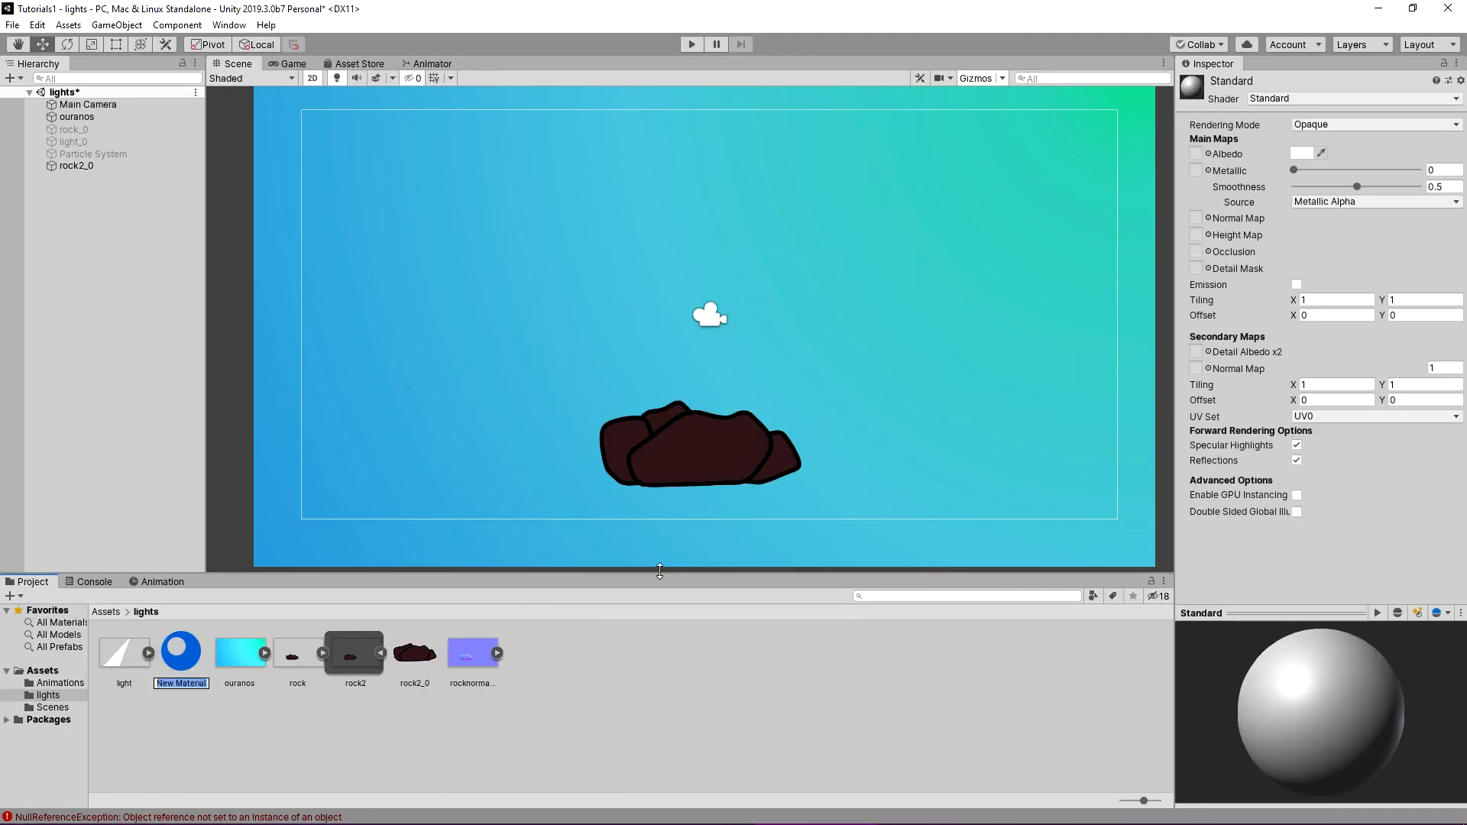
pyautogui.write('normalmapRock')
pyautogui.press('Return')
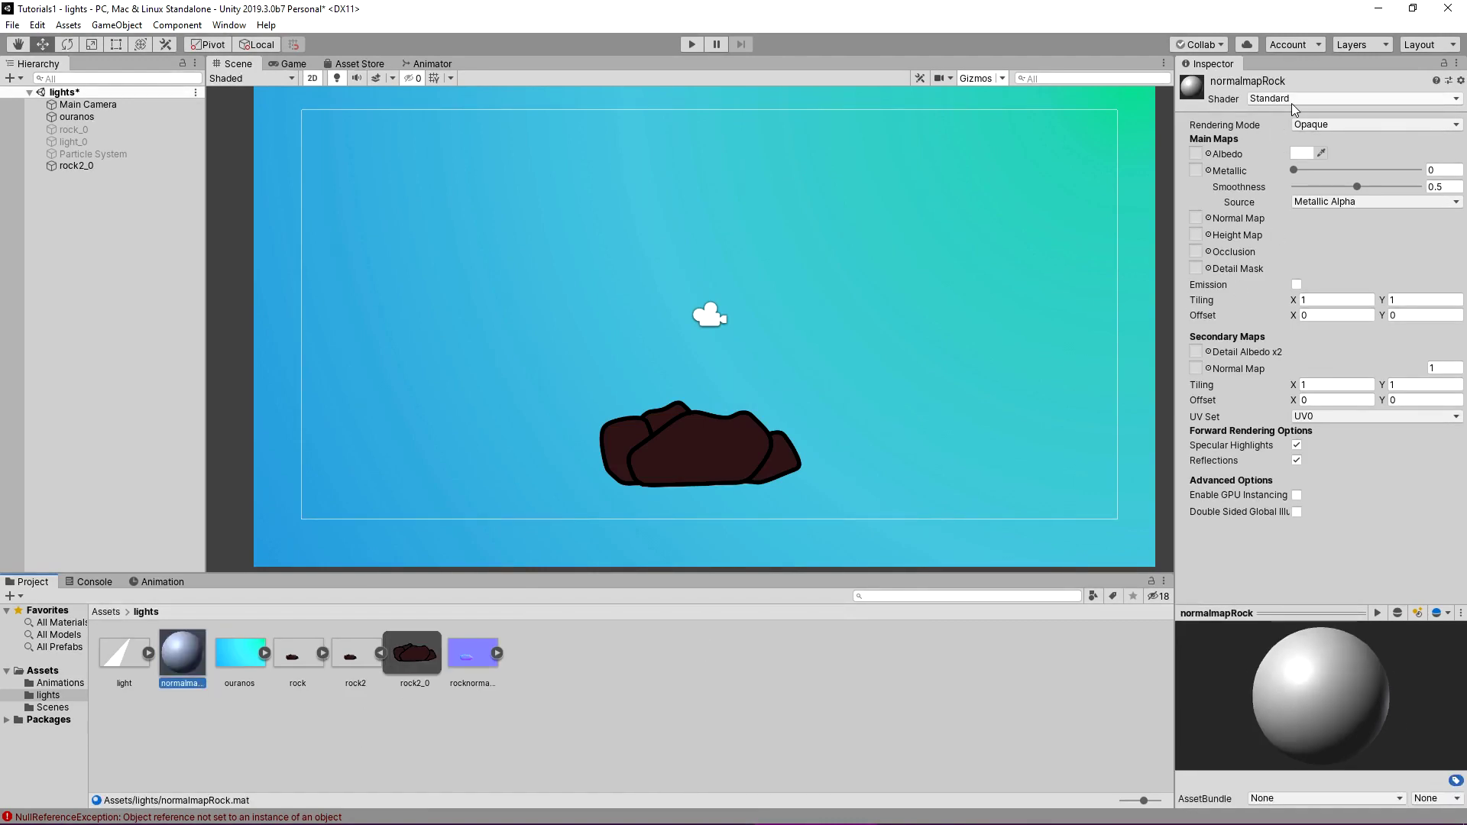
pyautogui.click(1291, 99)
pyautogui.click(1308, 202)
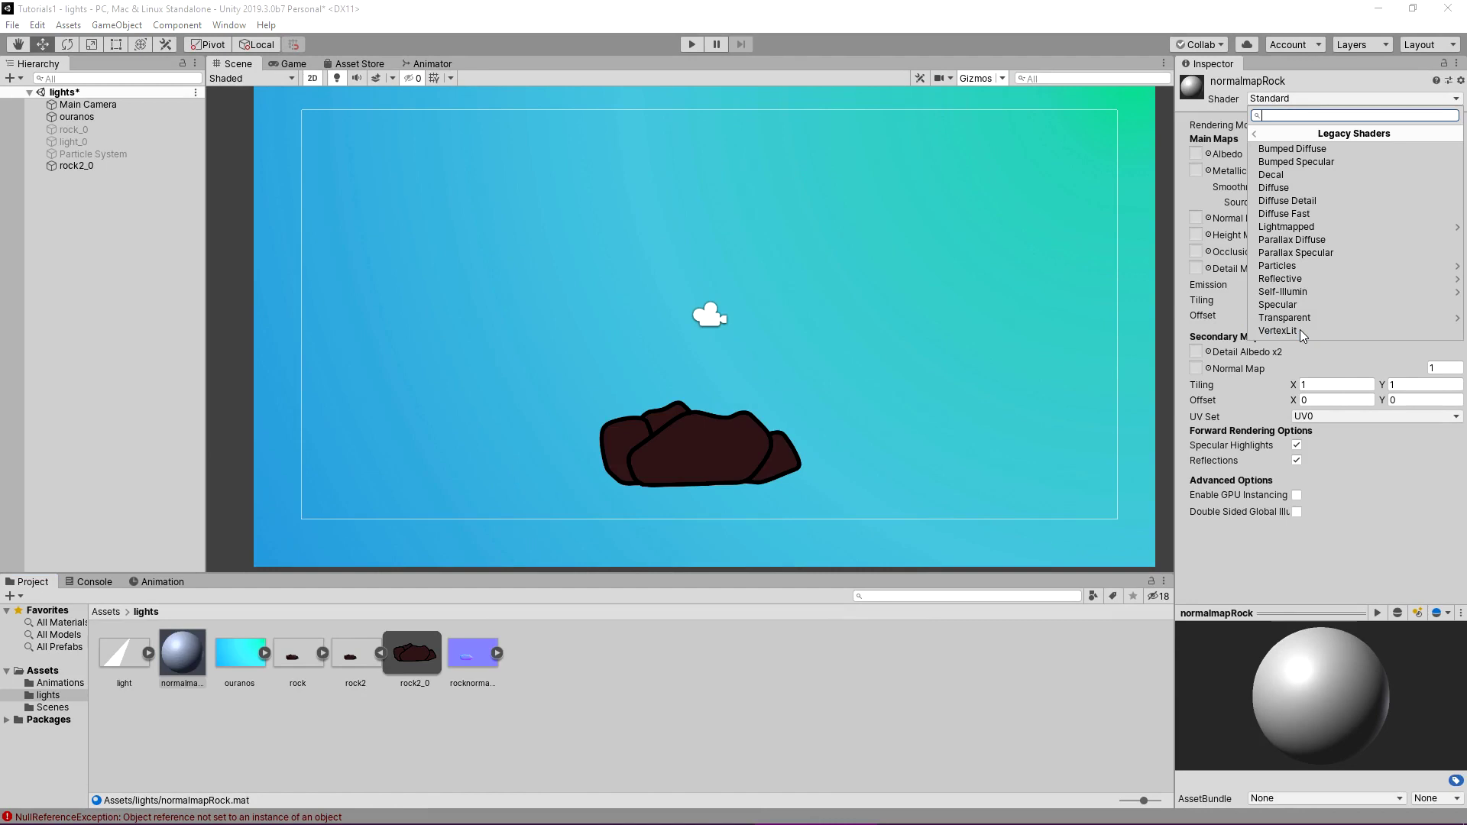
pyautogui.click(1305, 317)
pyautogui.click(1303, 239)
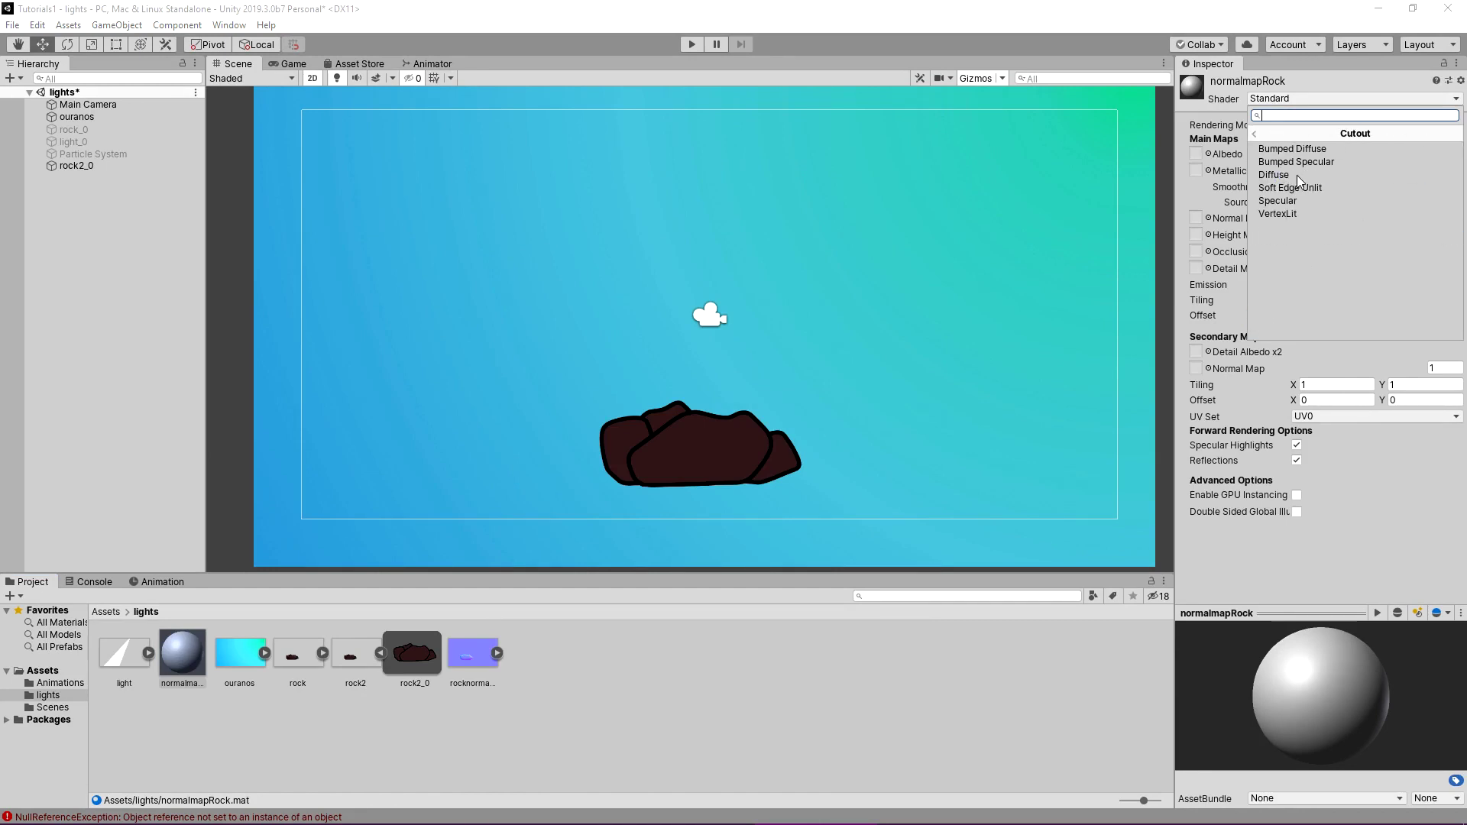
pyautogui.click(1305, 148)
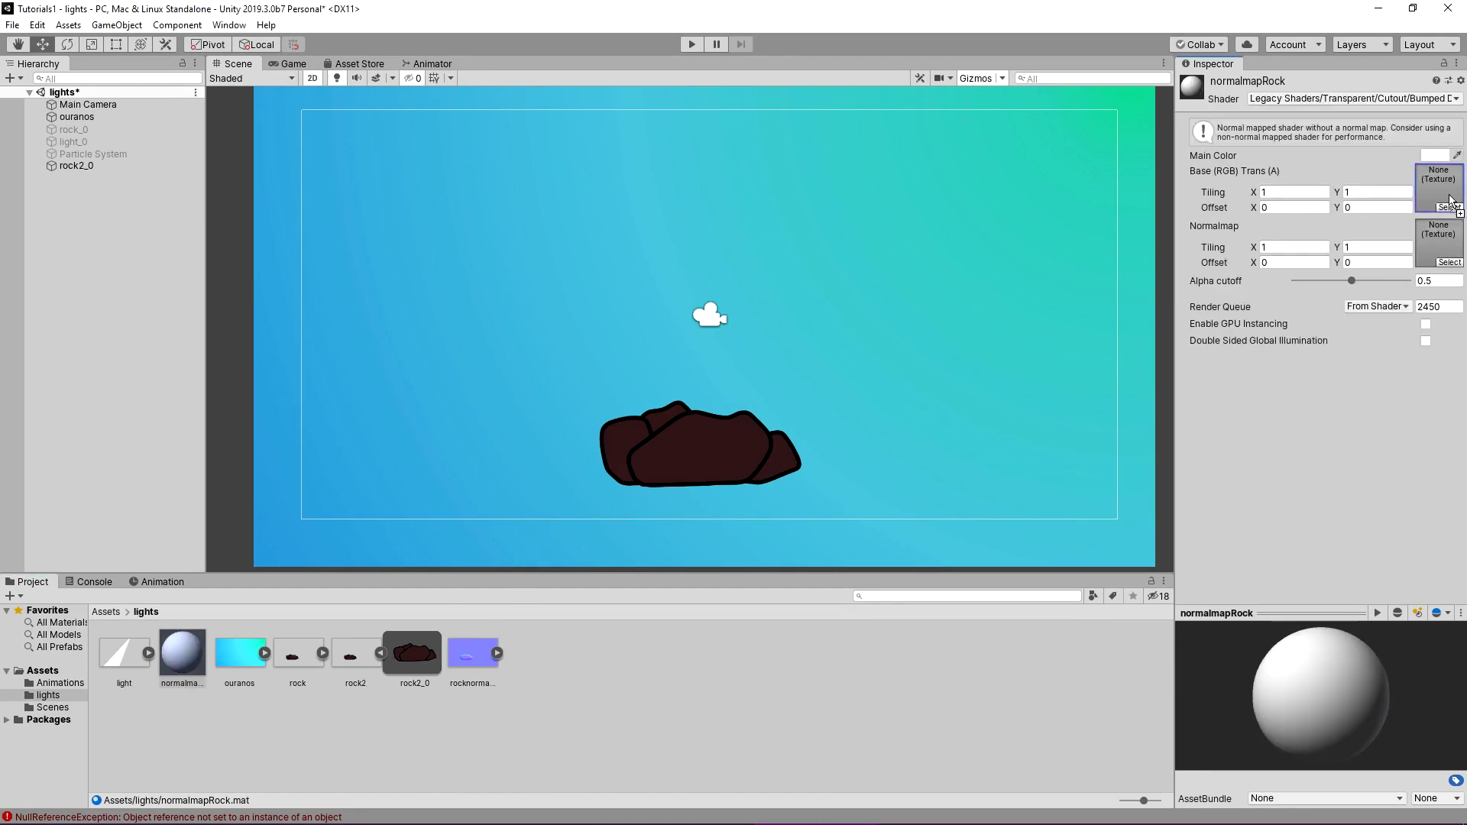
# Assign the rock texture and rocknormal normal map, with alpha cutoff 0.005.
pyautogui.moveTo(1451, 201); pyautogui.dragTo(1451, 202)
pyautogui.moveTo(1438, 254); pyautogui.dragTo(1437, 256)
pyautogui.write('0.005')
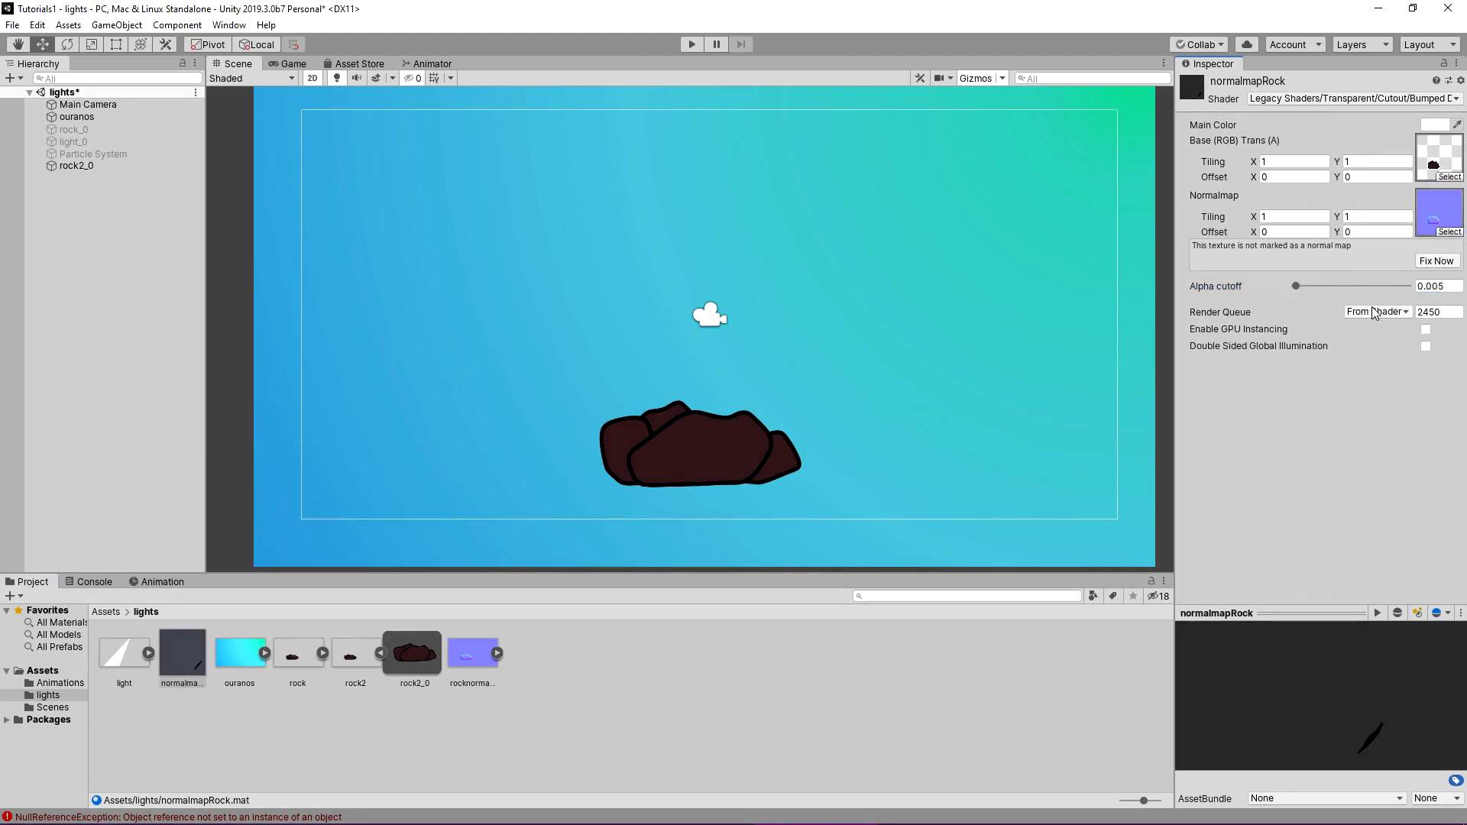
pyautogui.click(1437, 261)
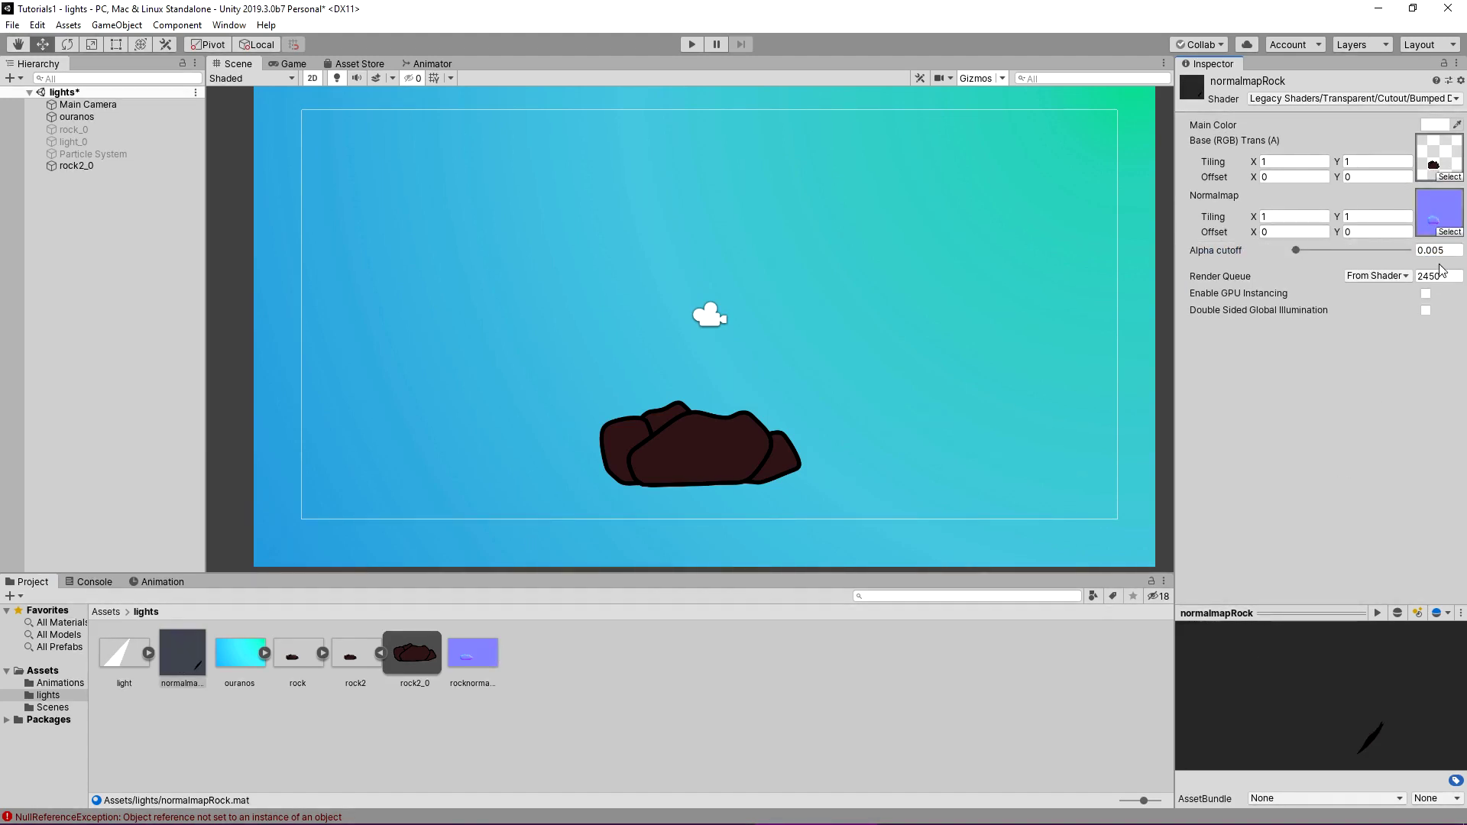
pyautogui.click(490, 662)
pyautogui.click(90, 167)
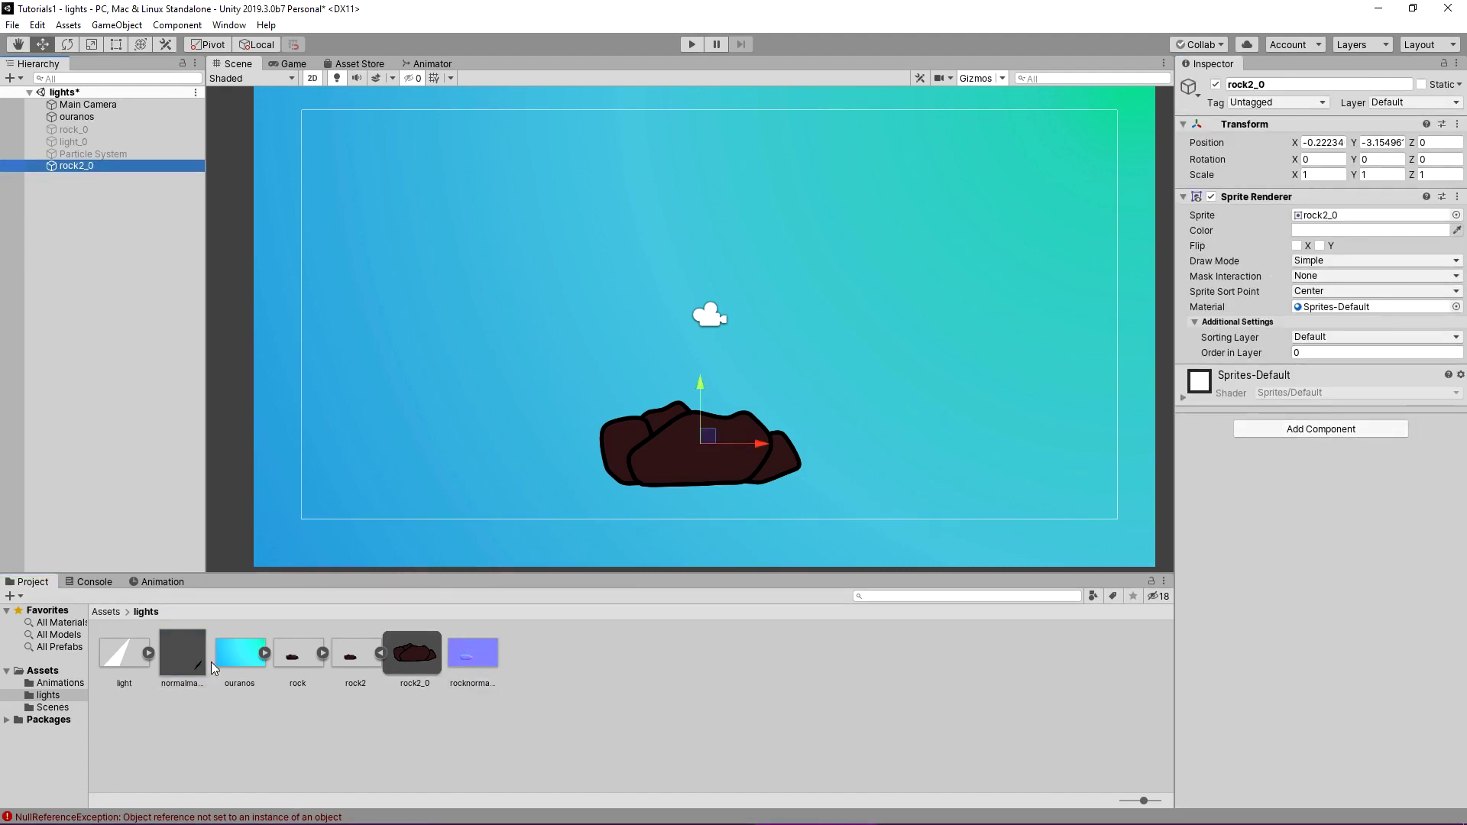
# Apply normalmapRock to rock2_0 and set its Order in Layer to 5, checking the background's order.
pyautogui.moveTo(182, 652); pyautogui.dragTo(1341, 489)
pyautogui.scroll(1, 658, 487)
pyautogui.moveTo(659, 488); pyautogui.dragTo(650, 457, button='middle')
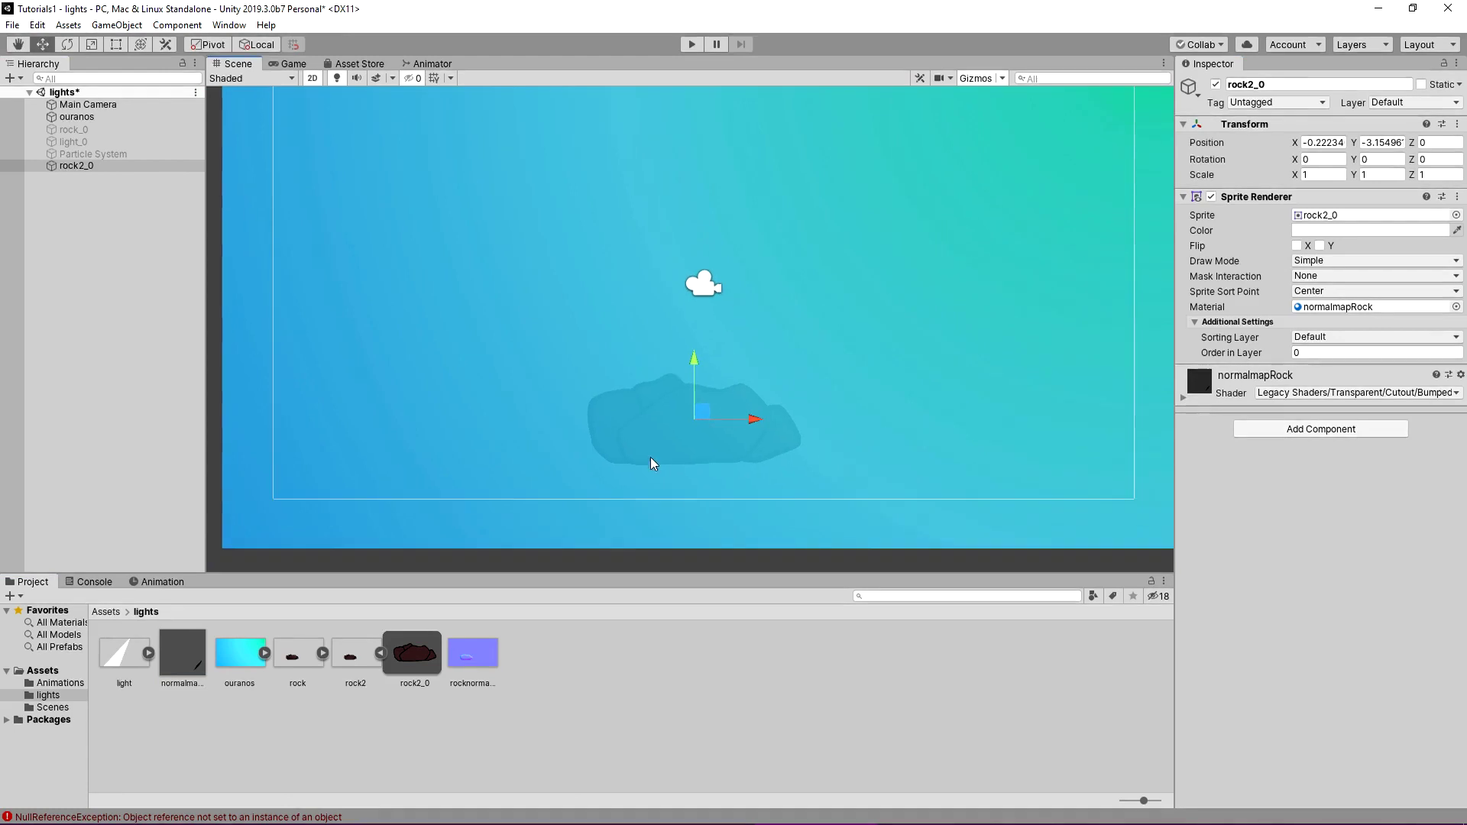
pyautogui.scroll(-1, 651, 457)
pyautogui.click(1310, 352)
pyautogui.click(697, 396)
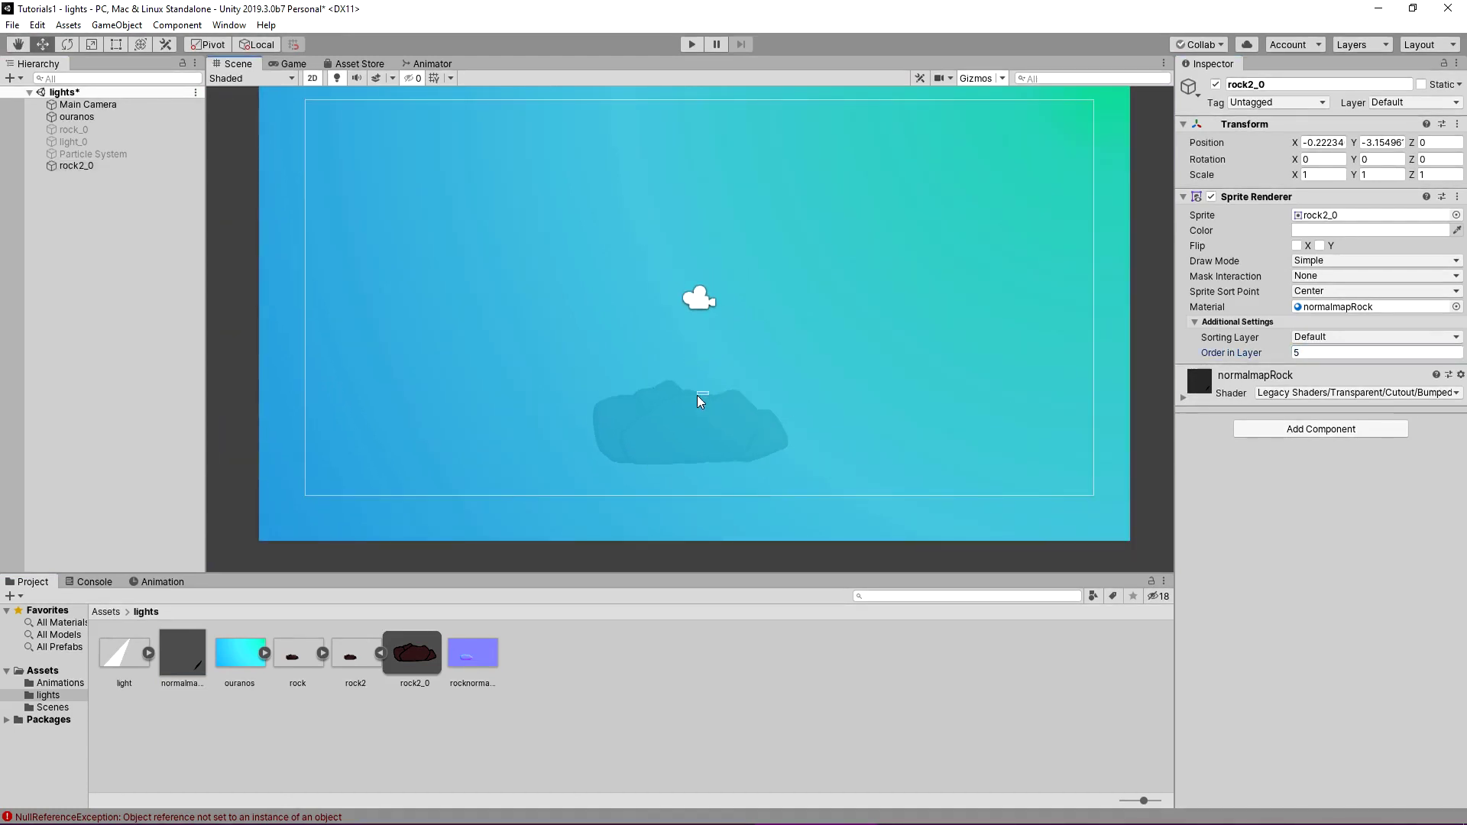
pyautogui.click(77, 165)
pyautogui.click(1095, 300)
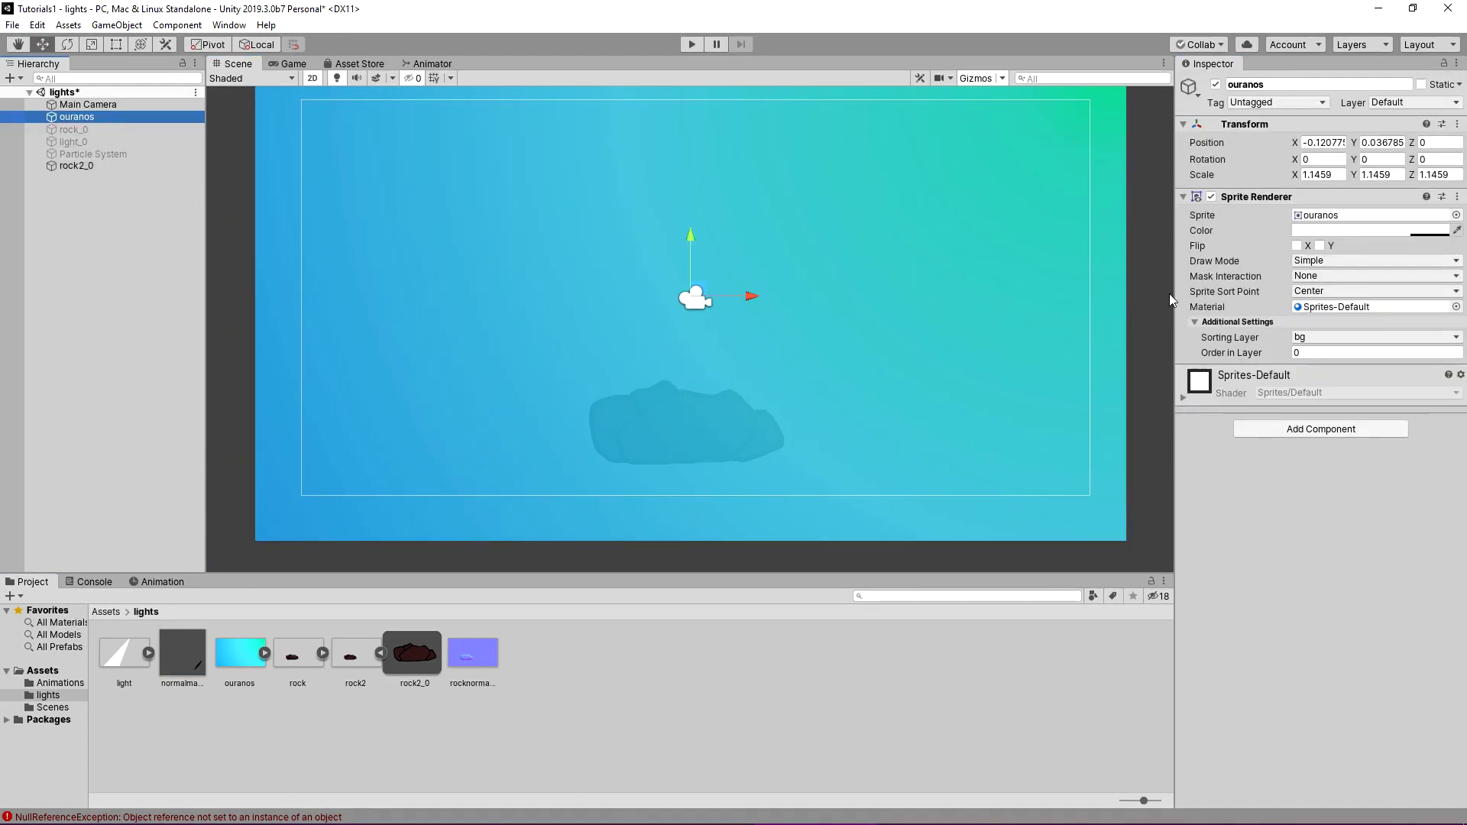
pyautogui.click(1306, 353)
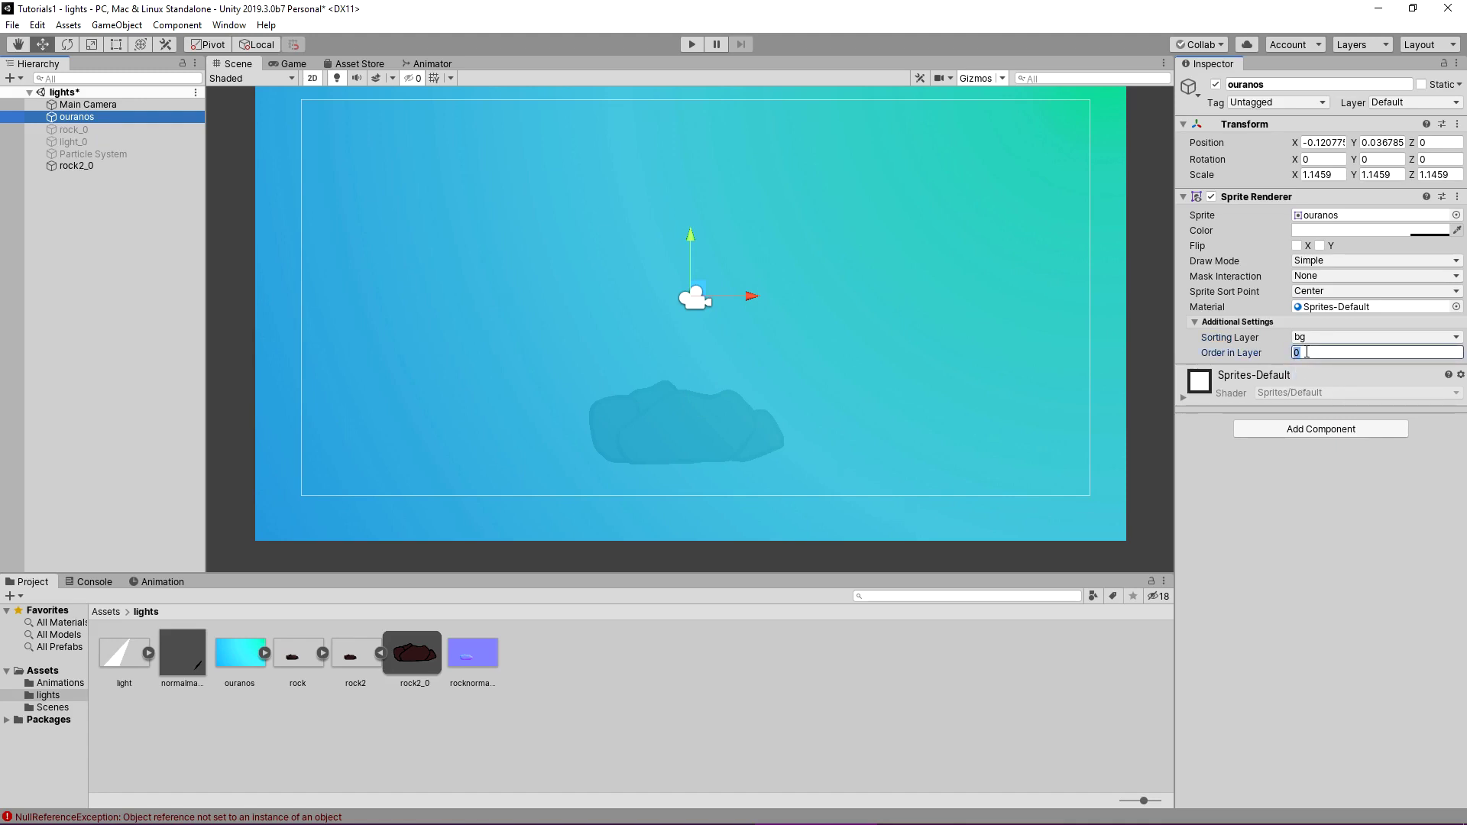
# Reposition the rock in the scene and set its Z position to -3.58.
pyautogui.click(105, 165)
pyautogui.moveTo(724, 428); pyautogui.dragTo(1117, 428)
pyautogui.moveTo(1117, 428); pyautogui.dragTo(980, 415, button='middle')
pyautogui.moveTo(980, 414); pyautogui.dragTo(735, 395)
pyautogui.moveTo(819, 359); pyautogui.dragTo(940, 348, button='middle')
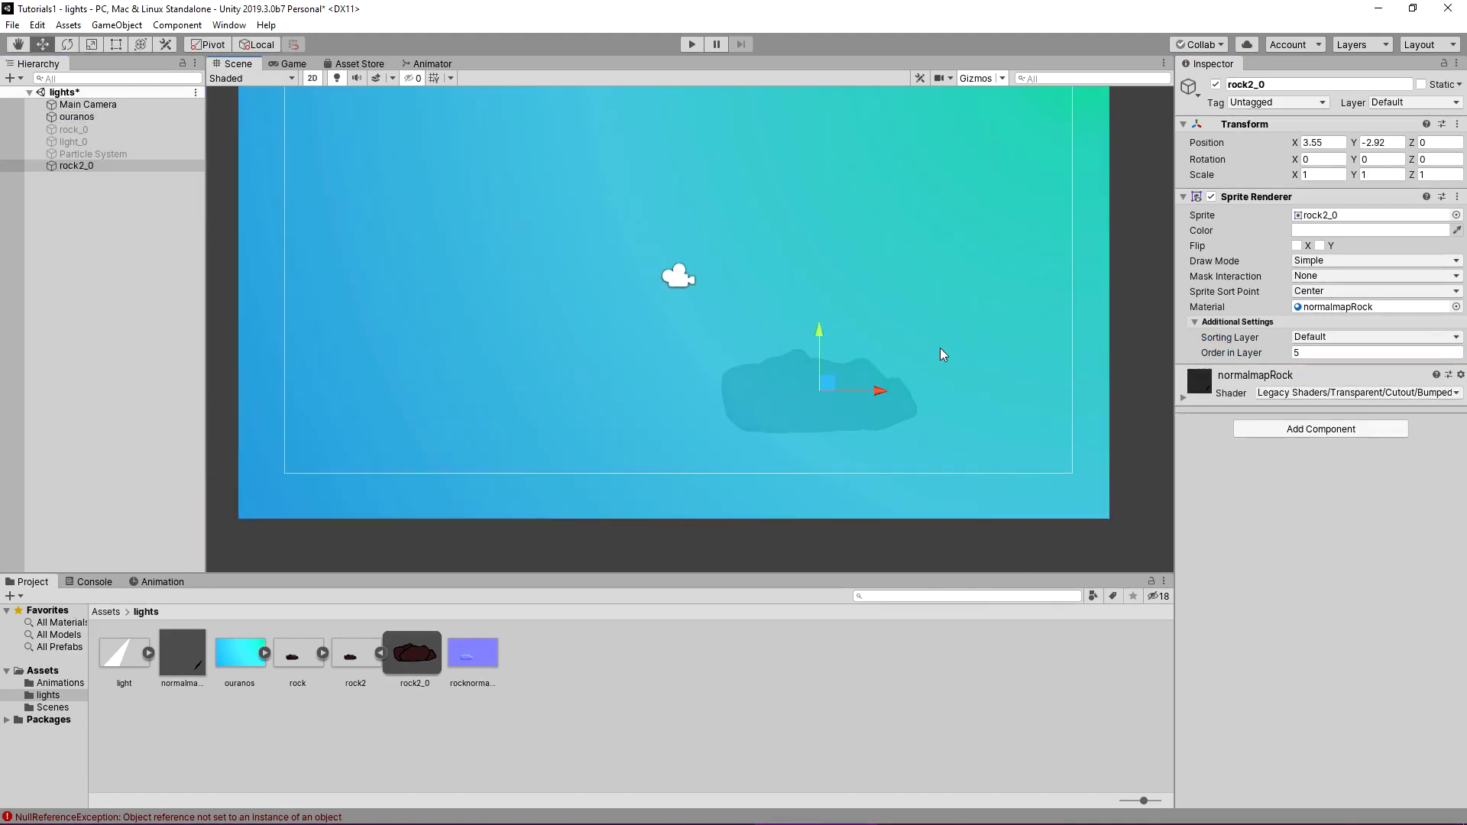
pyautogui.moveTo(831, 392); pyautogui.dragTo(813, 390)
pyautogui.write('-3.58')
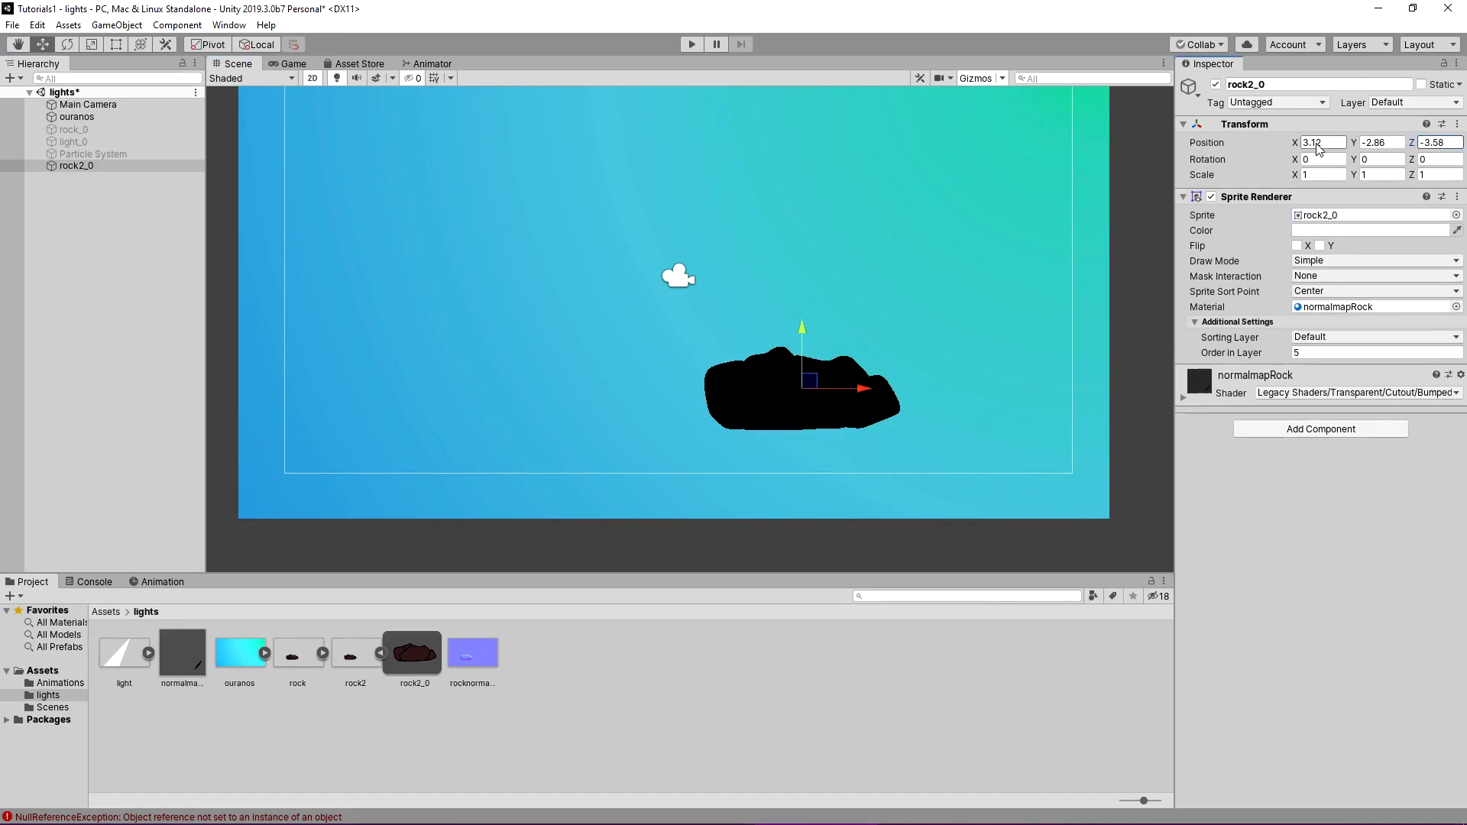
pyautogui.moveTo(801, 347)
pyautogui.mouseDown()
pyautogui.moveTo(735, 345)
pyautogui.moveTo(760, 382)
pyautogui.mouseUp()
pyautogui.scroll(-2, 735, 345)
pyautogui.rightClick(71, 258)
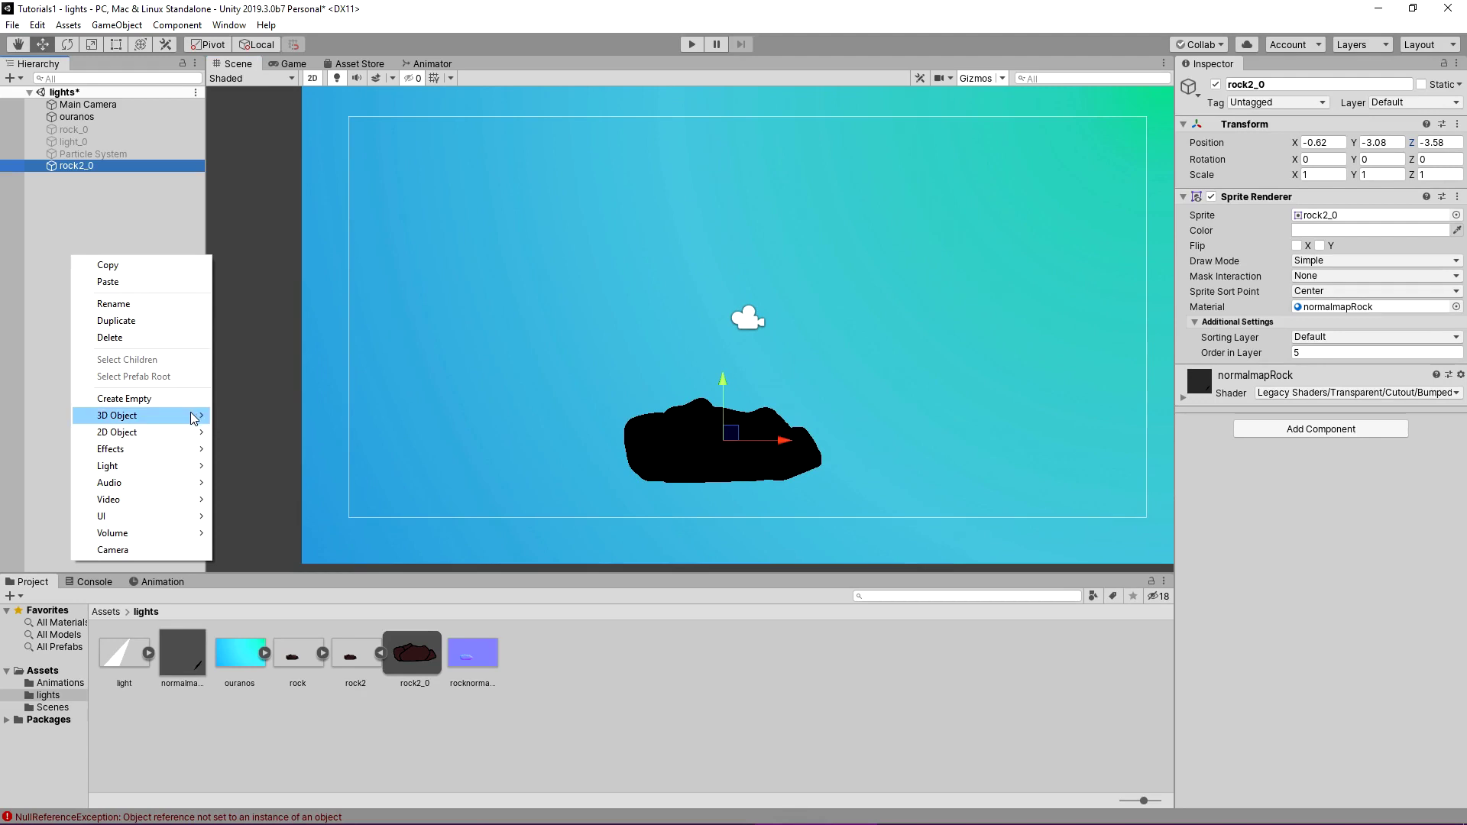
# Add a Point Light, move it up and right, and roughly raise its intensity and range.
pyautogui.moveTo(180, 465)
pyautogui.click(252, 499)
pyautogui.moveTo(658, 298); pyautogui.dragTo(912, 253)
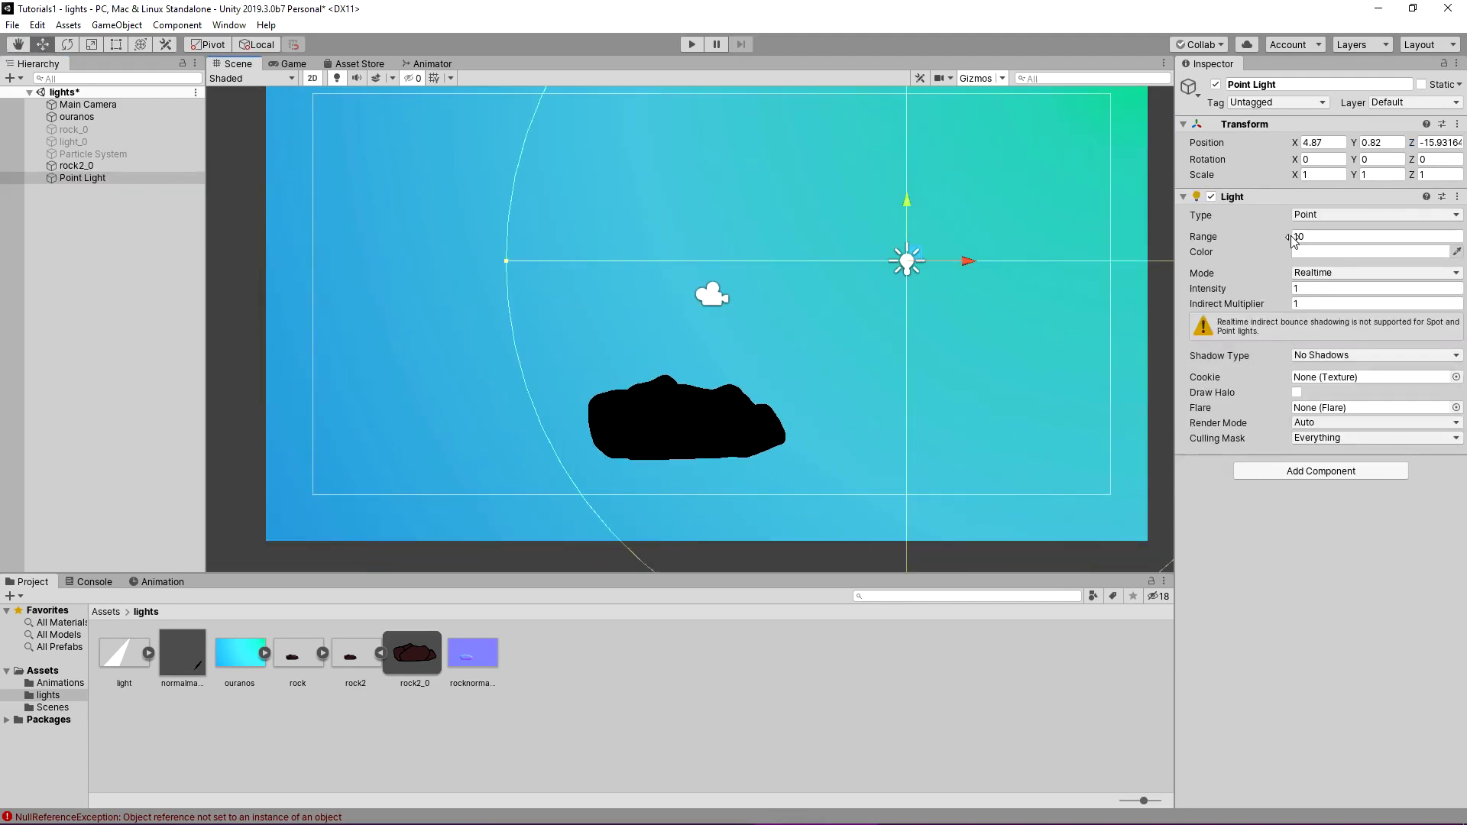
pyautogui.moveTo(1207, 288); pyautogui.dragTo(1437, 288)
pyautogui.moveTo(1203, 237); pyautogui.dragTo(1452, 235)
pyautogui.moveTo(912, 253)
pyautogui.mouseDown()
pyautogui.moveTo(861, 140)
pyautogui.moveTo(1043, 188)
pyautogui.mouseUp()
pyautogui.scroll(-1, 909, 146)
# Check the Game view, then set the light's range to 134.77 and colour to yellow.
pyautogui.click(296, 64)
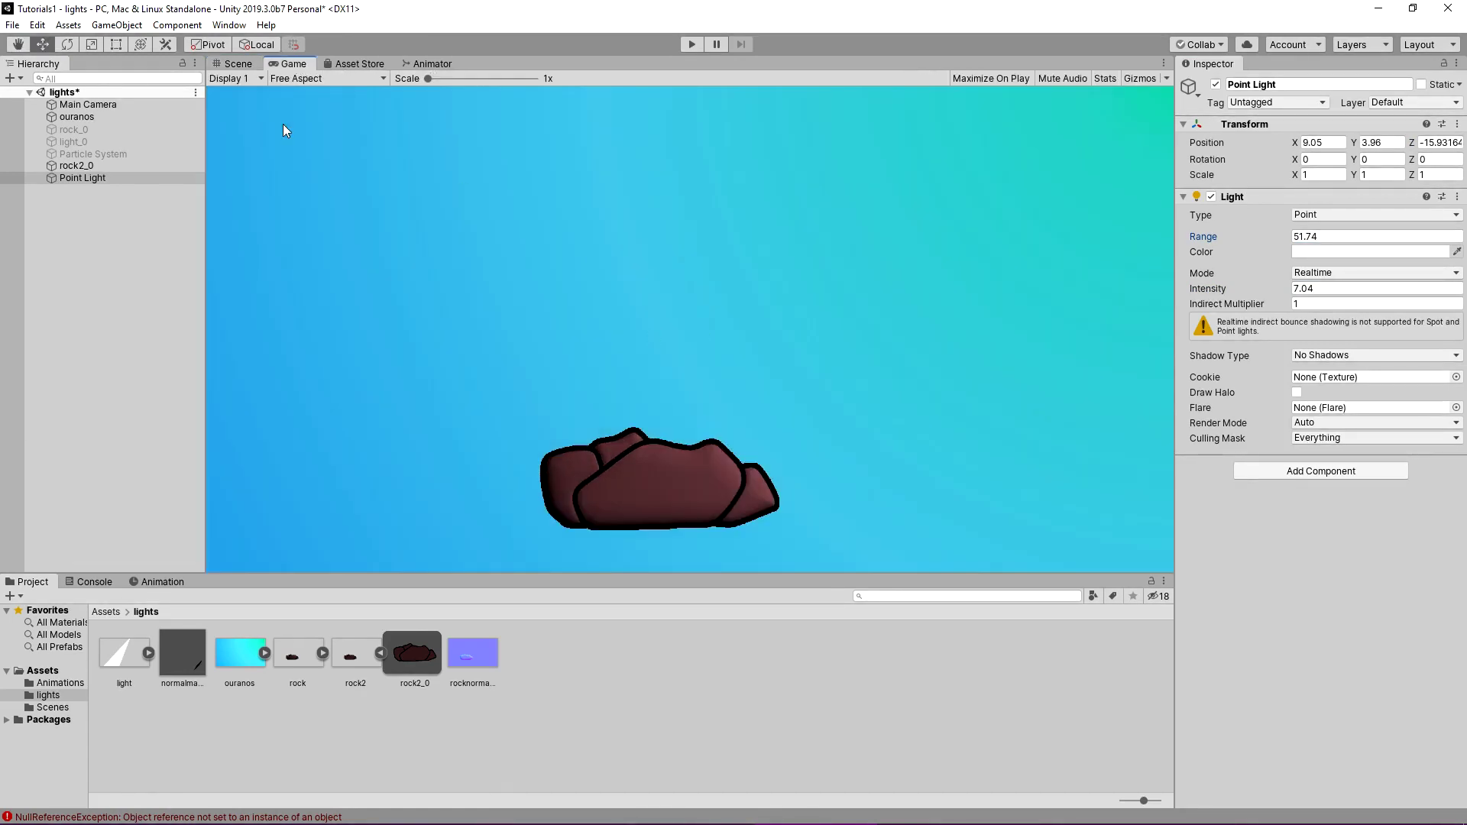
pyautogui.click(238, 64)
pyautogui.scroll(-1, 598, 392)
pyautogui.moveTo(1239, 241); pyautogui.dragTo(1337, 242)
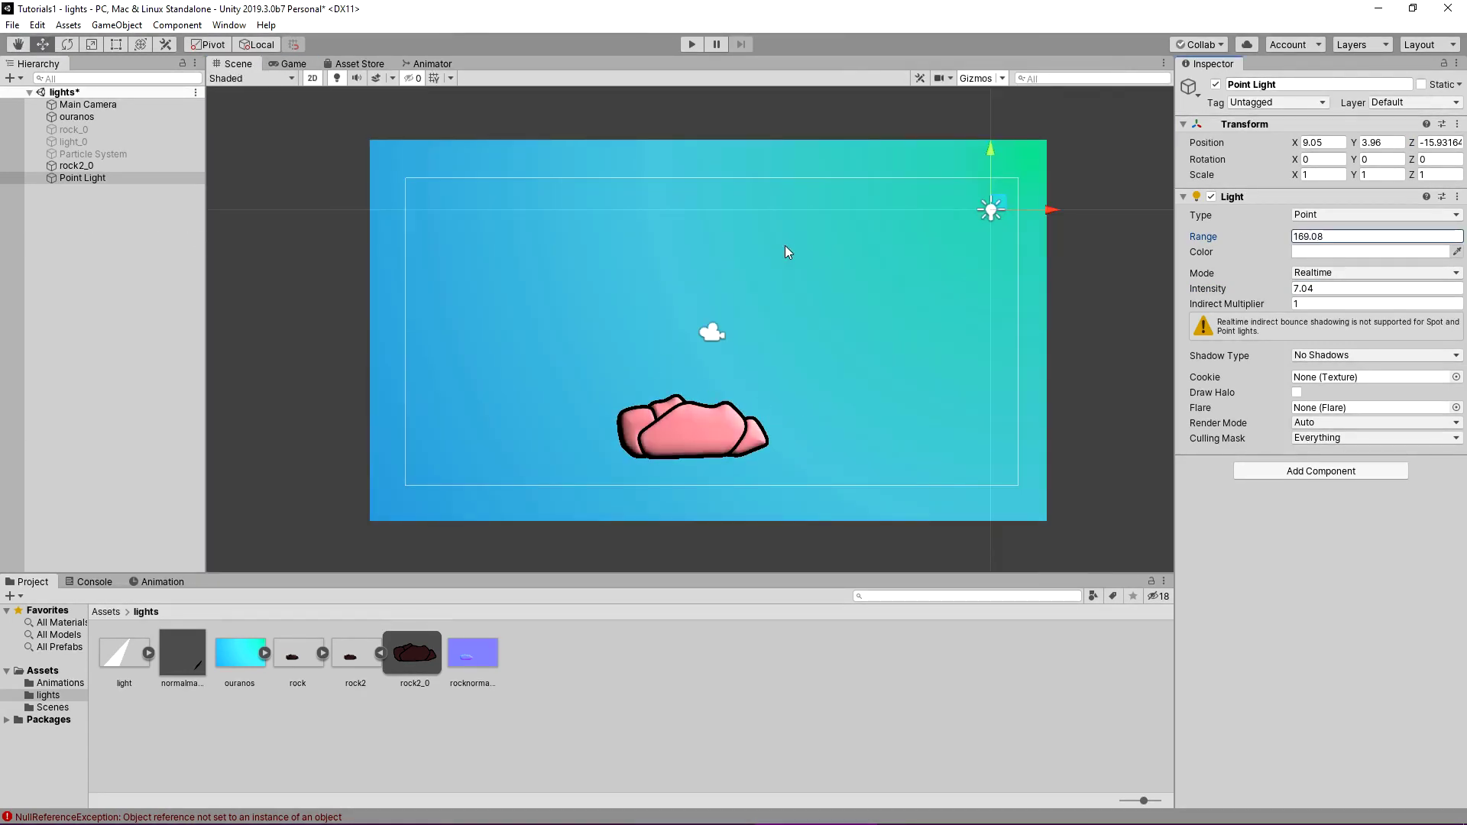
pyautogui.click(1368, 251)
pyautogui.click(1386, 438)
pyautogui.click(1321, 342)
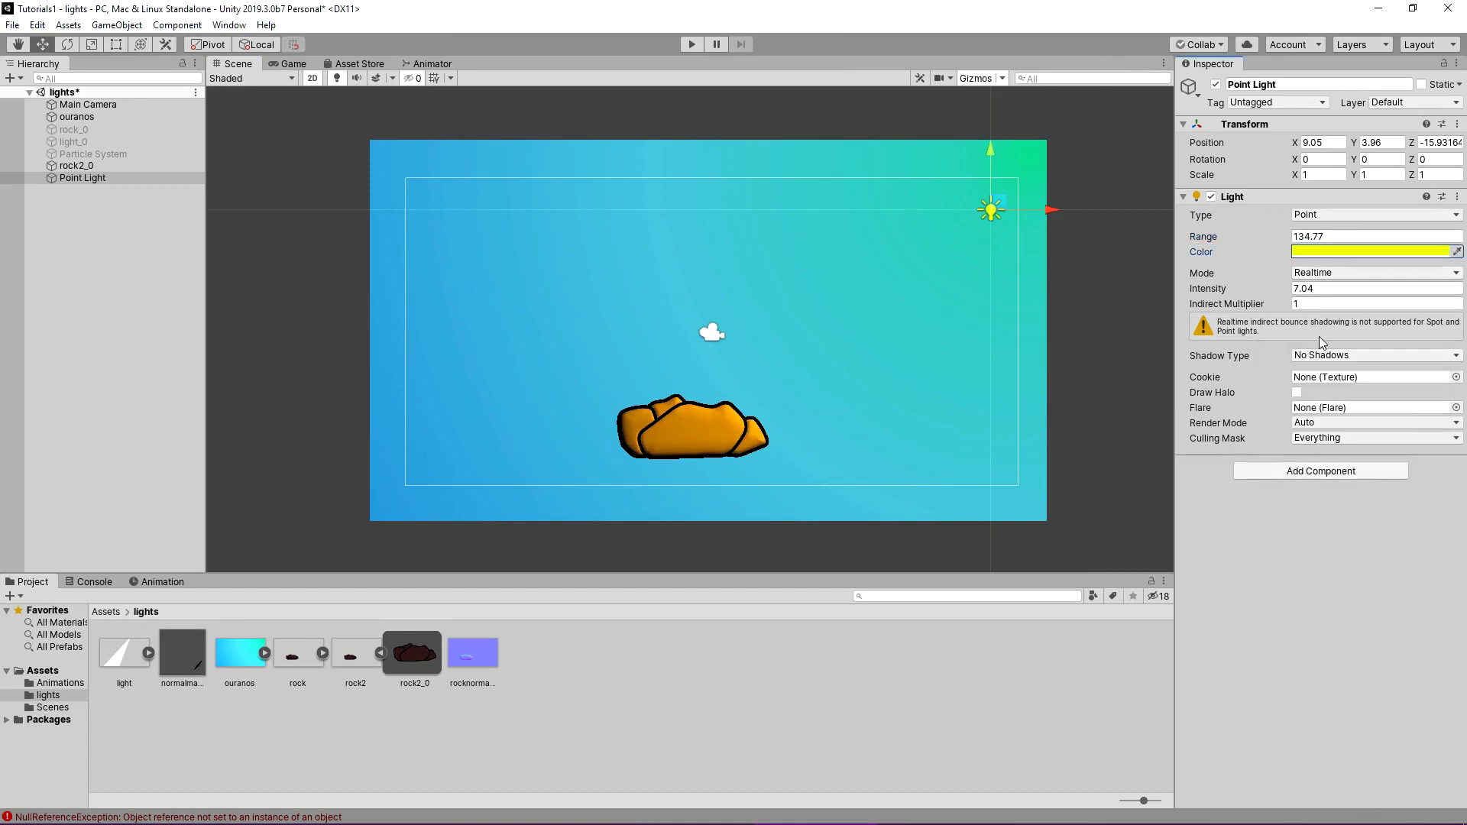
# Lower the intensity to 3.3 and keep the light at the upper right.
pyautogui.moveTo(1289, 293); pyautogui.dragTo(1270, 291)
pyautogui.moveTo(993, 208)
pyautogui.mouseDown()
pyautogui.moveTo(343, 330)
pyautogui.moveTo(947, 168)
pyautogui.mouseUp()
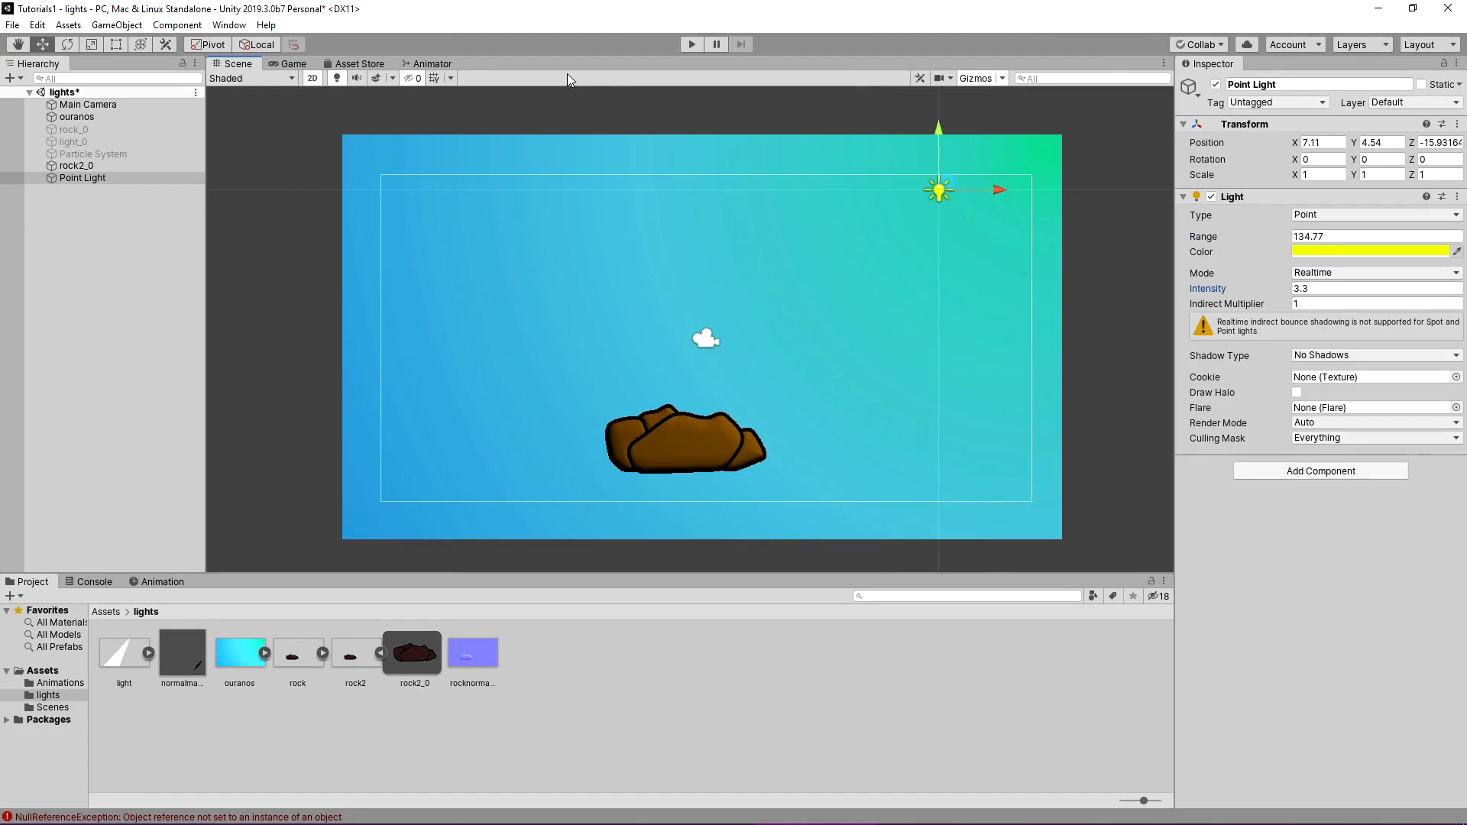
pyautogui.hotkey('ctrl', '2')
pyautogui.hotkey('ctrl', '1')
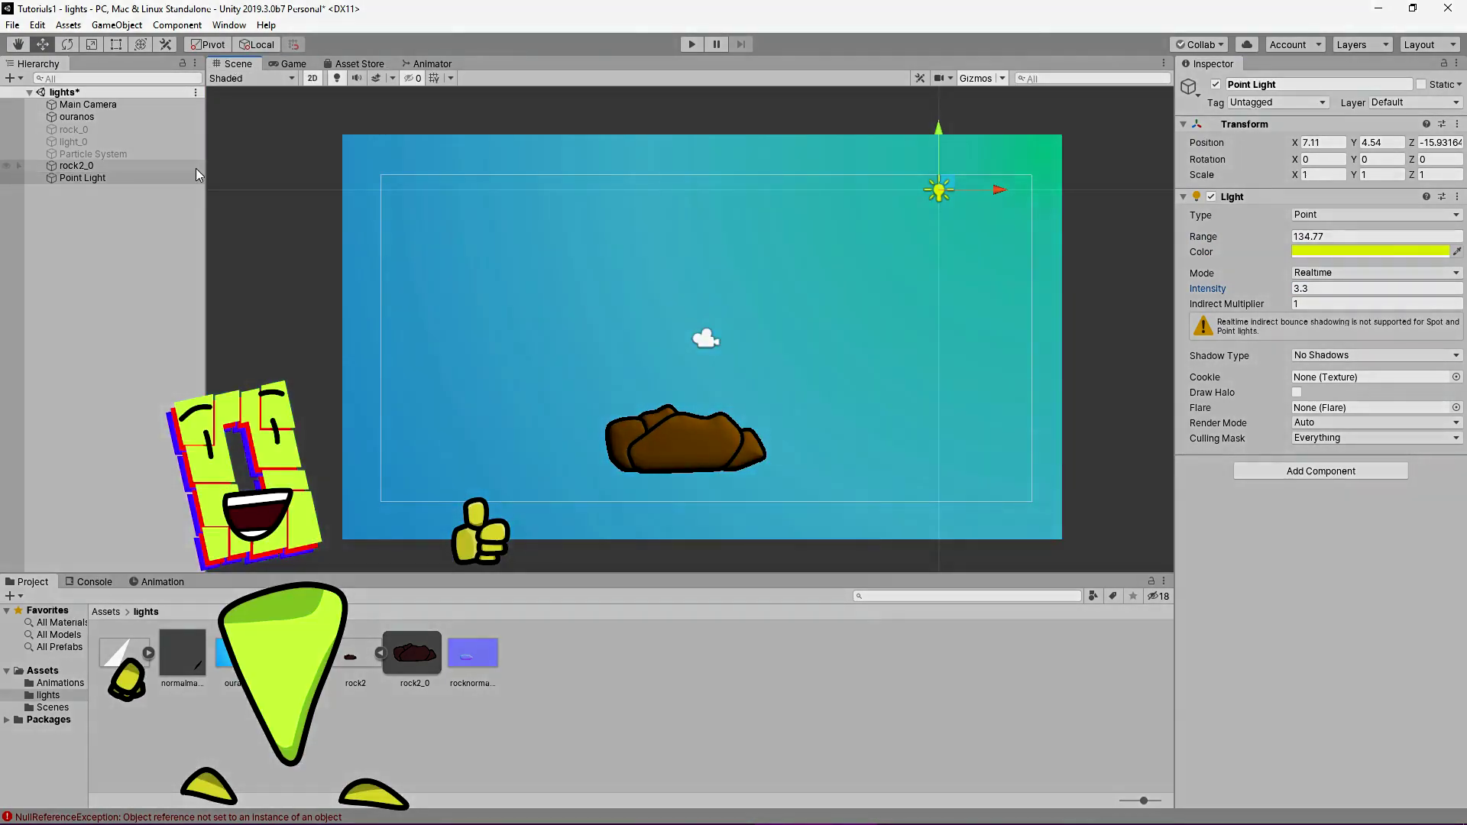